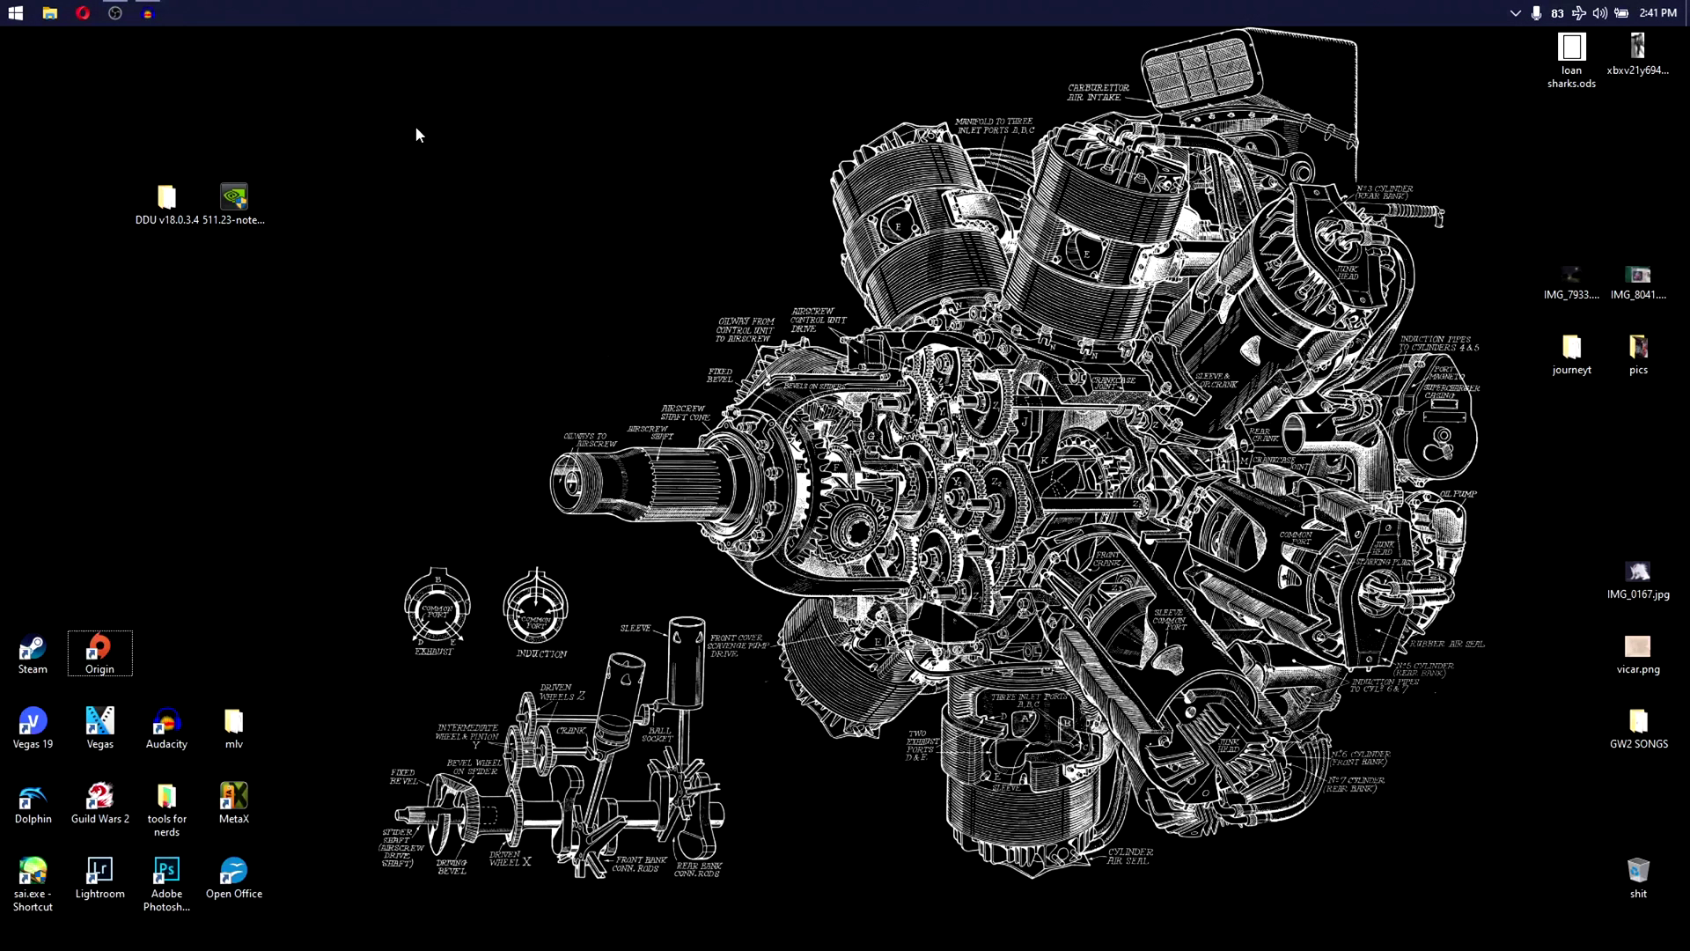
# Step: Check the network connection status from the taskbar's system tray
pyautogui.click(168, 201)
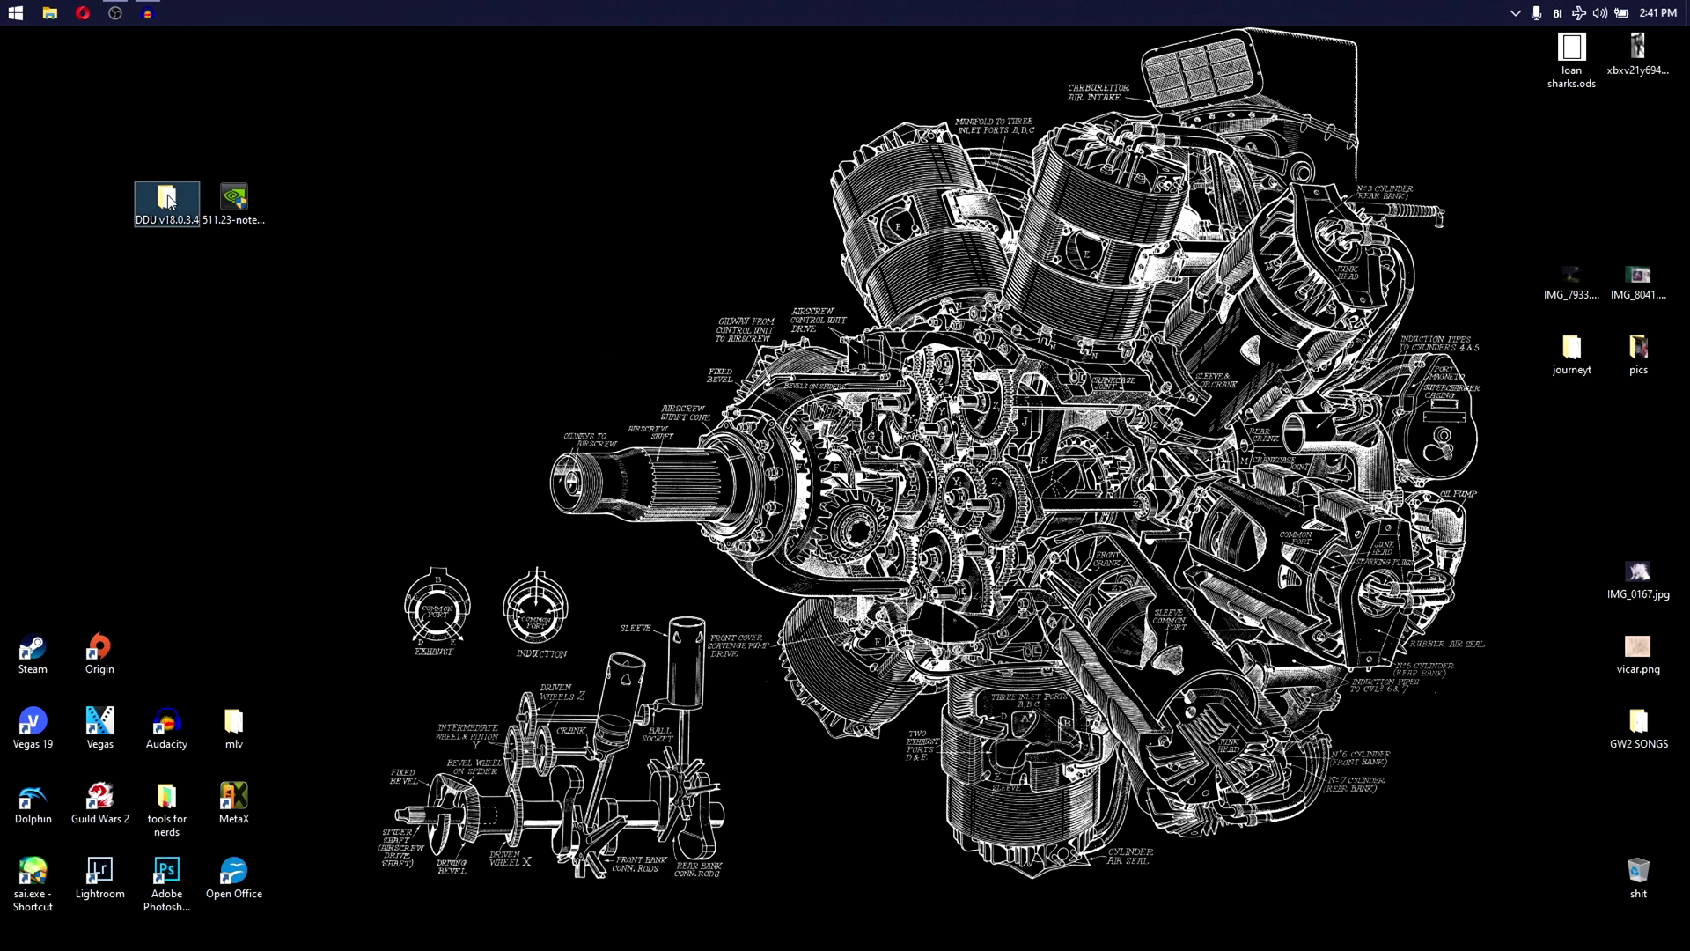
pyautogui.click(164, 144)
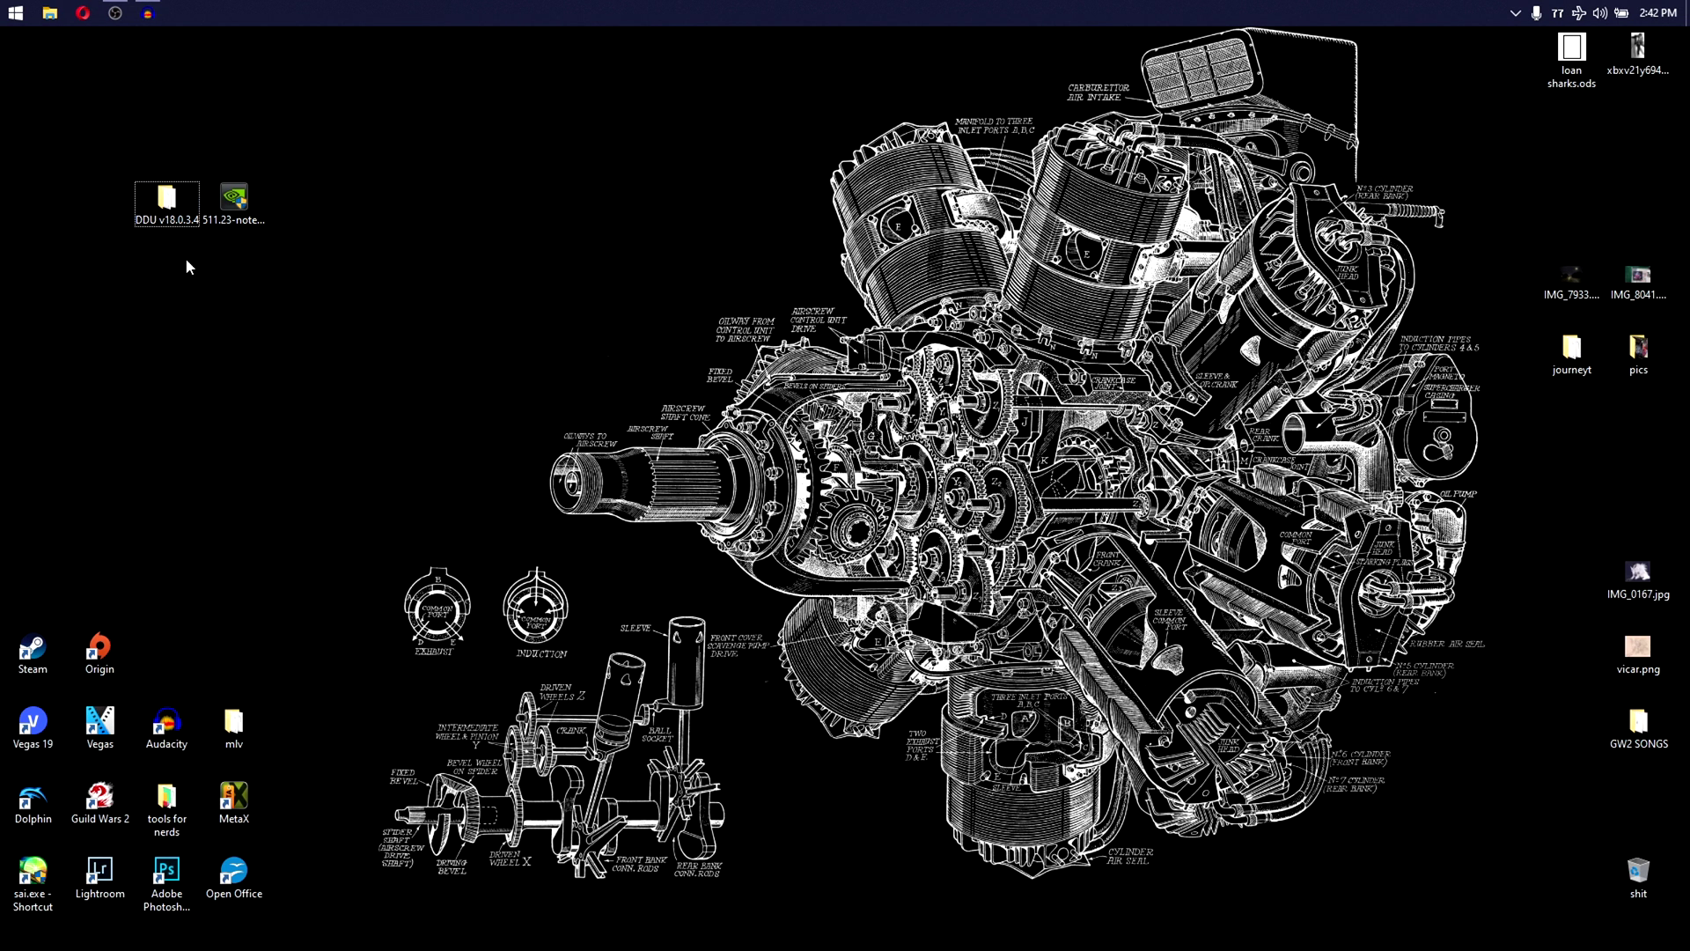
pyautogui.moveTo(1580, 16)
pyautogui.click(1578, 13)
pyautogui.click(1579, 13)
# Step: Run DDU from the DDU v18.0.3.4 folder with device type GPU and vendor NVIDIA
pyautogui.doubleClick(167, 199)
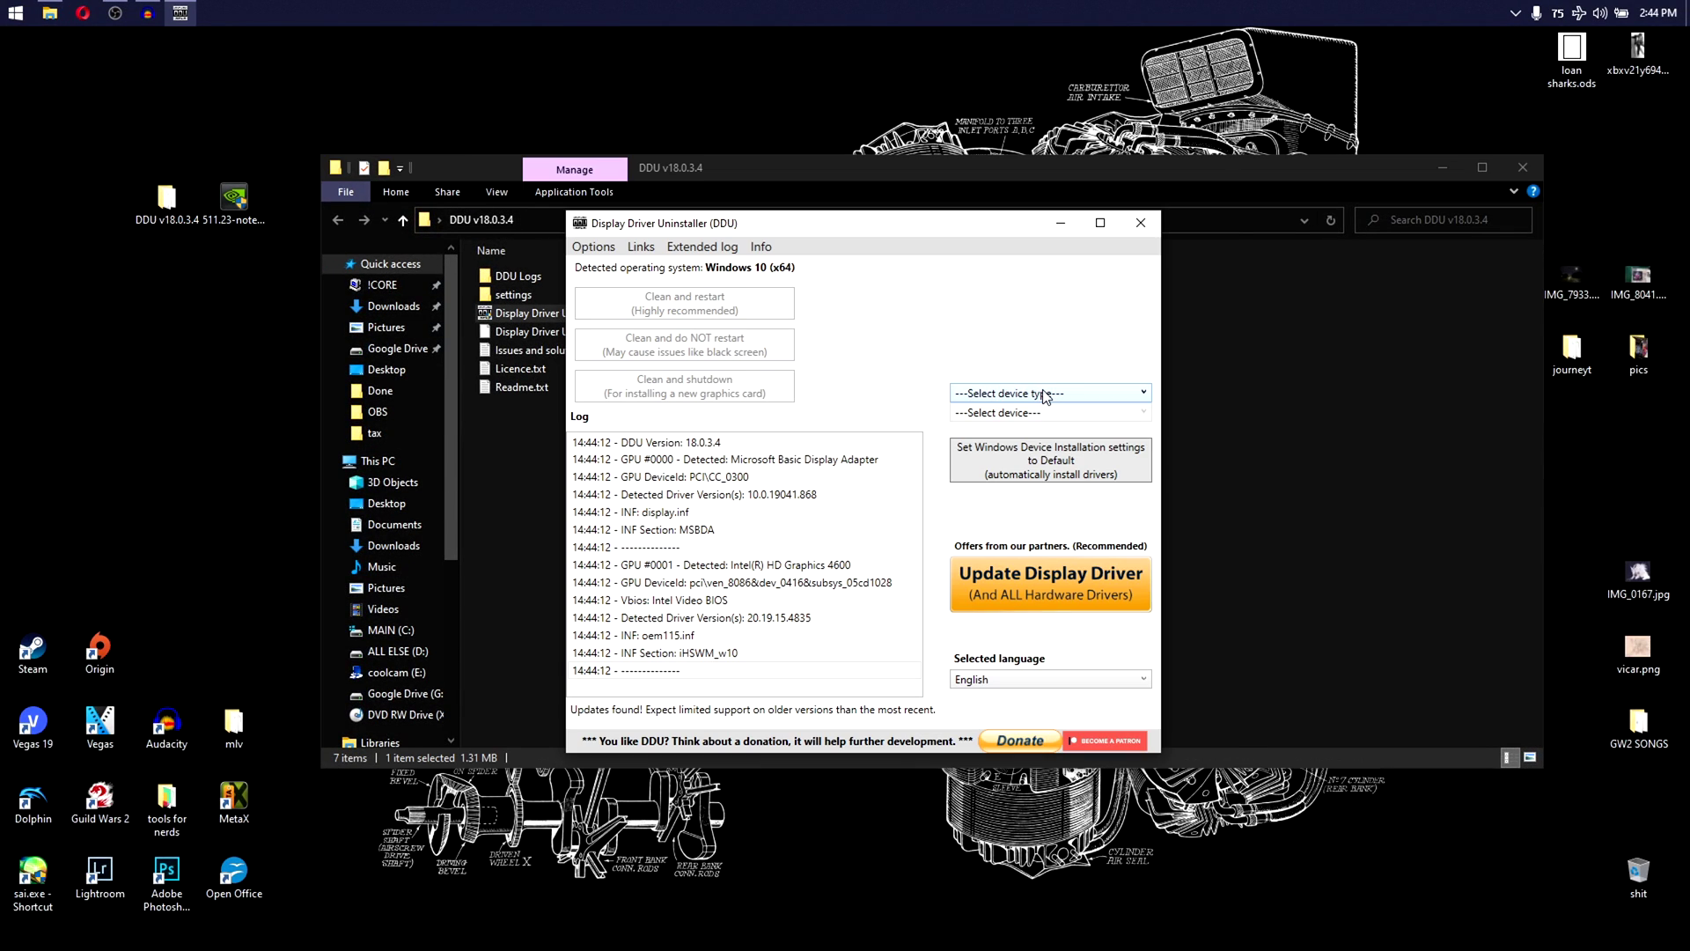
pyautogui.click(1041, 393)
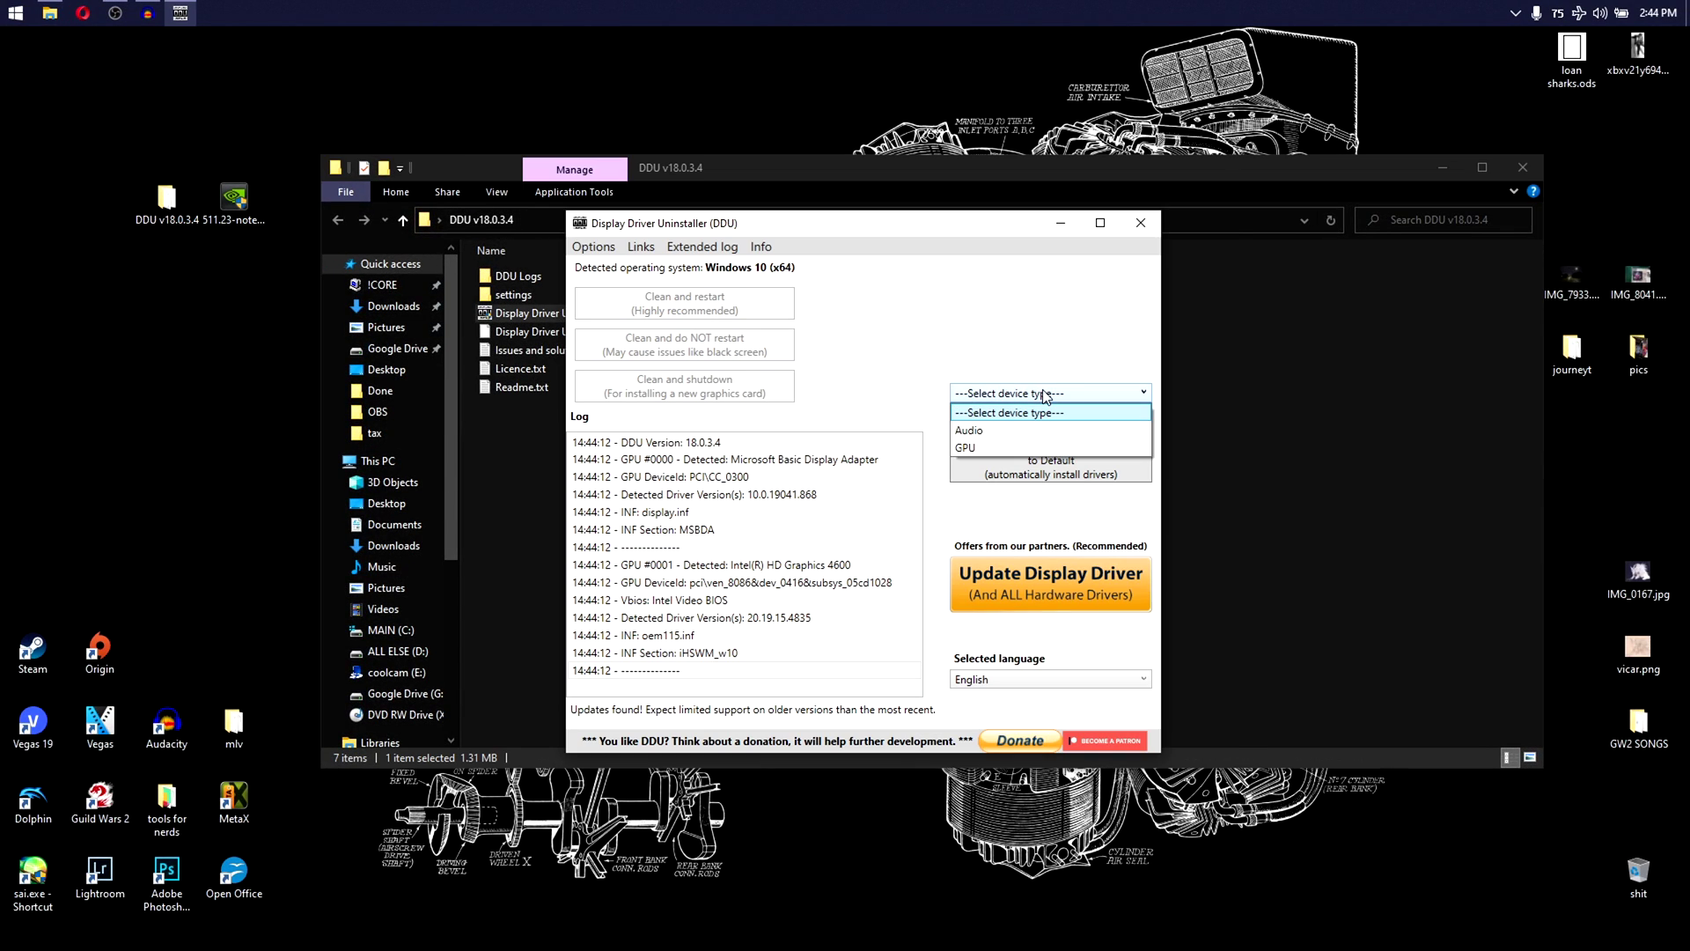
pyautogui.click(984, 451)
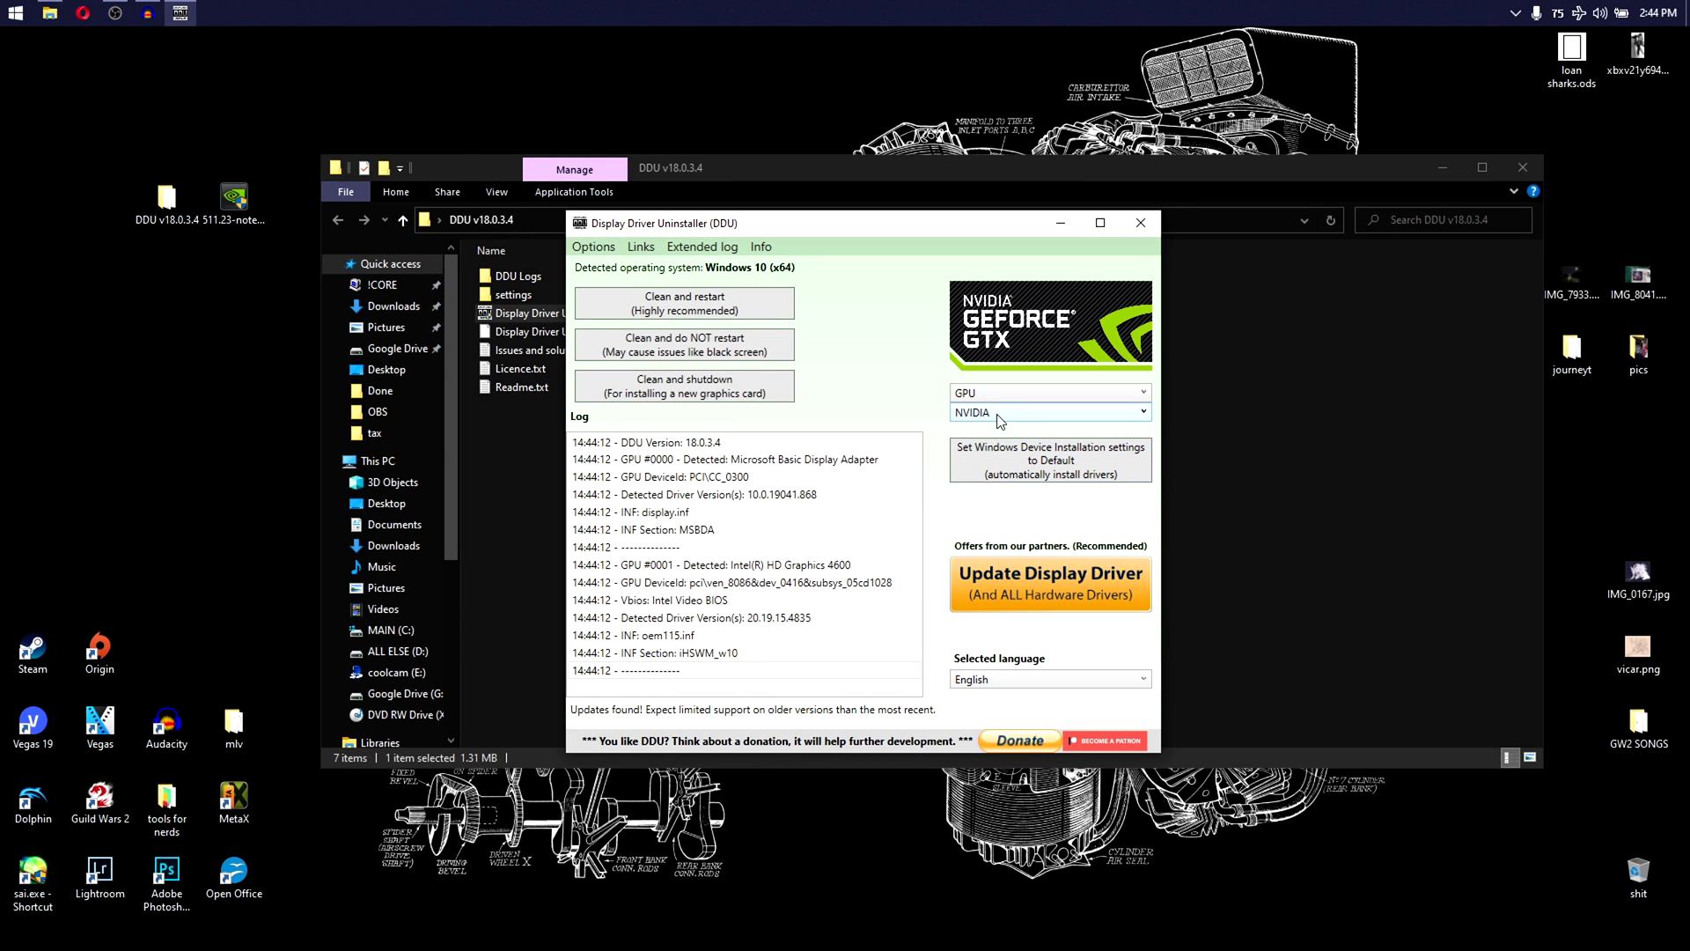
pyautogui.click(1000, 419)
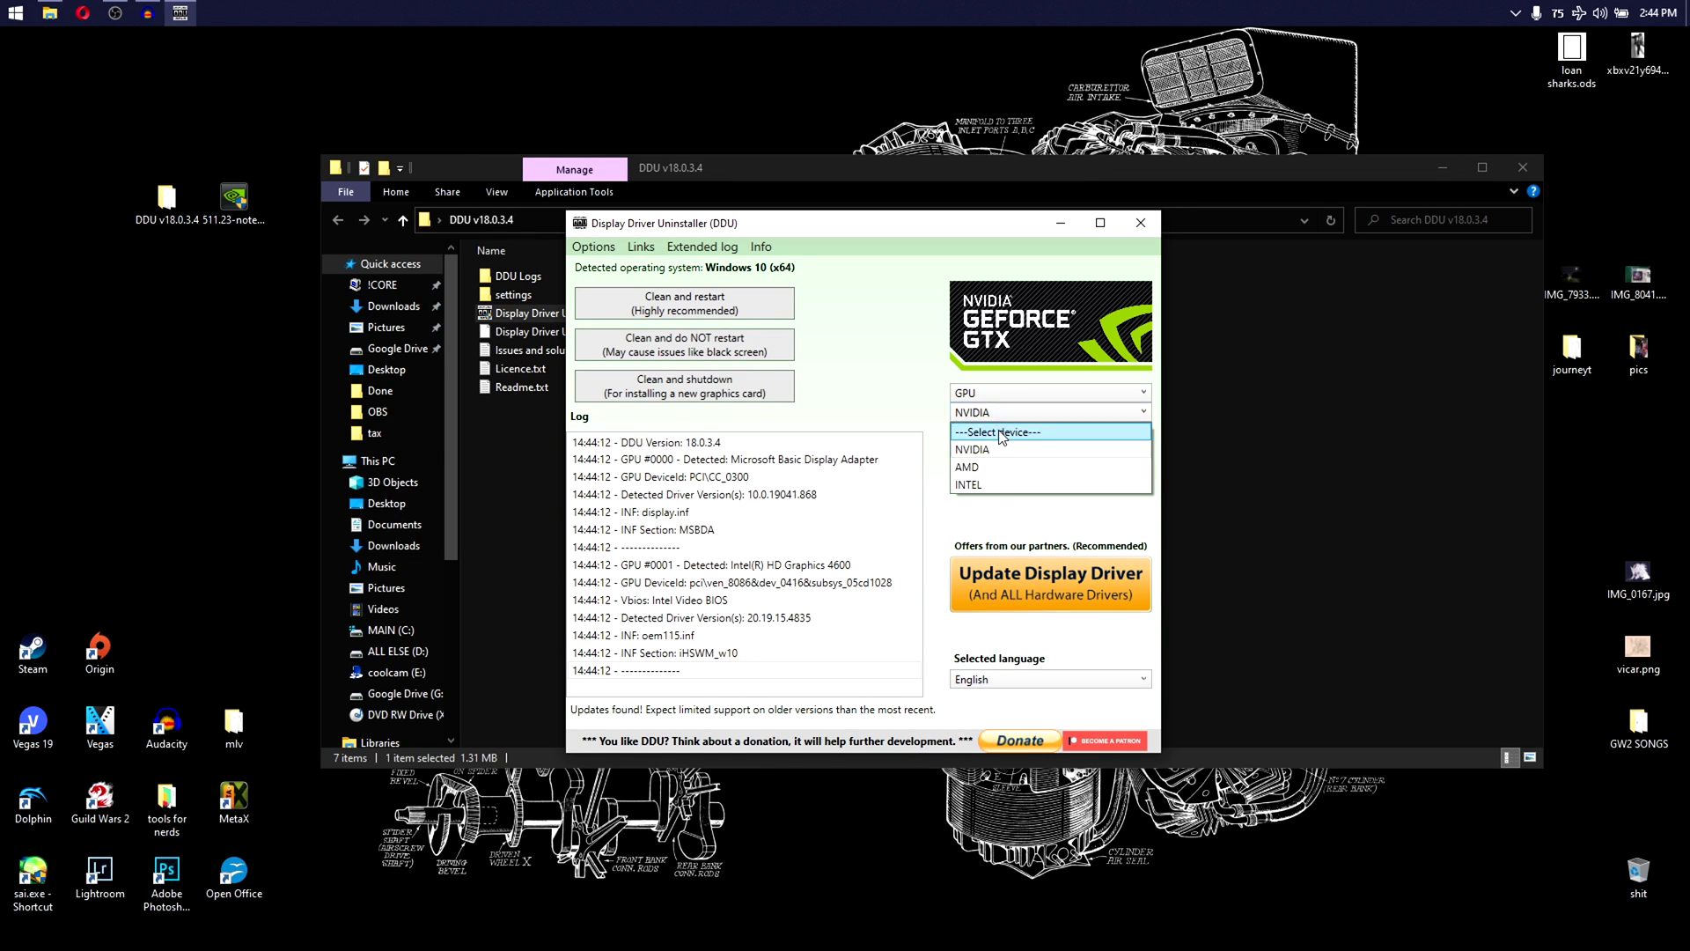
pyautogui.click(991, 449)
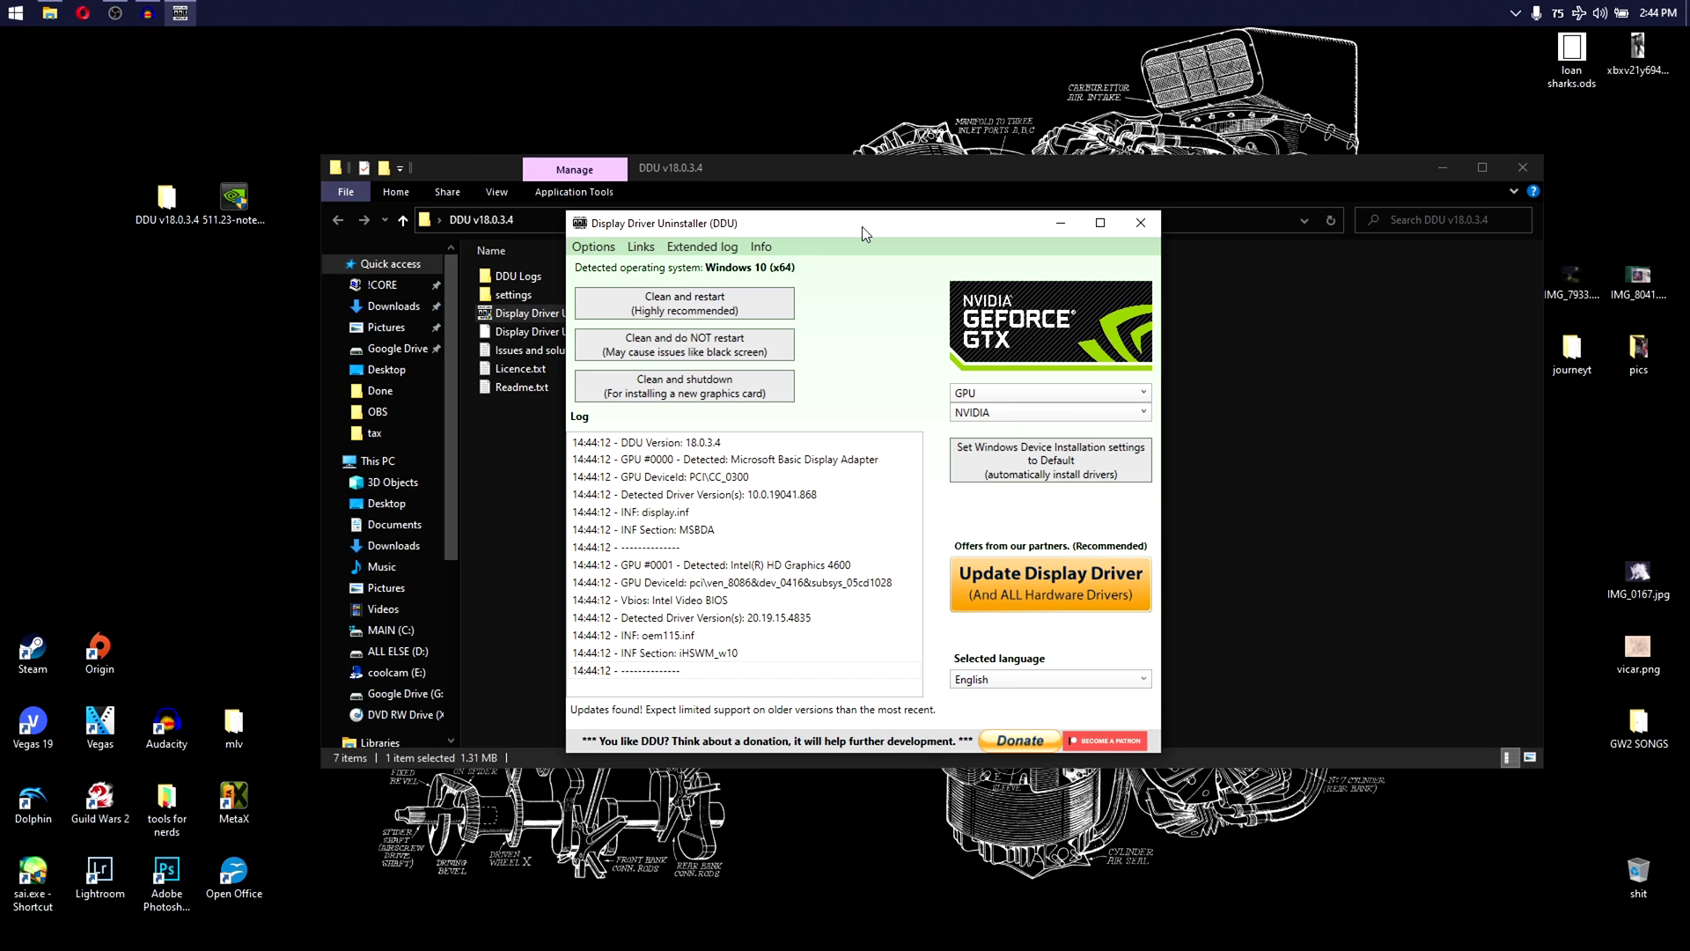
pyautogui.moveTo(862, 225); pyautogui.dragTo(859, 225)
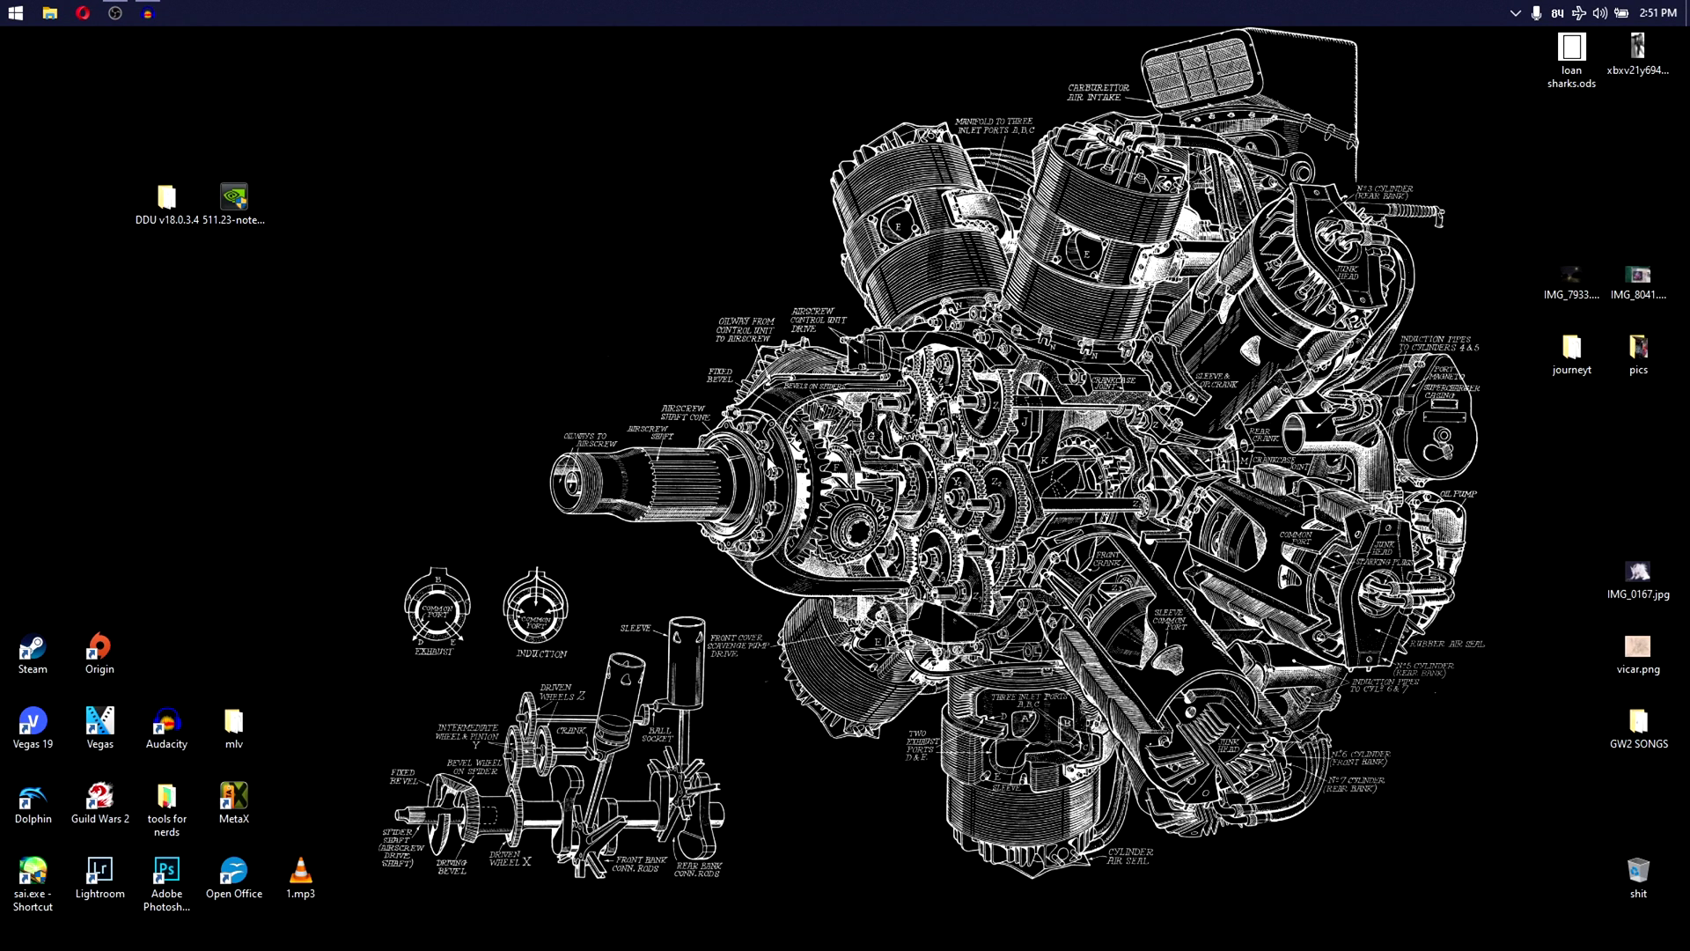
# Step: Move the NVIDIA 511.23 driver package icon further right on the desktop
pyautogui.moveTo(234, 198); pyautogui.dragTo(369, 201)
pyautogui.click(485, 227)
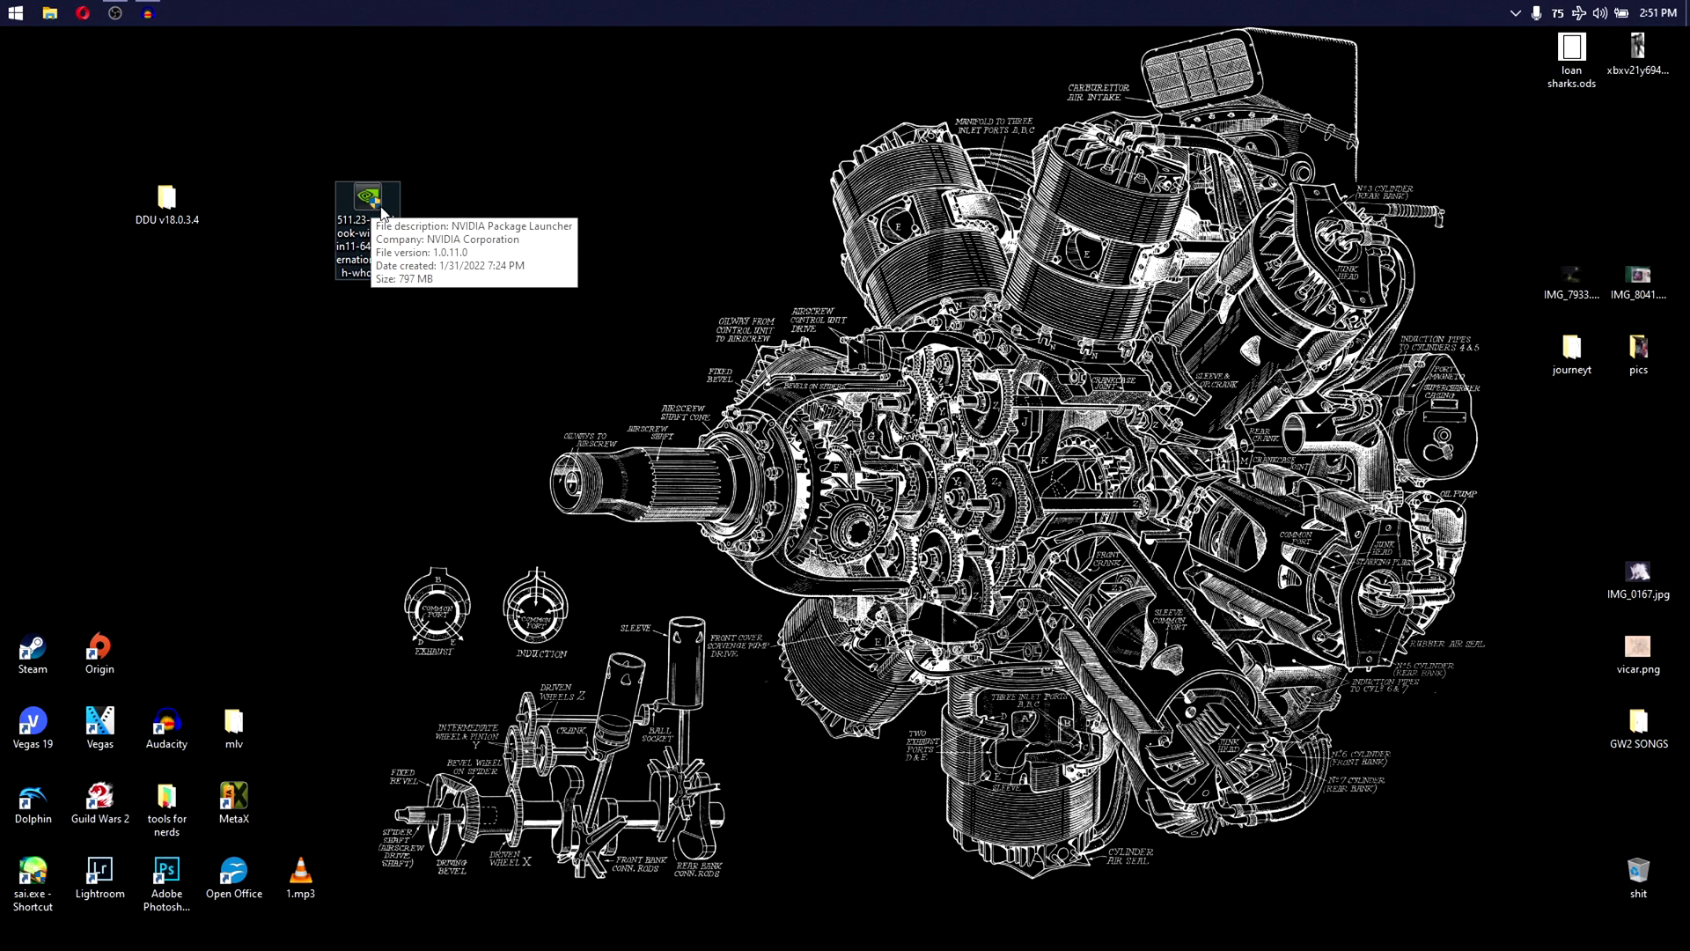
# Step: Launch the 511.23 driver package and create a new desktop folder named 'gpu'
pyautogui.doubleClick(375, 203)
pyautogui.moveTo(810, 370); pyautogui.dragTo(858, 295)
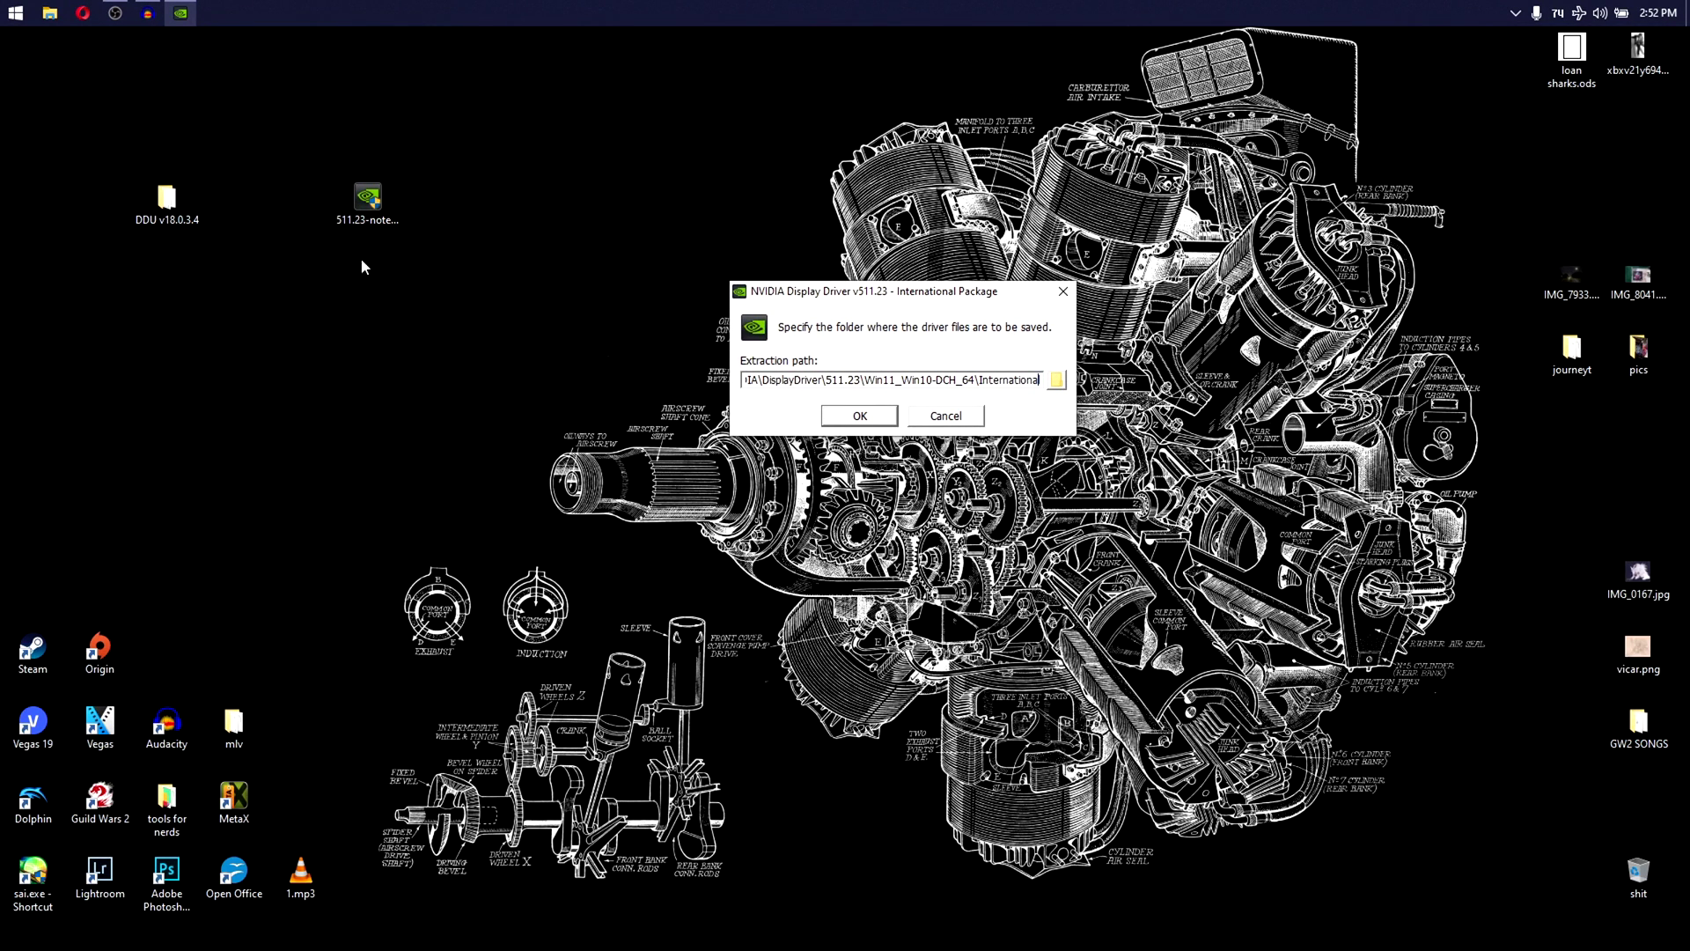
pyautogui.rightClick(196, 323)
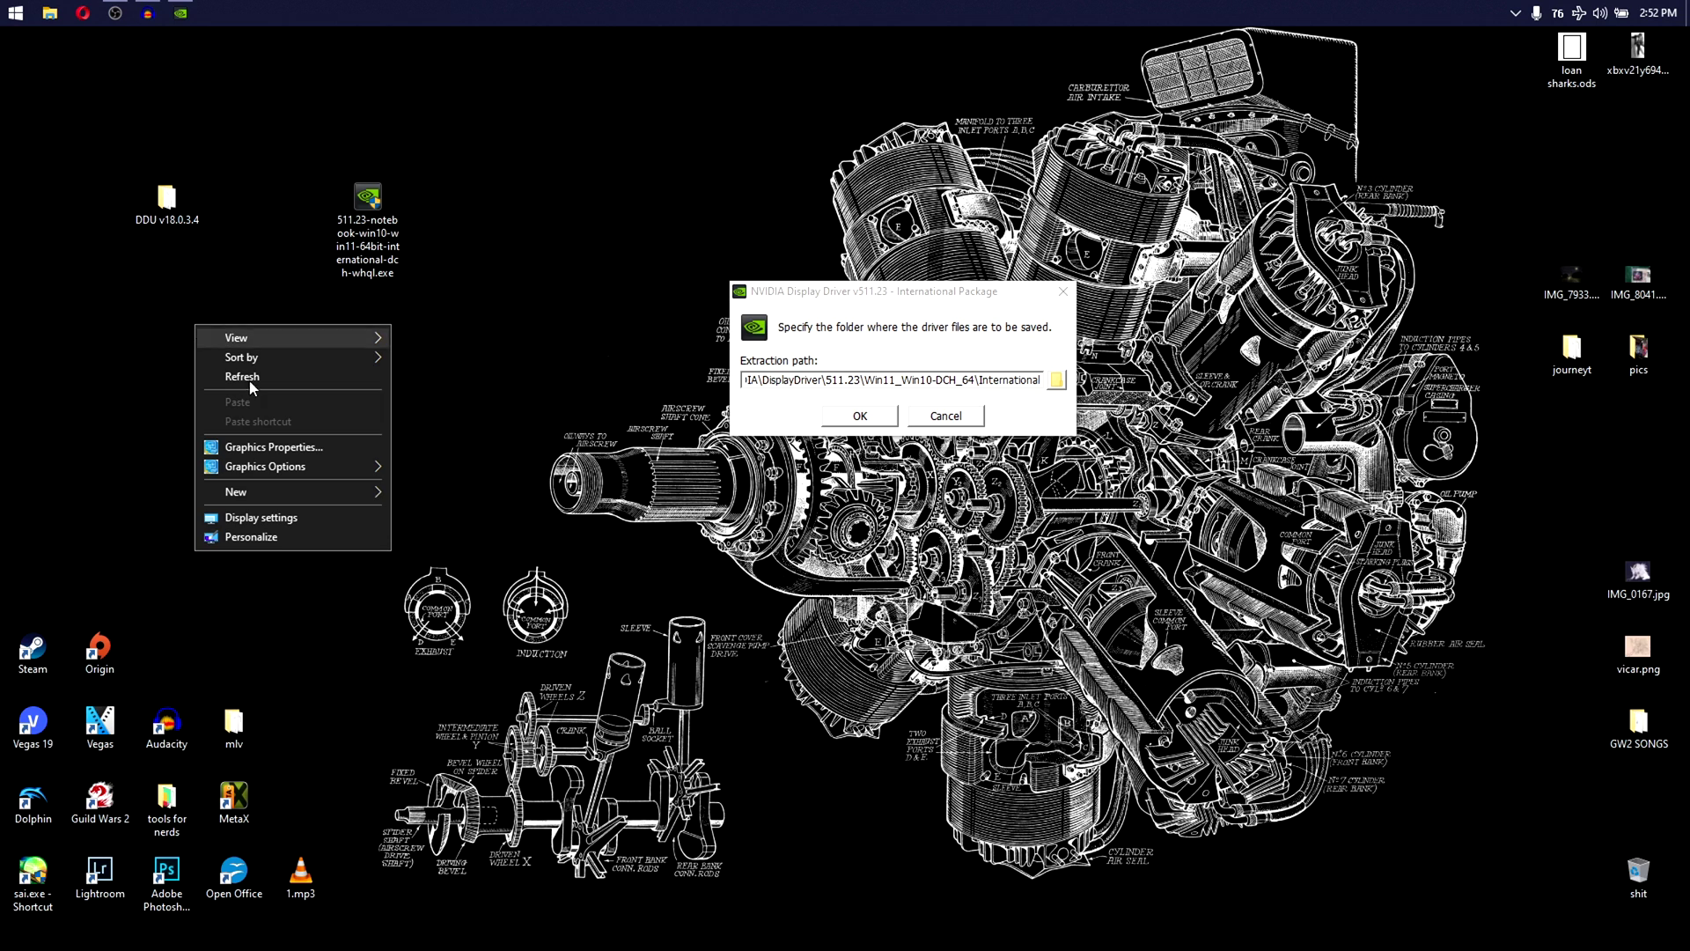
pyautogui.moveTo(270, 497)
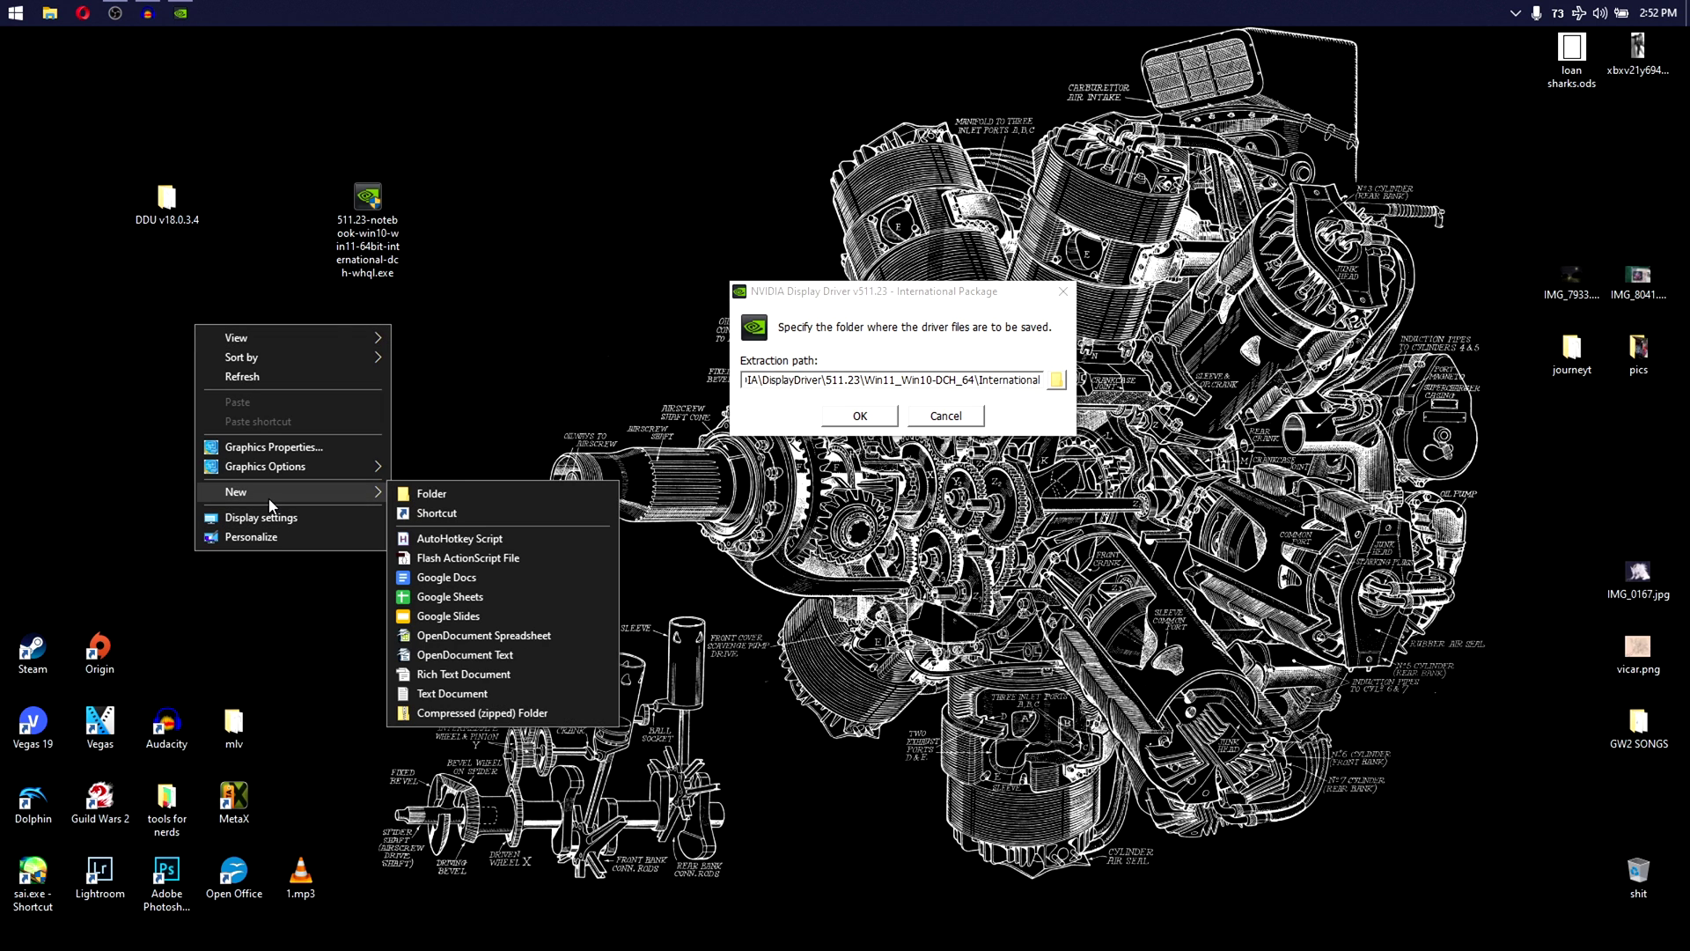
pyautogui.click(431, 493)
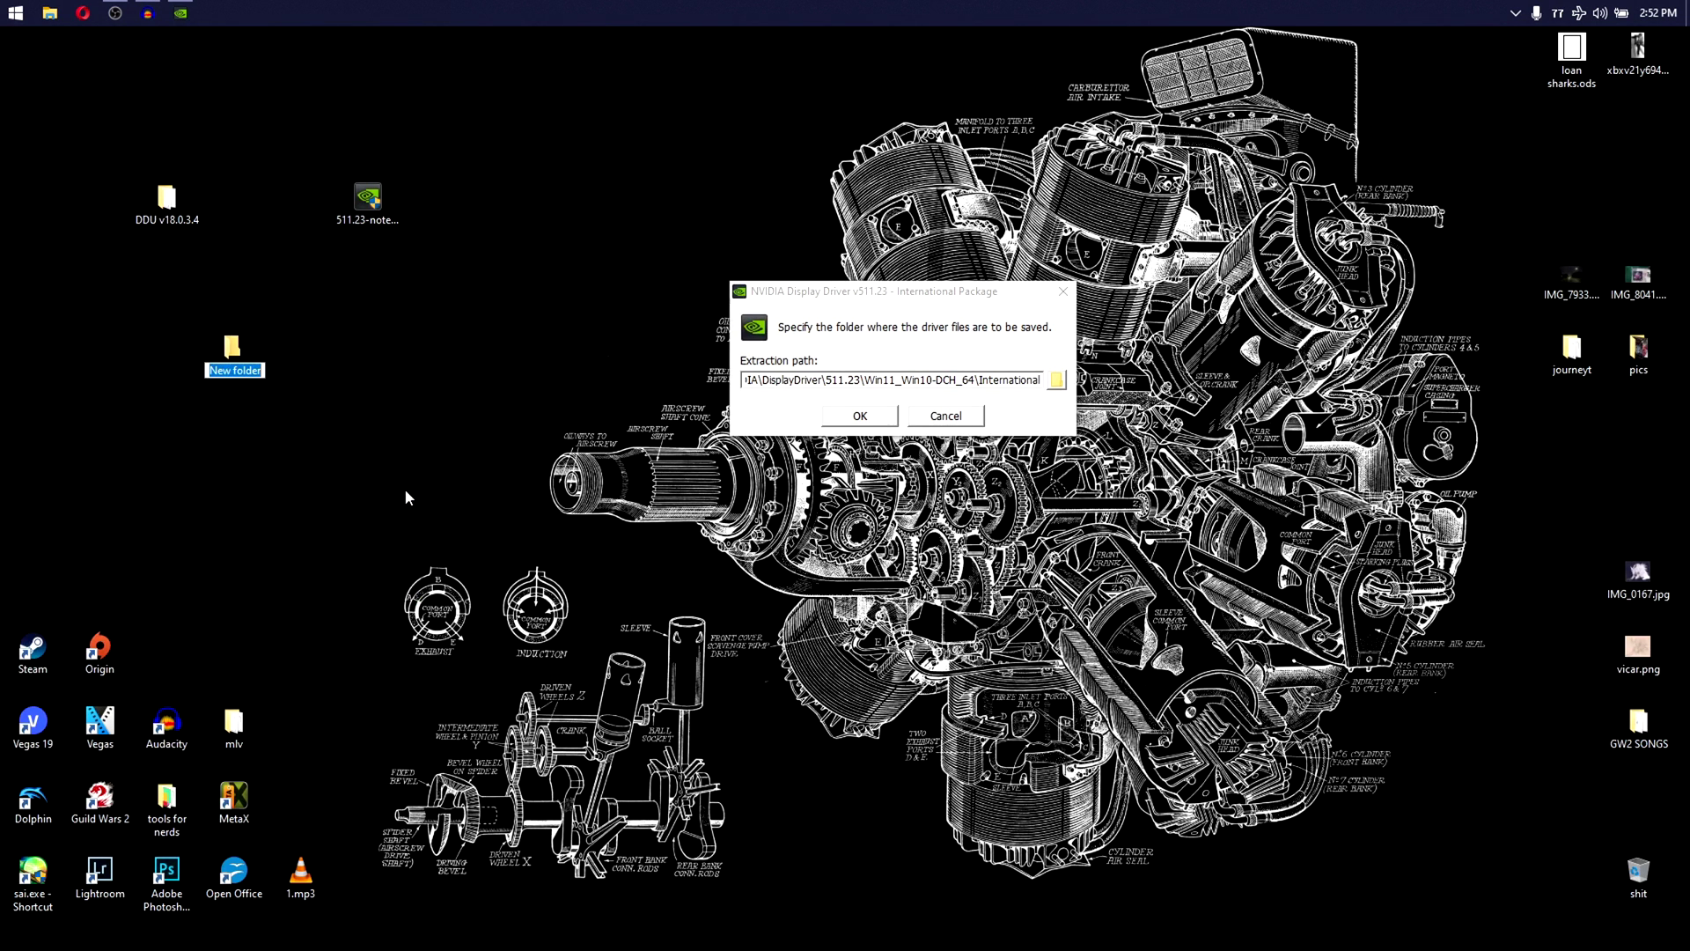
pyautogui.write('gpu')
pyautogui.press('Return')
# Step: Set the extraction path to Desktop > gpu and start extracting
pyautogui.moveTo(871, 291); pyautogui.dragTo(848, 288)
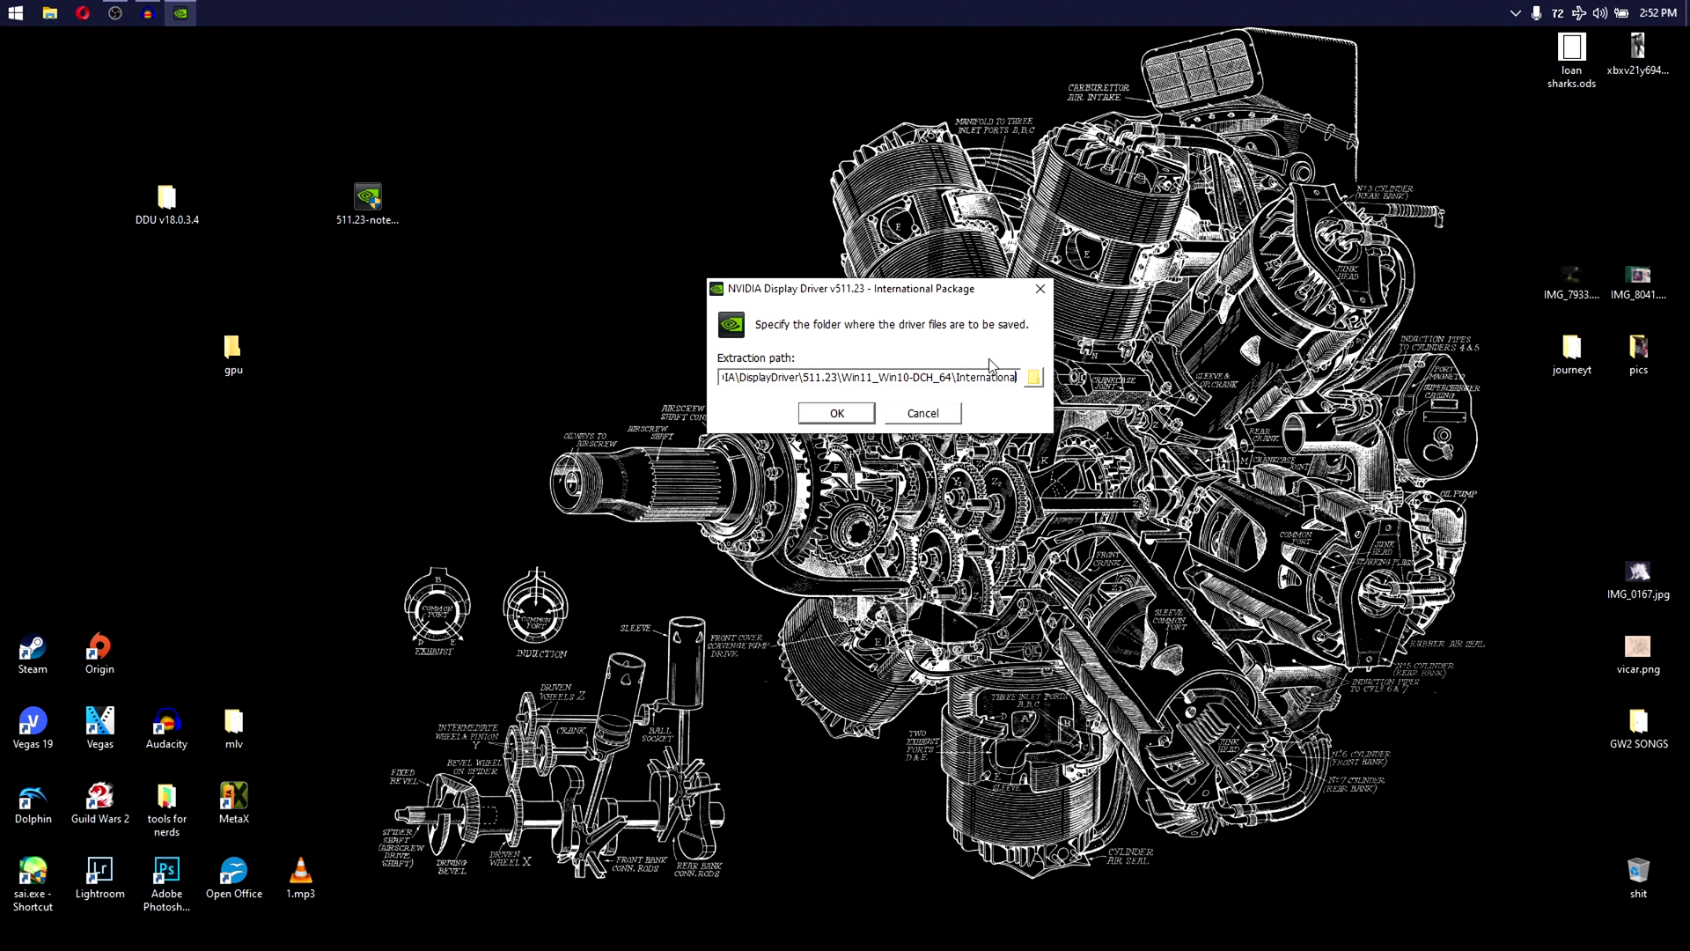
pyautogui.click(1034, 379)
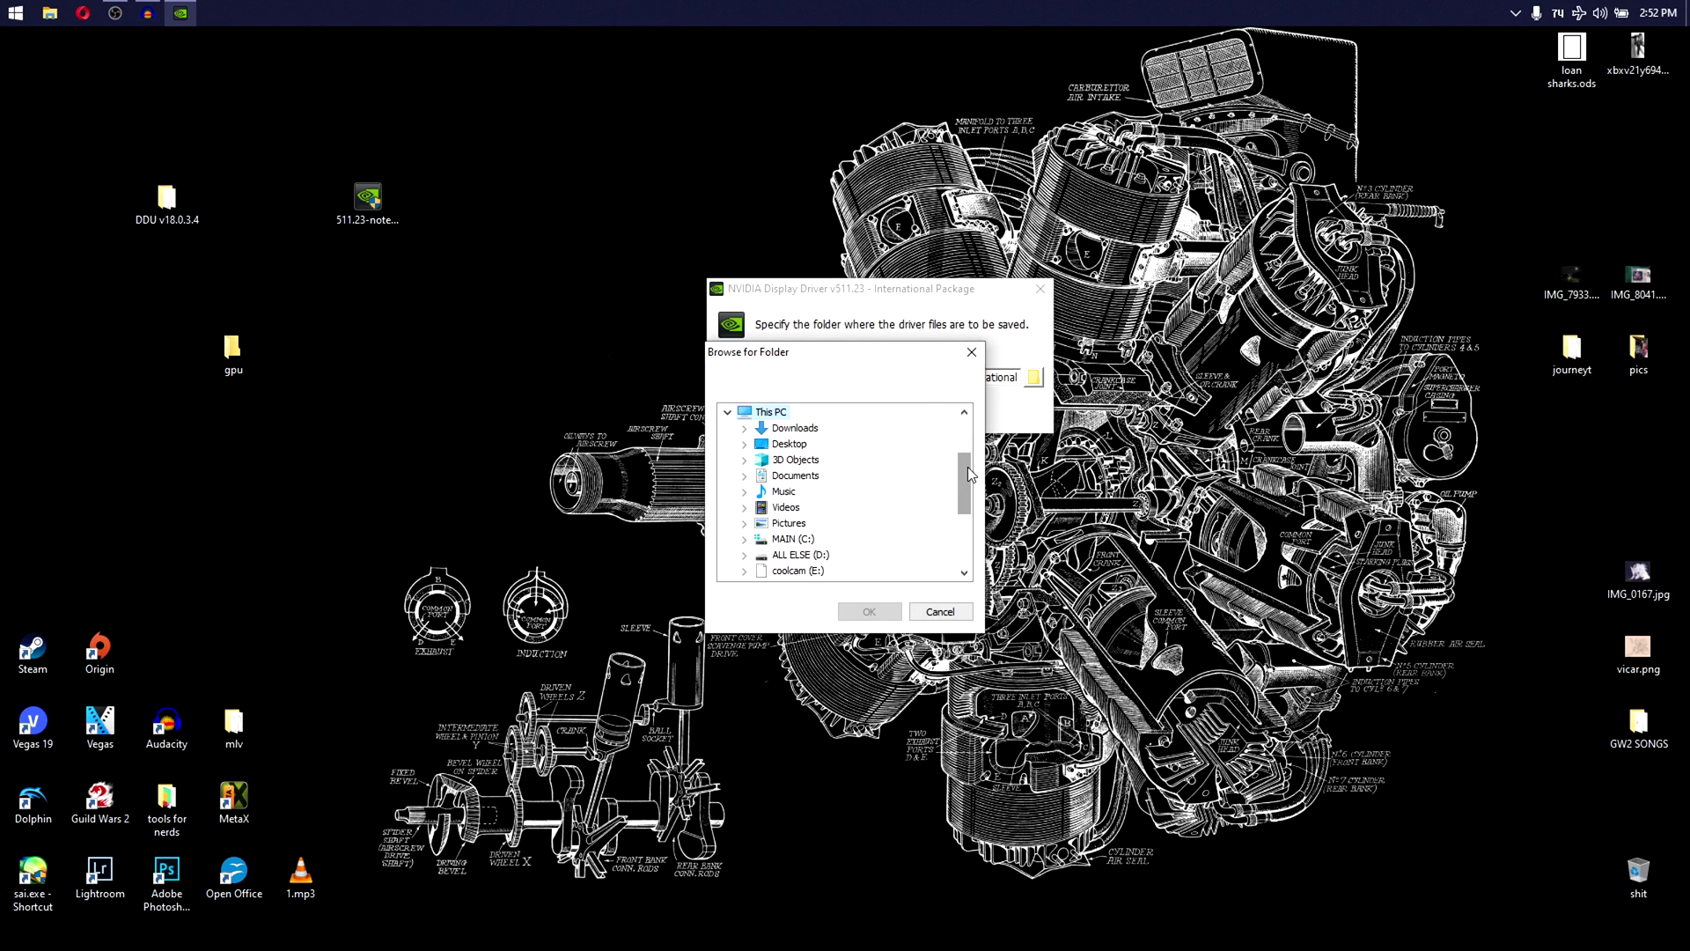
pyautogui.click(745, 445)
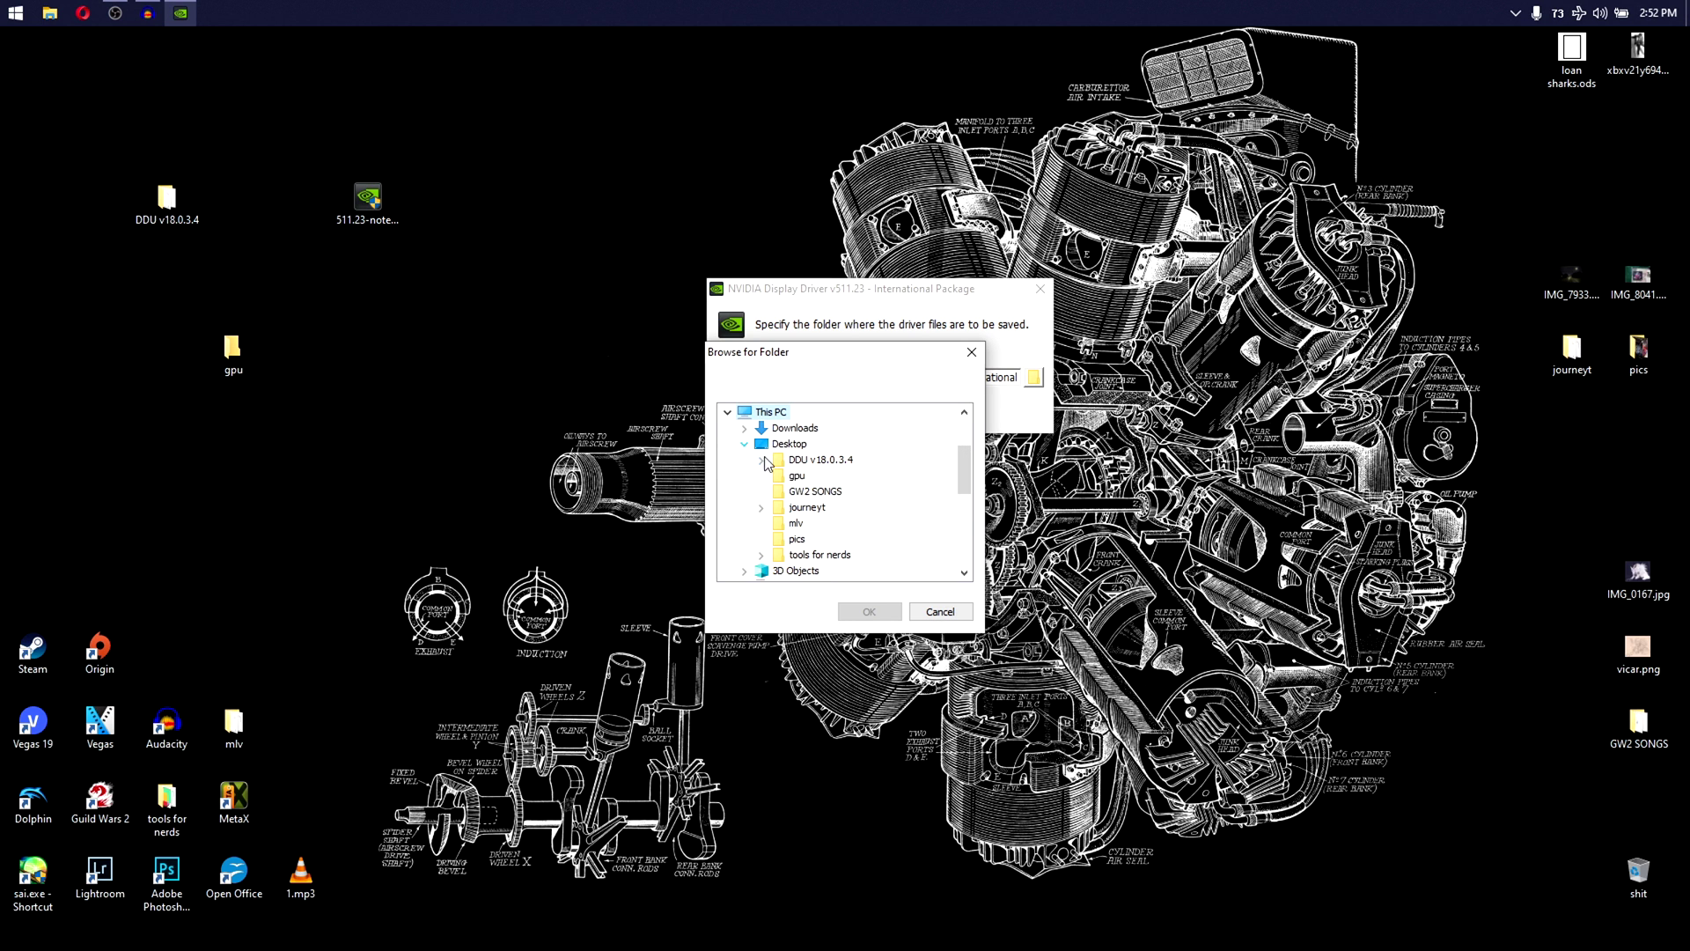
pyautogui.click(795, 480)
pyautogui.click(869, 611)
pyautogui.click(837, 409)
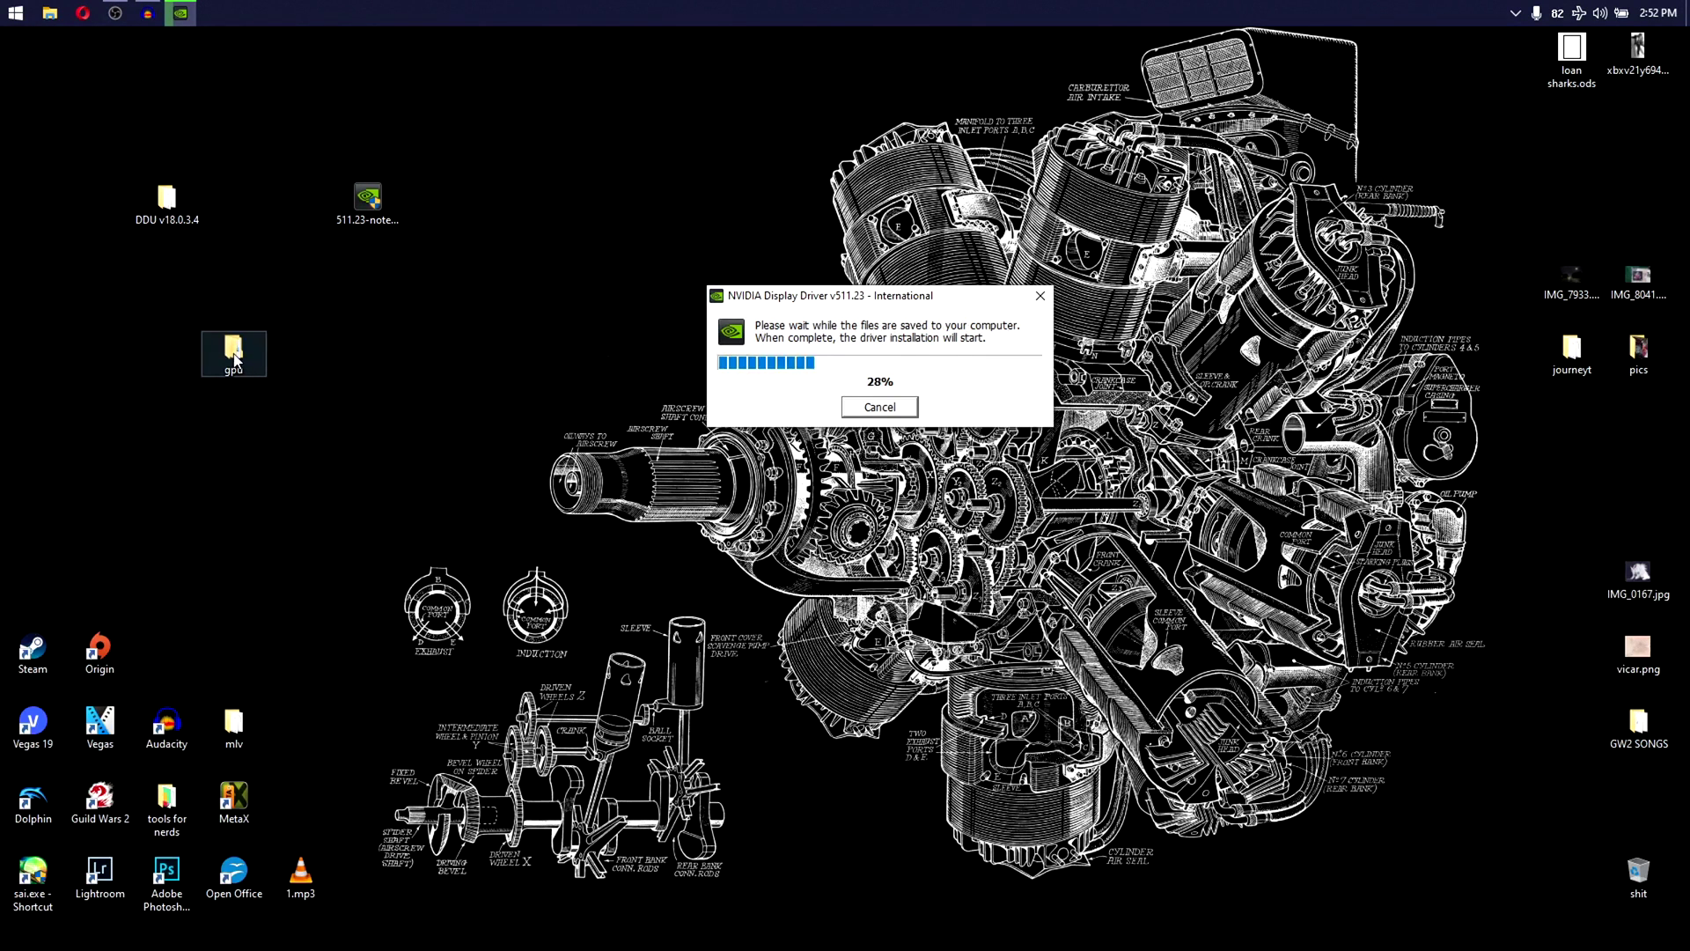
# Step: Create a second desktop folder named 'gpu2' while extraction runs
pyautogui.rightClick(319, 344)
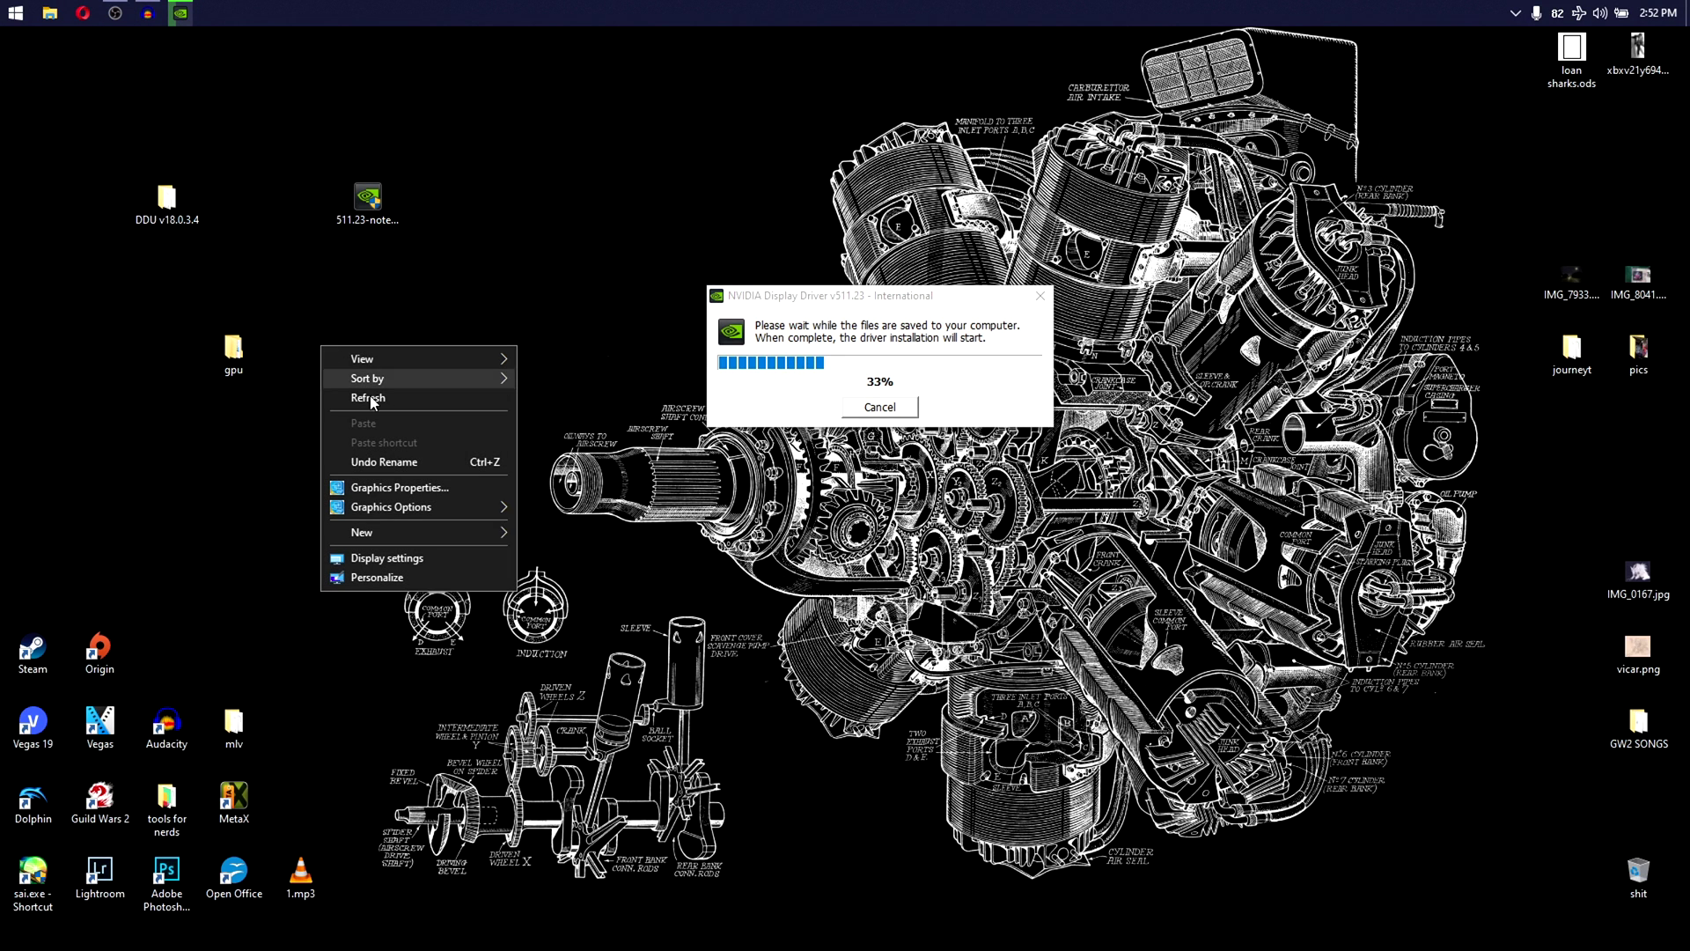
pyautogui.click(475, 533)
pyautogui.write('gpu2')
pyautogui.press('Return')
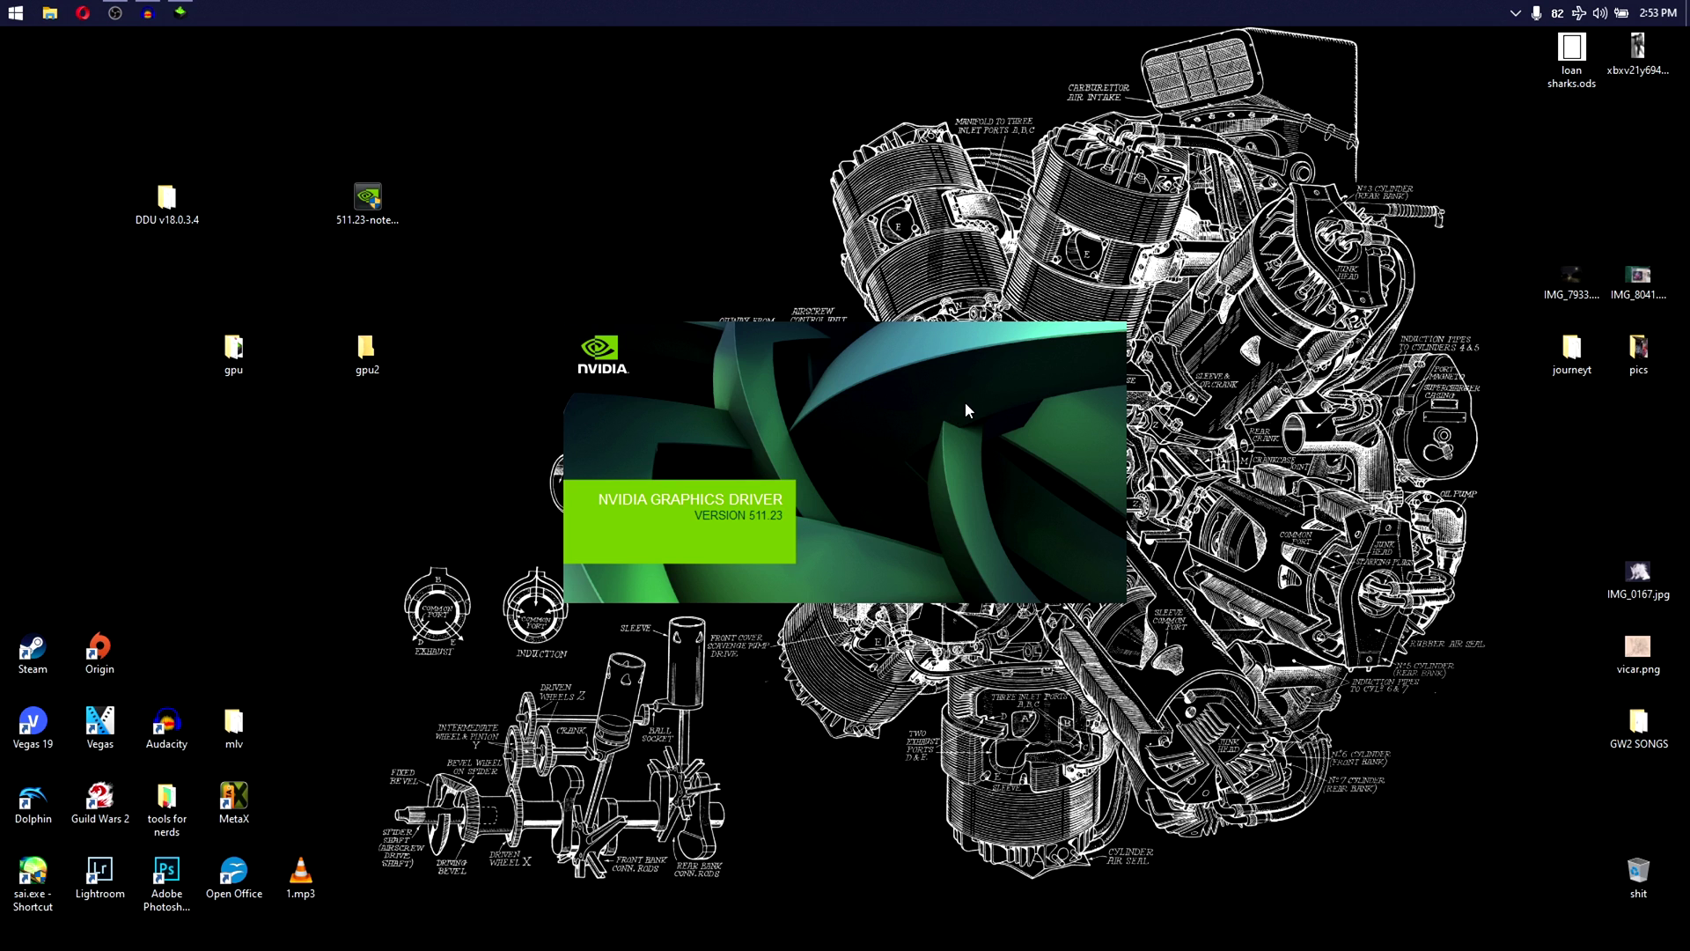
# Step: Copy all 27 extracted driver items from the gpu folder into gpu2
pyautogui.moveTo(775, 318); pyautogui.dragTo(889, 293)
pyautogui.doubleClick(232, 352)
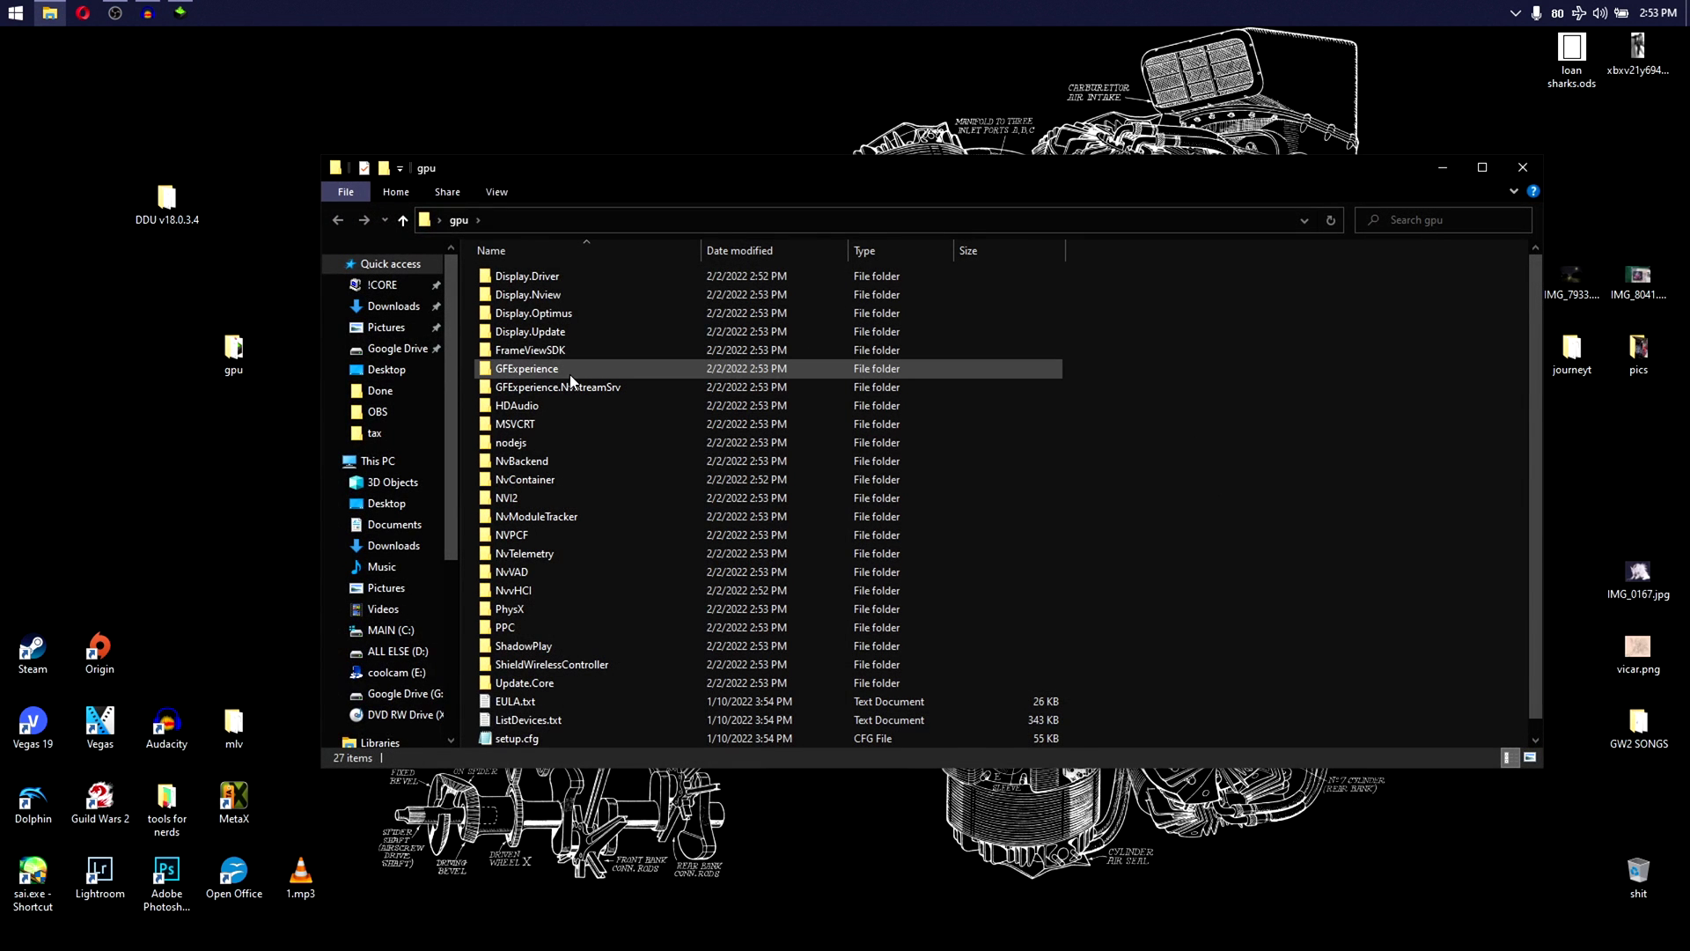
pyautogui.click(568, 373)
pyautogui.hotkey('ctrl', 'a')
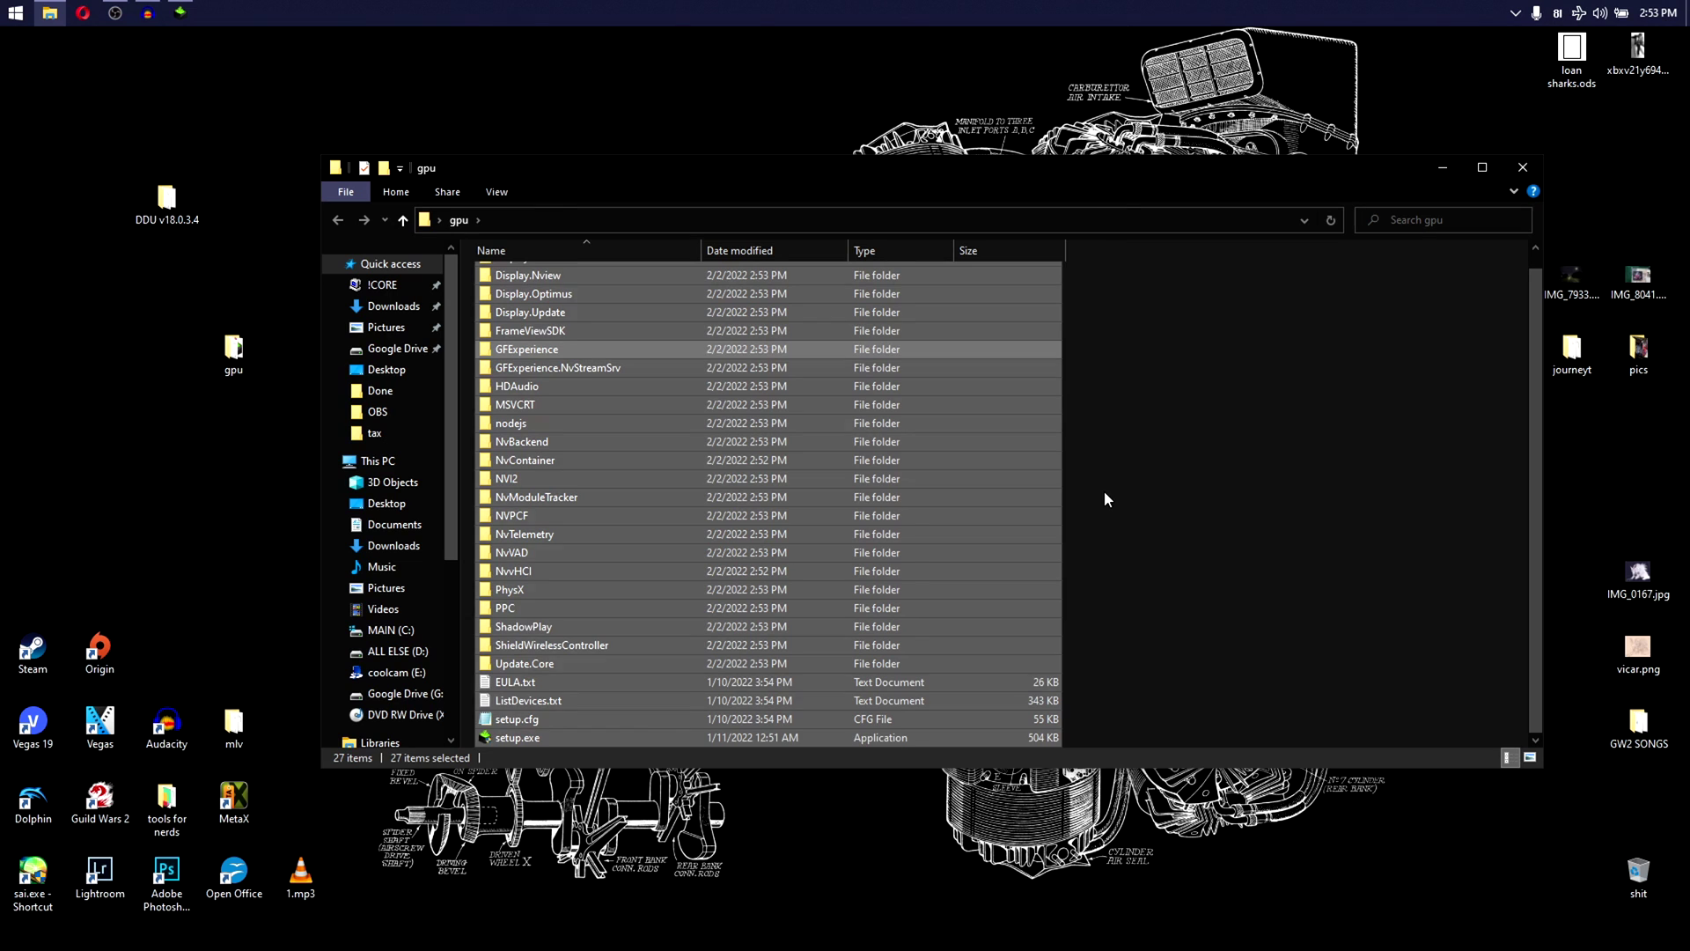
pyautogui.rightClick(562, 334)
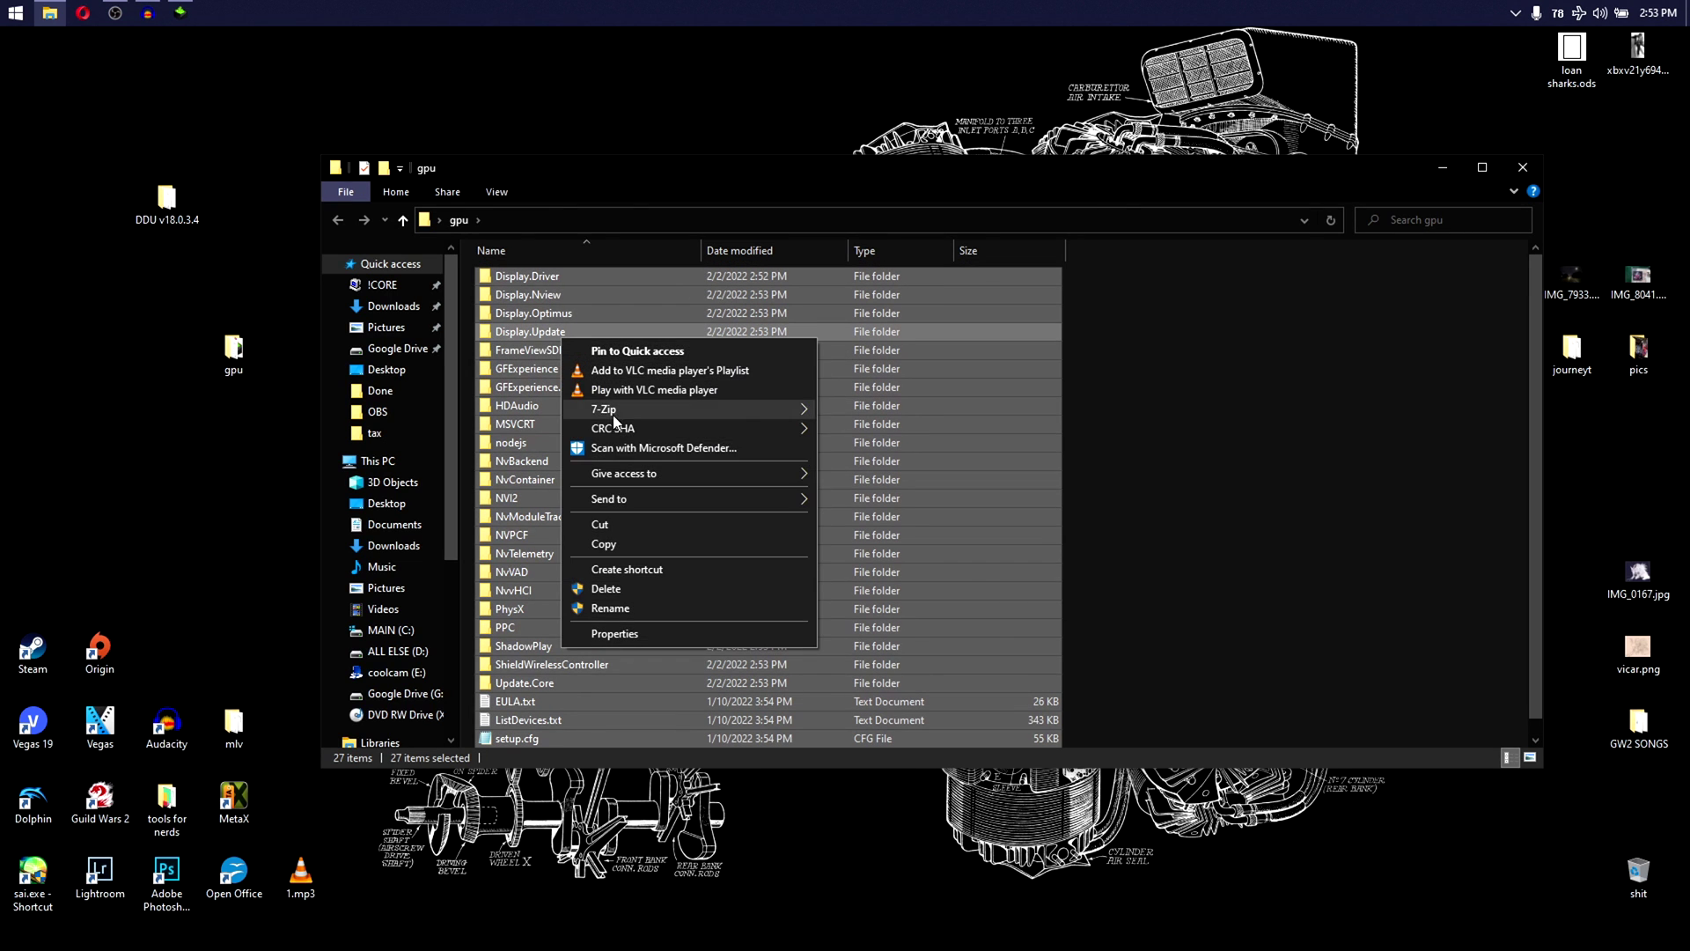
pyautogui.click(610, 543)
pyautogui.click(1524, 169)
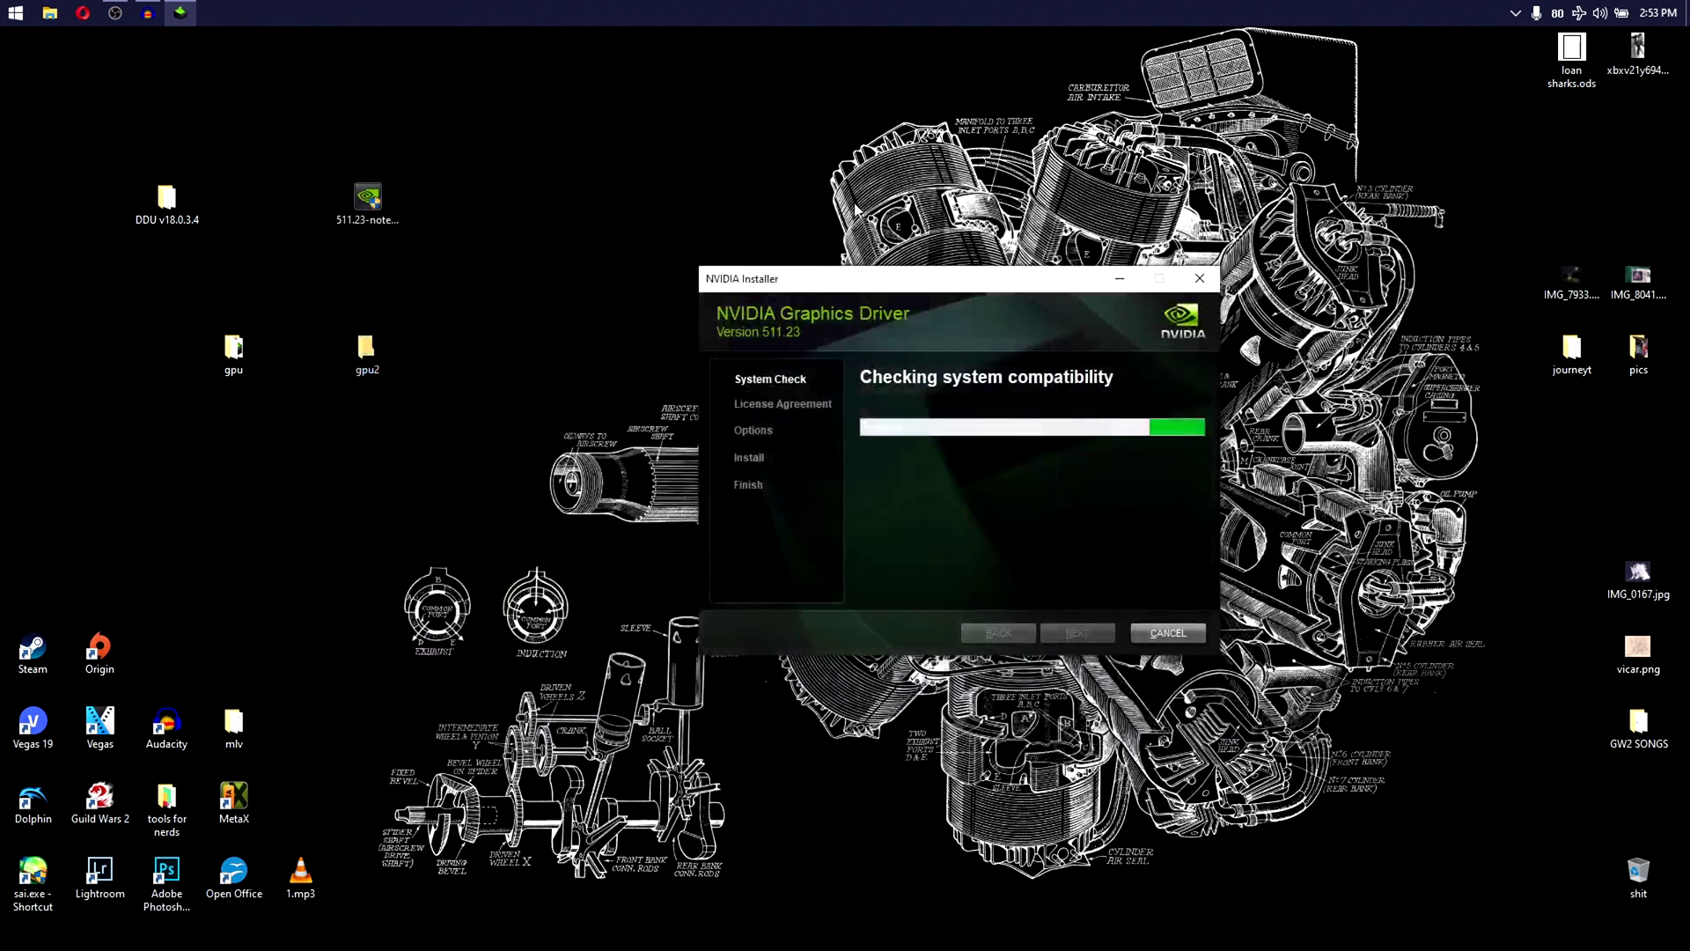
pyautogui.doubleClick(374, 361)
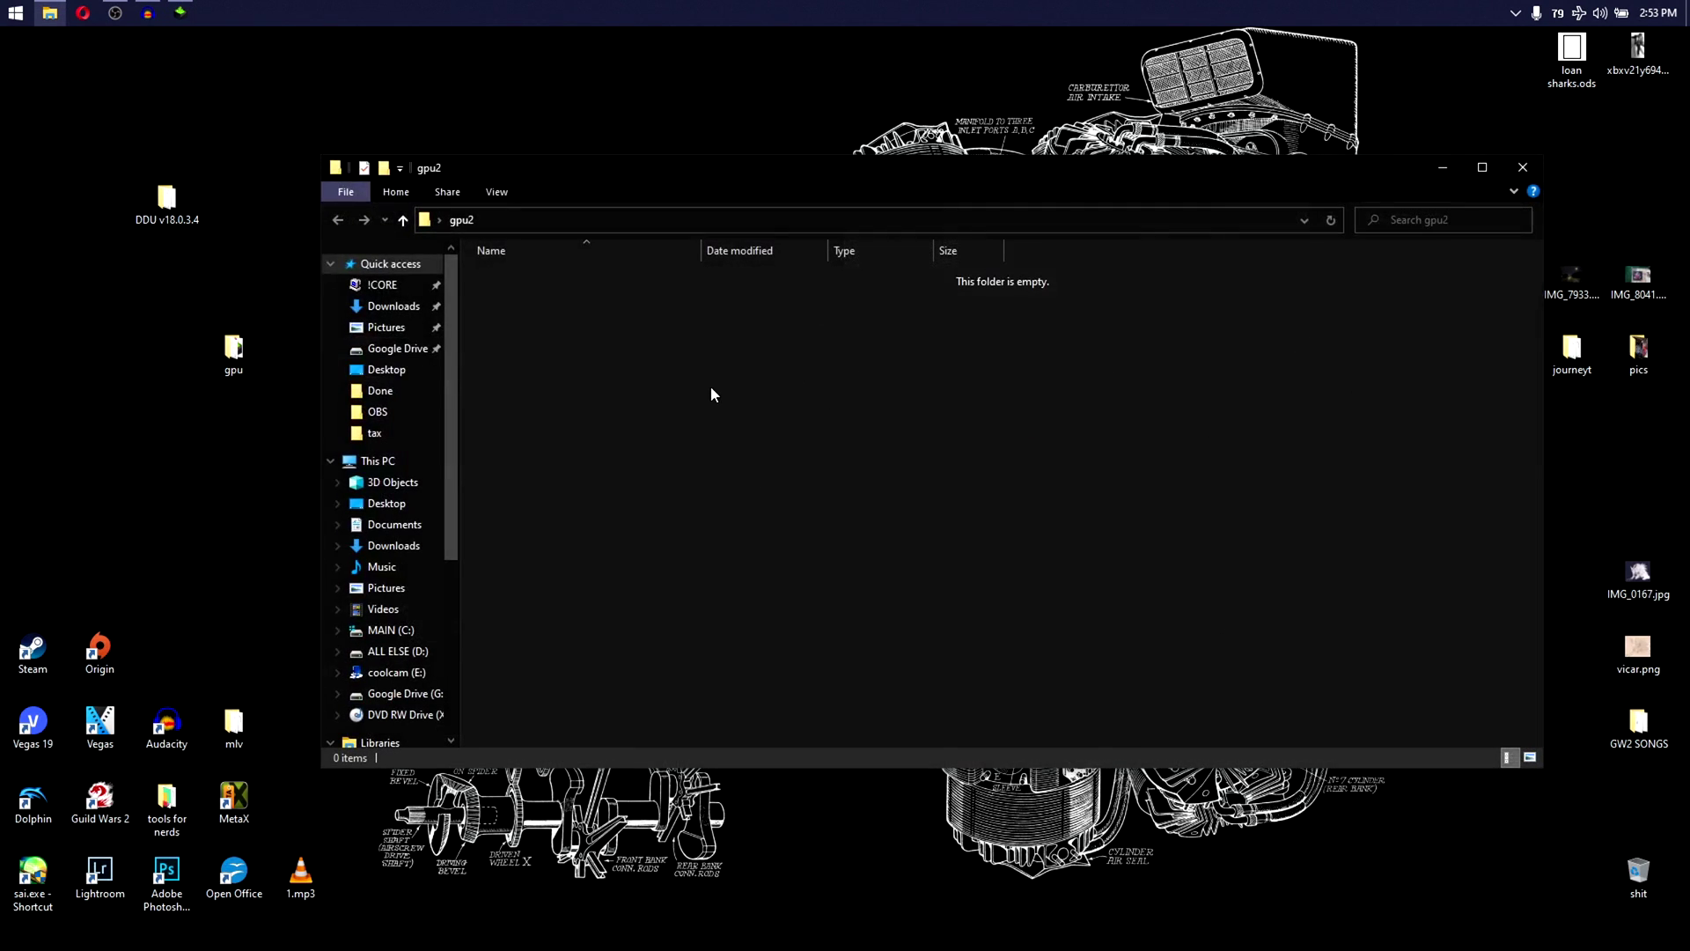
pyautogui.hotkey('ctrl', 'v')
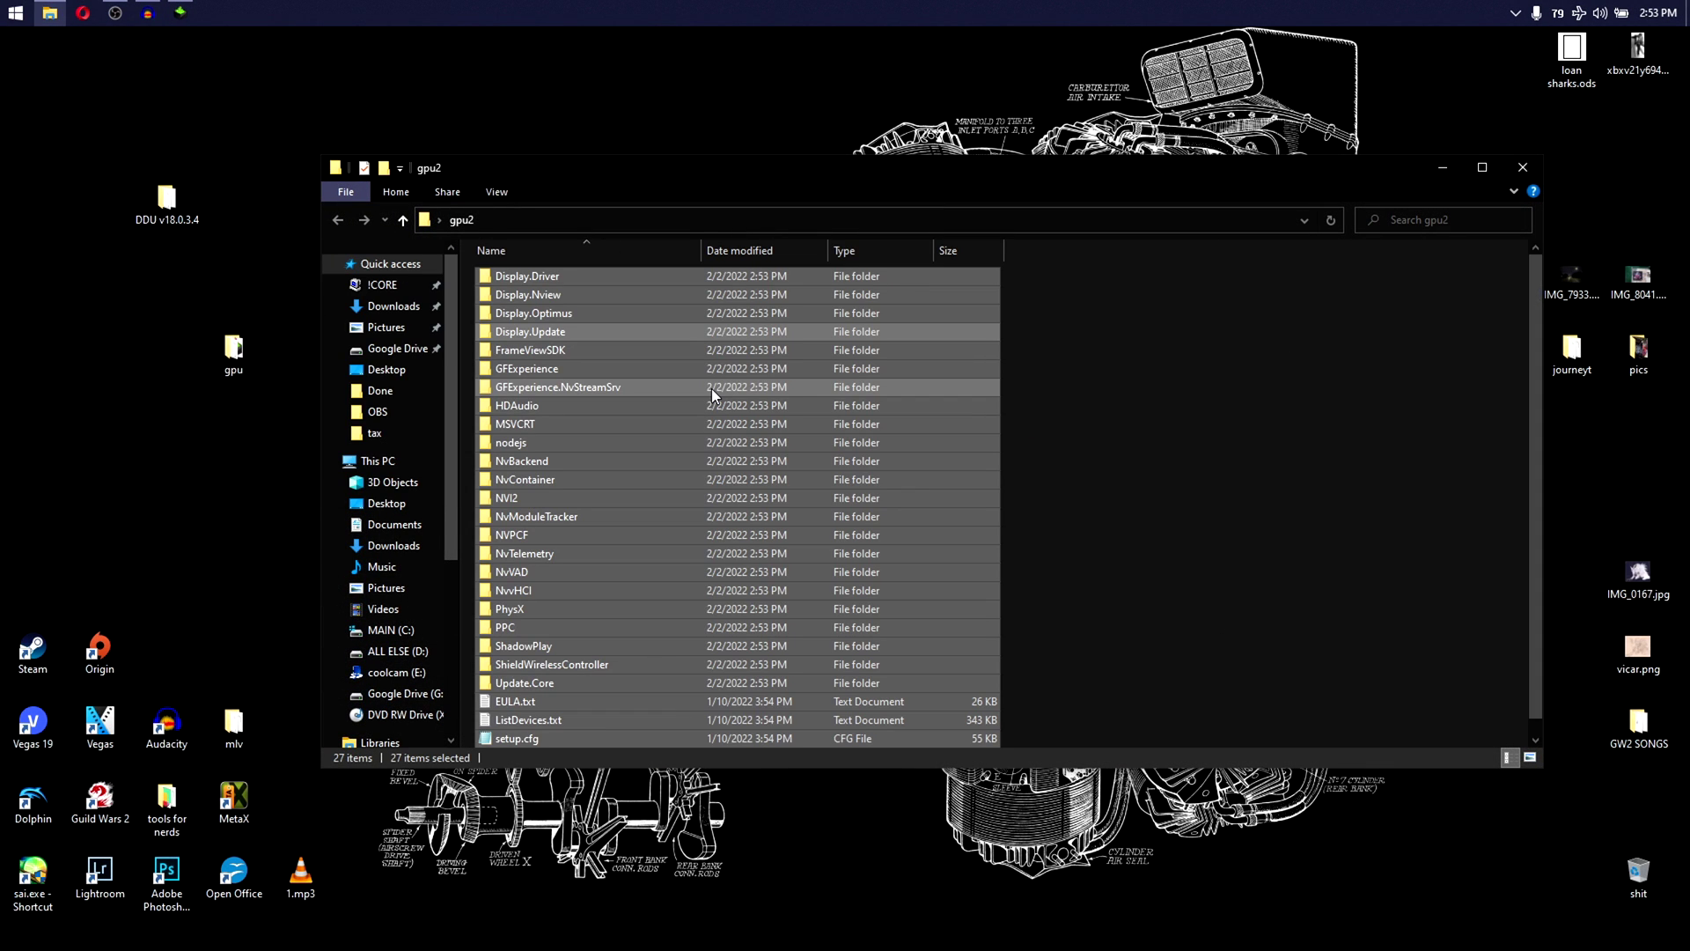
pyautogui.hotkey('ctrl', 'w')
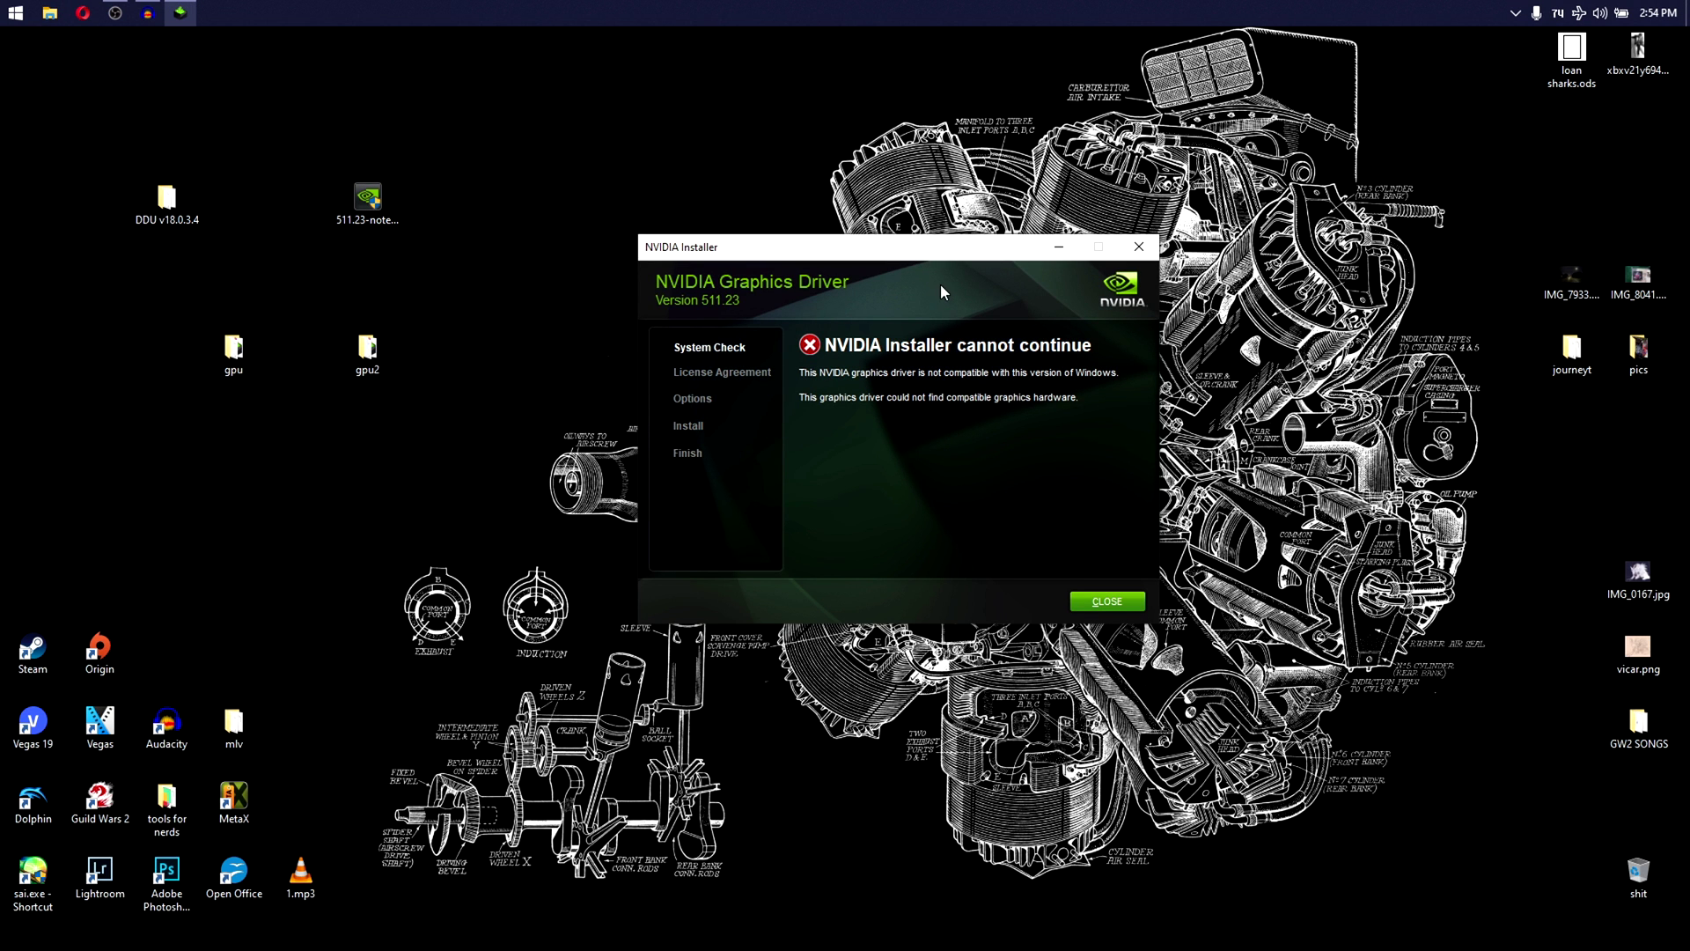
# Step: Dismiss the NVIDIA incompatible-hardware error and move the gpu2 folder left on the desktop
pyautogui.click(1101, 603)
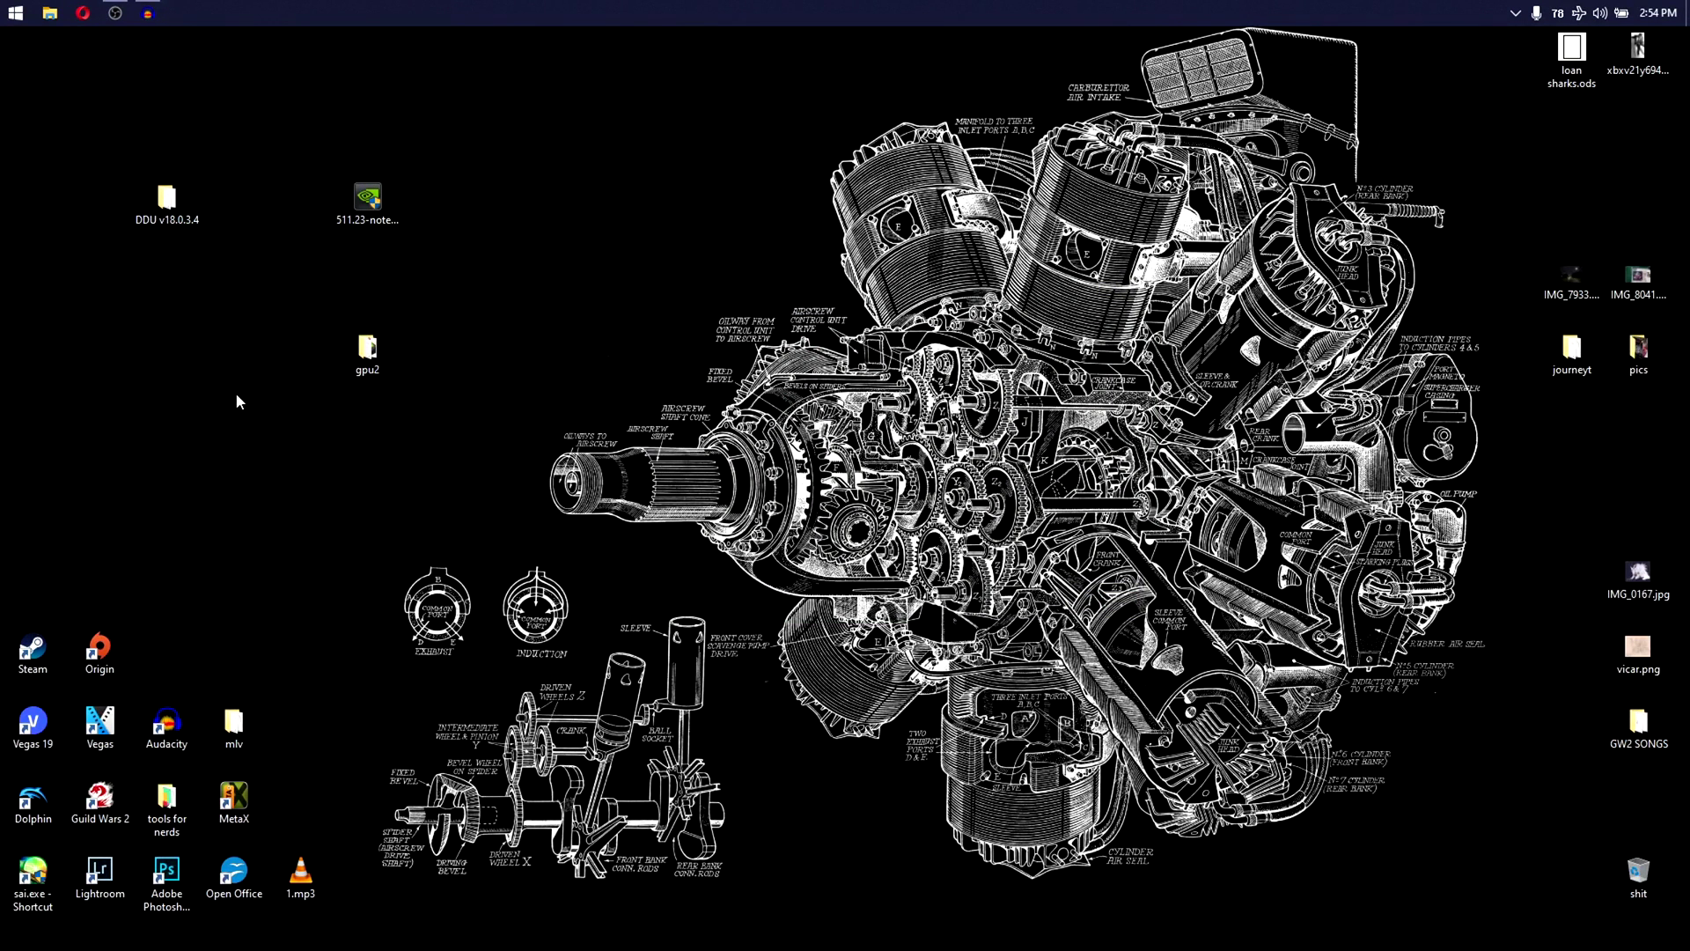
pyautogui.moveTo(367, 347); pyautogui.dragTo(173, 356)
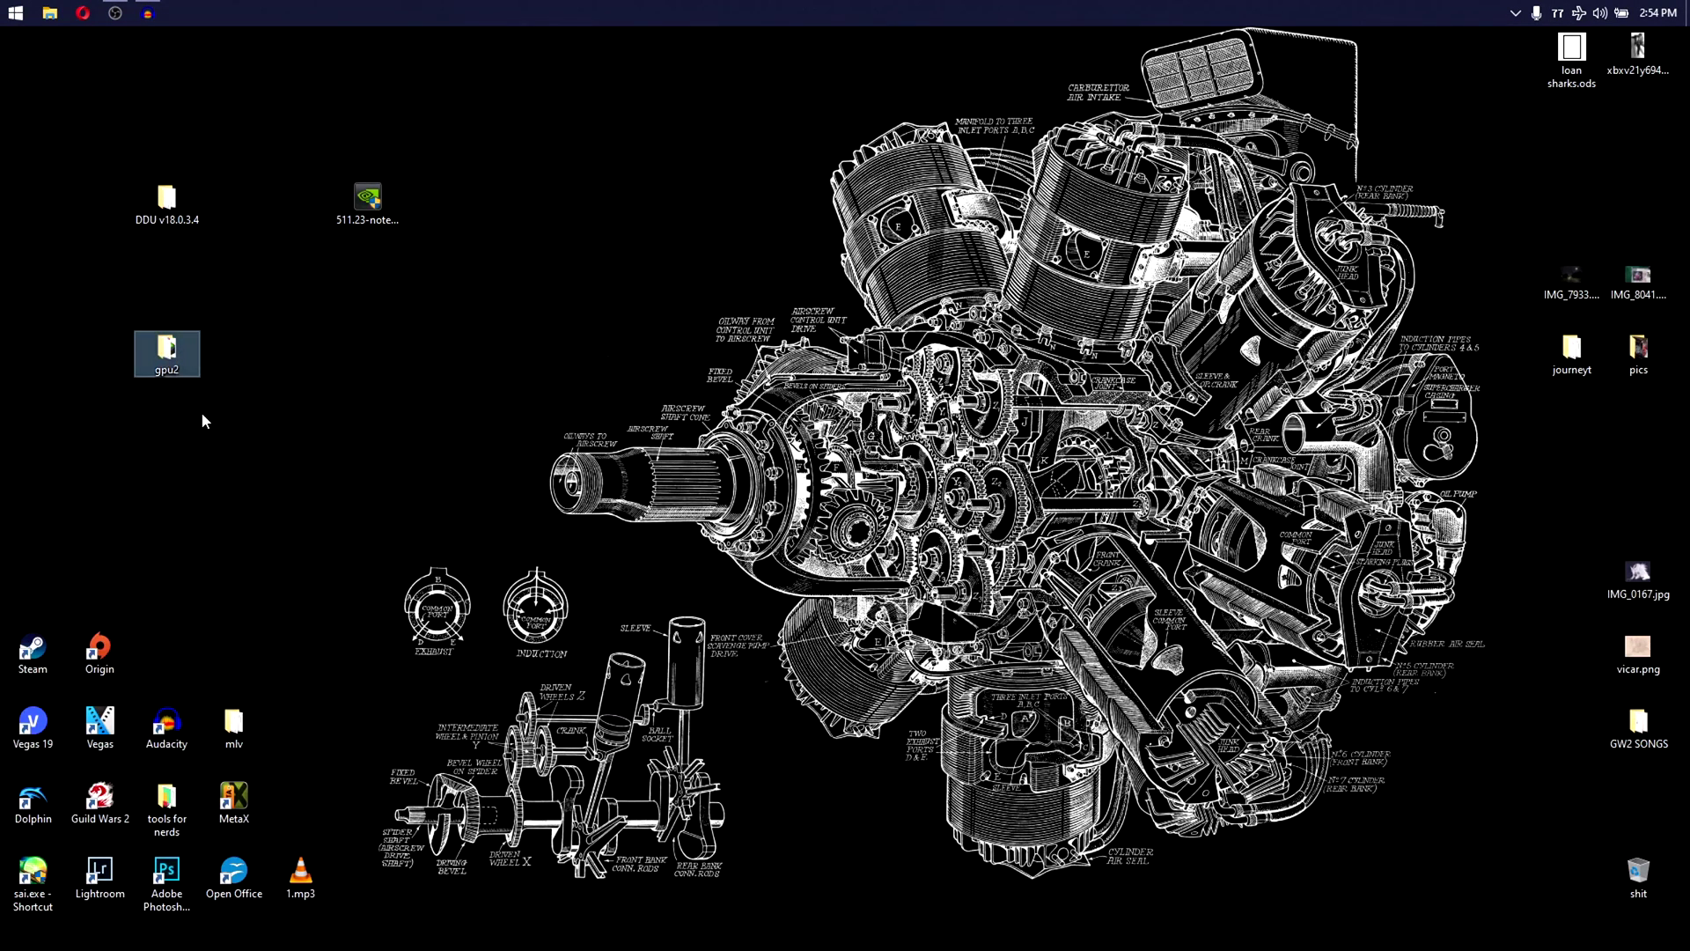
# Step: Open gpu2 > Display.Driver and scroll down toward the .inf files
pyautogui.doubleClick(173, 353)
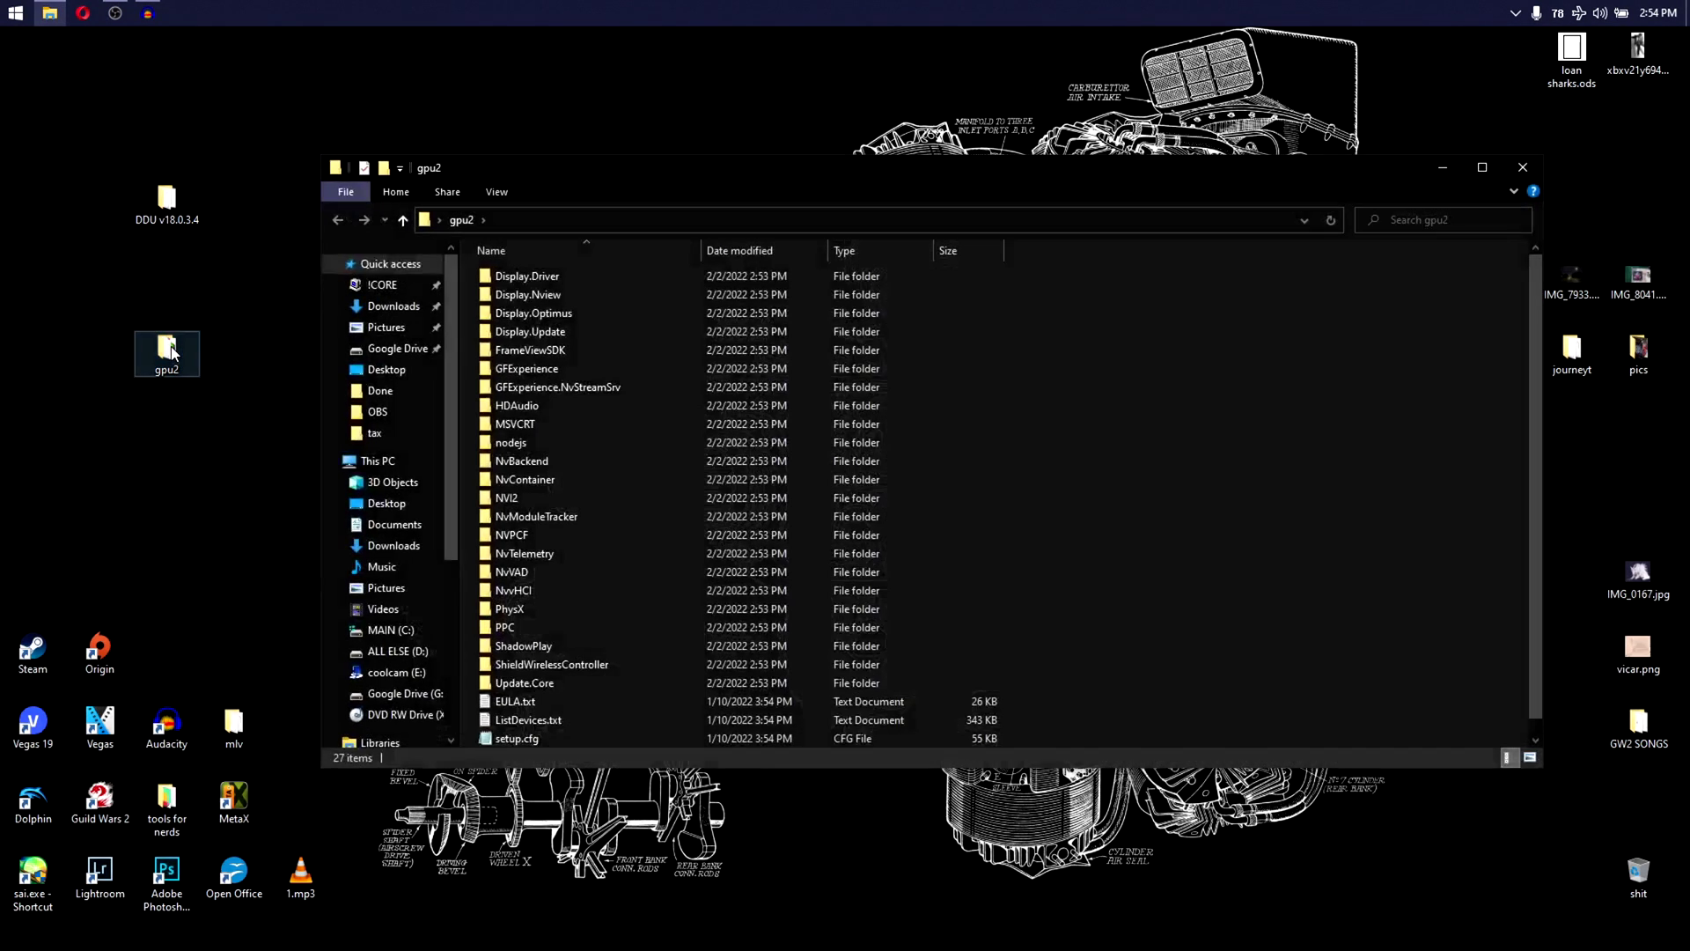
pyautogui.doubleClick(544, 278)
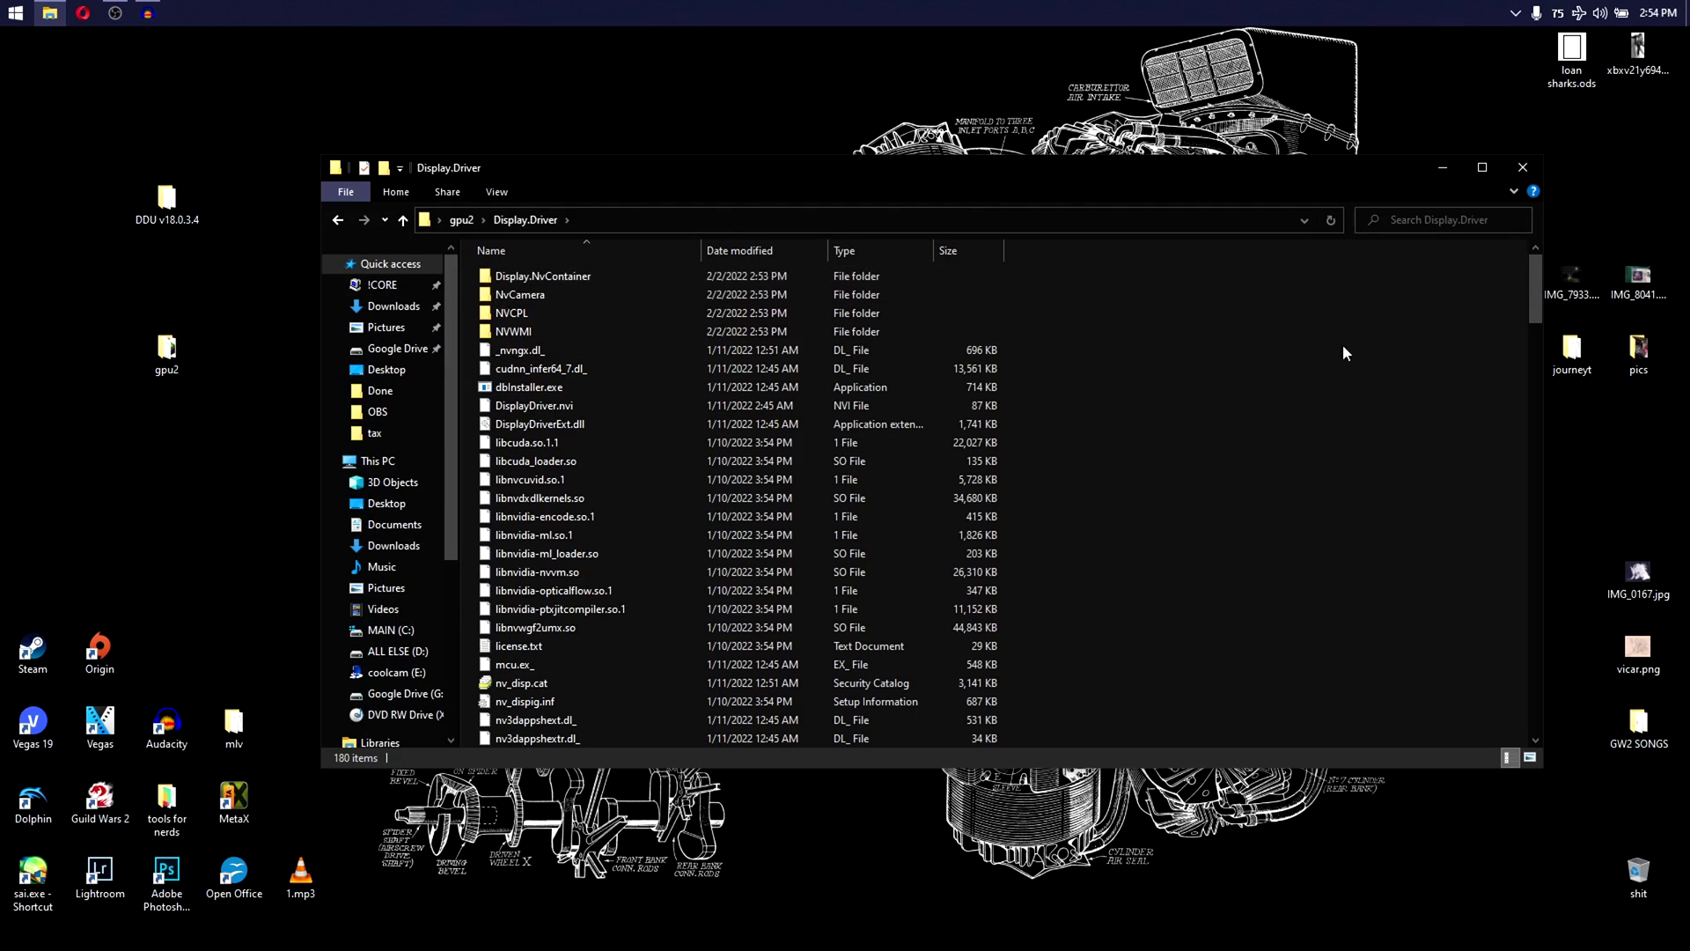
pyautogui.moveTo(1534, 284); pyautogui.dragTo(1532, 334)
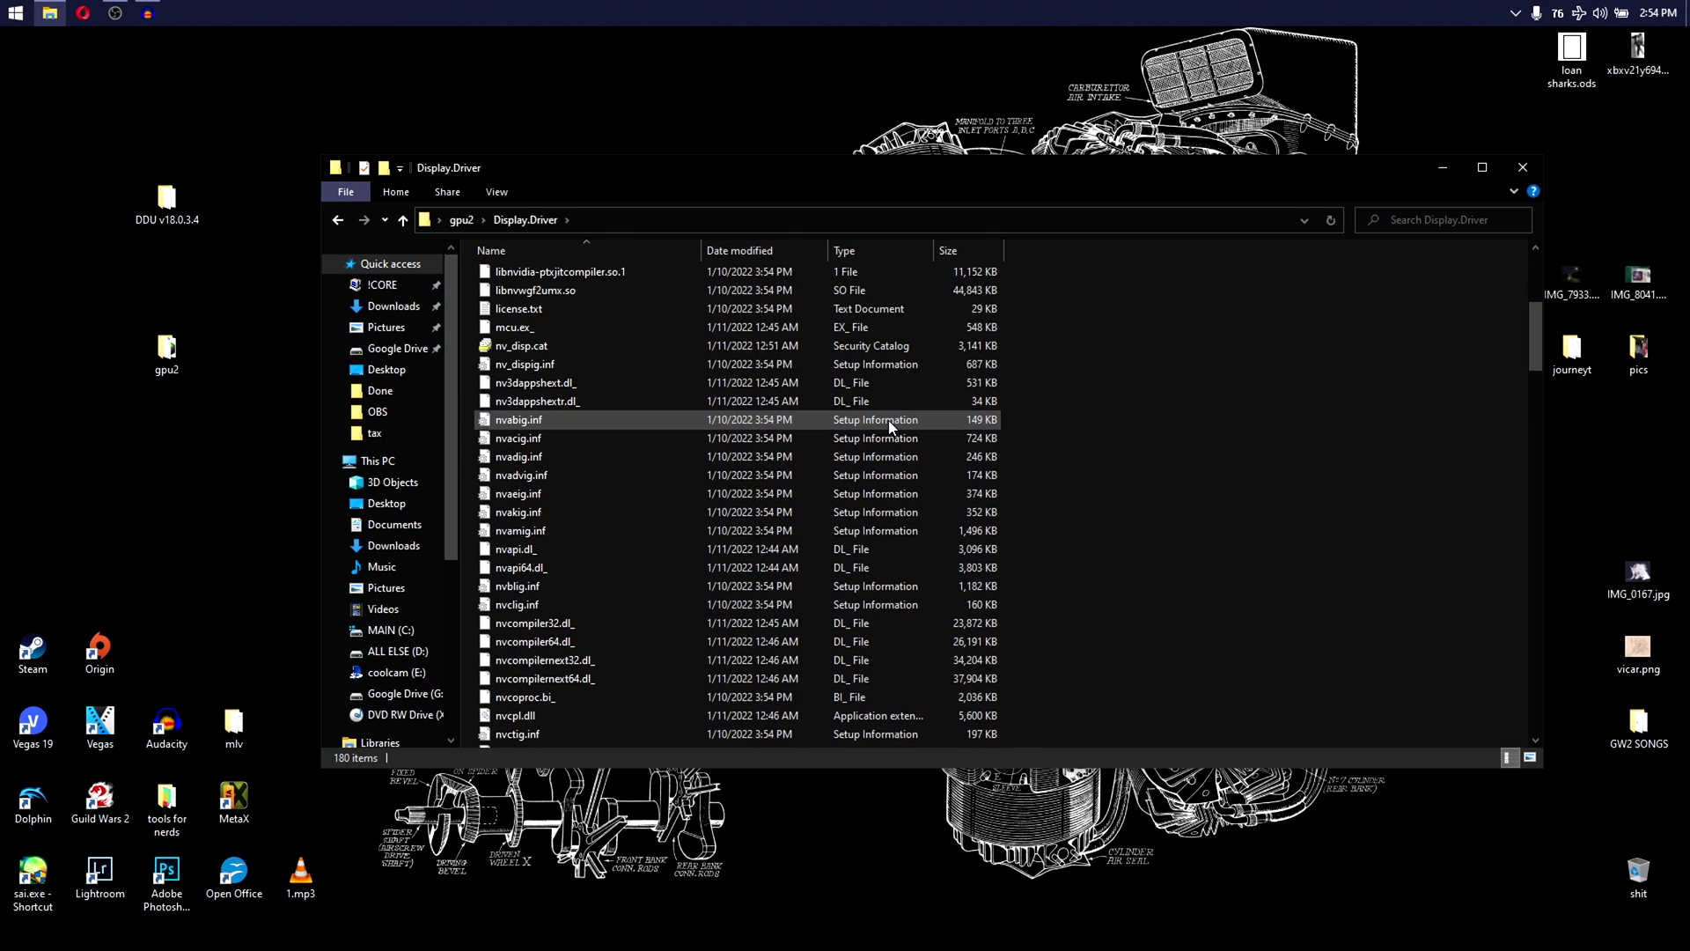
# Step: Open nvacig.inf in Notepad and select the first device entry
pyautogui.doubleClick(572, 438)
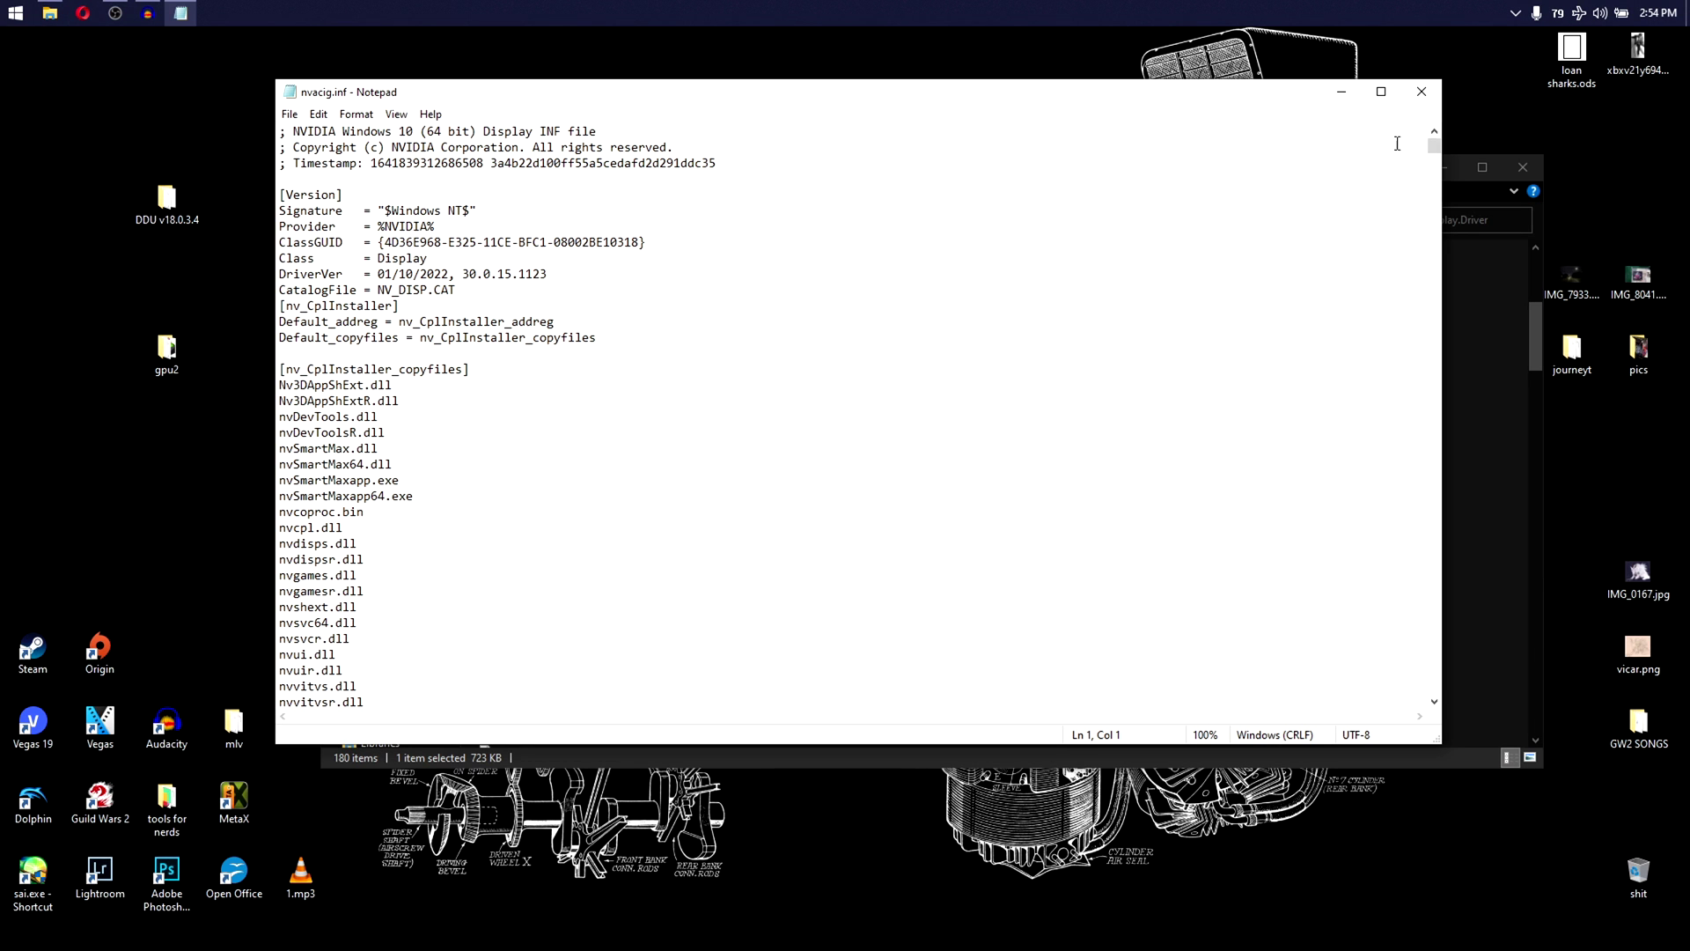
pyautogui.moveTo(1434, 146); pyautogui.dragTo(1433, 158)
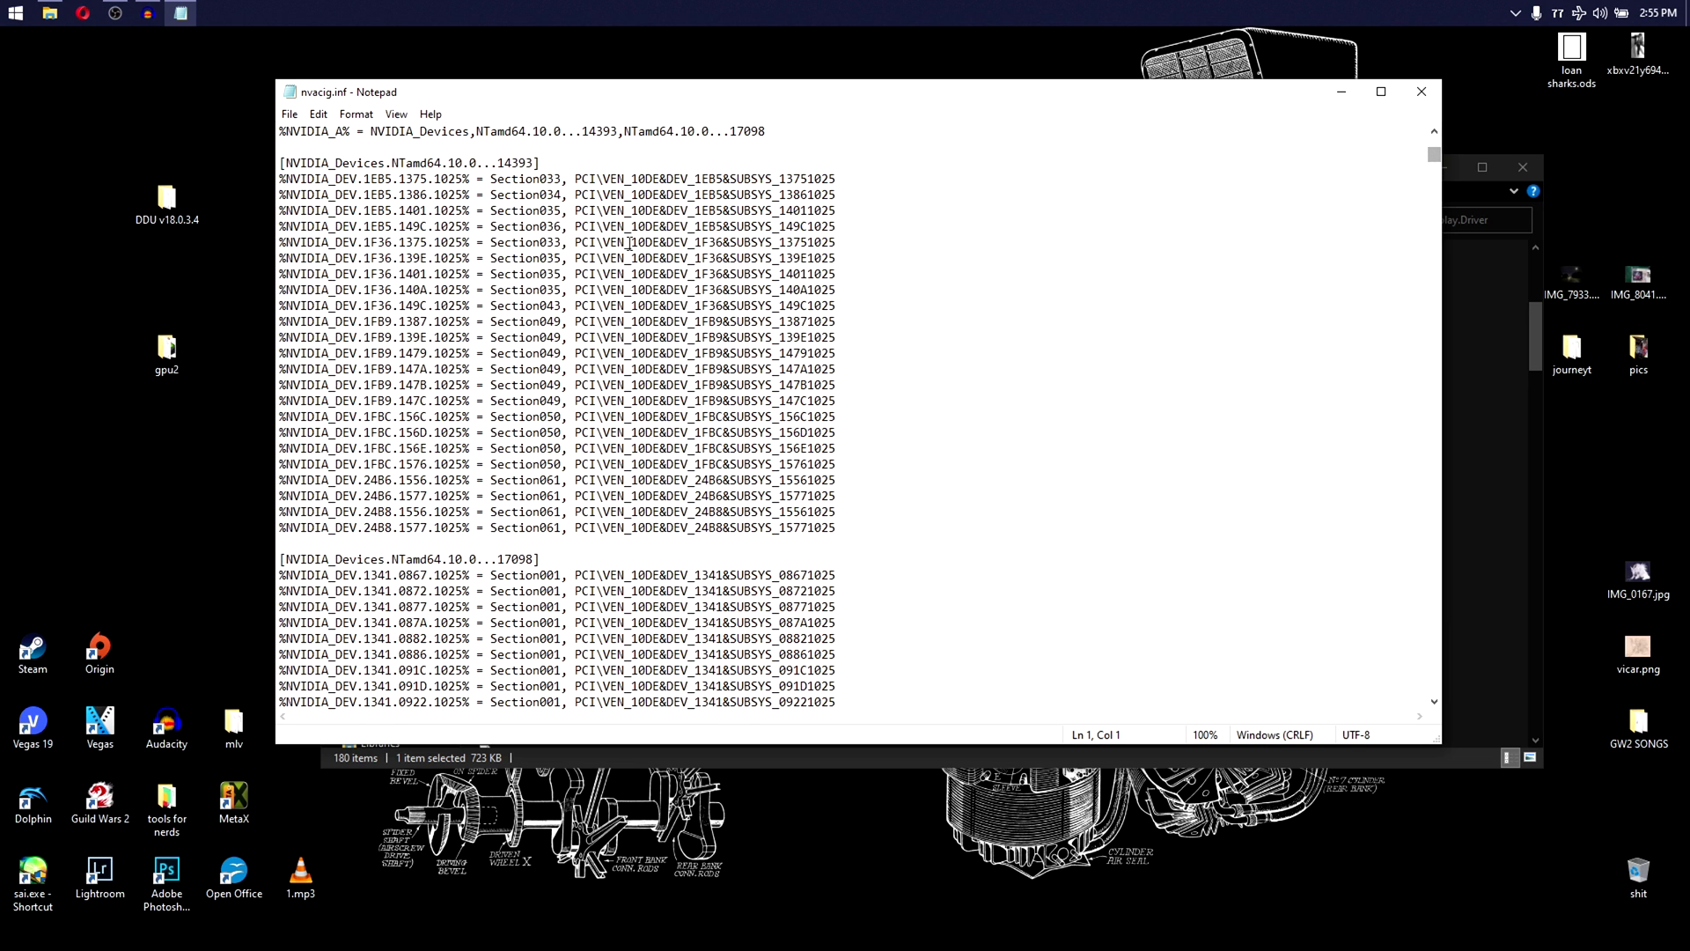
pyautogui.moveTo(280, 179); pyautogui.dragTo(327, 178)
pyautogui.moveTo(180, 166); pyautogui.dragTo(314, 169)
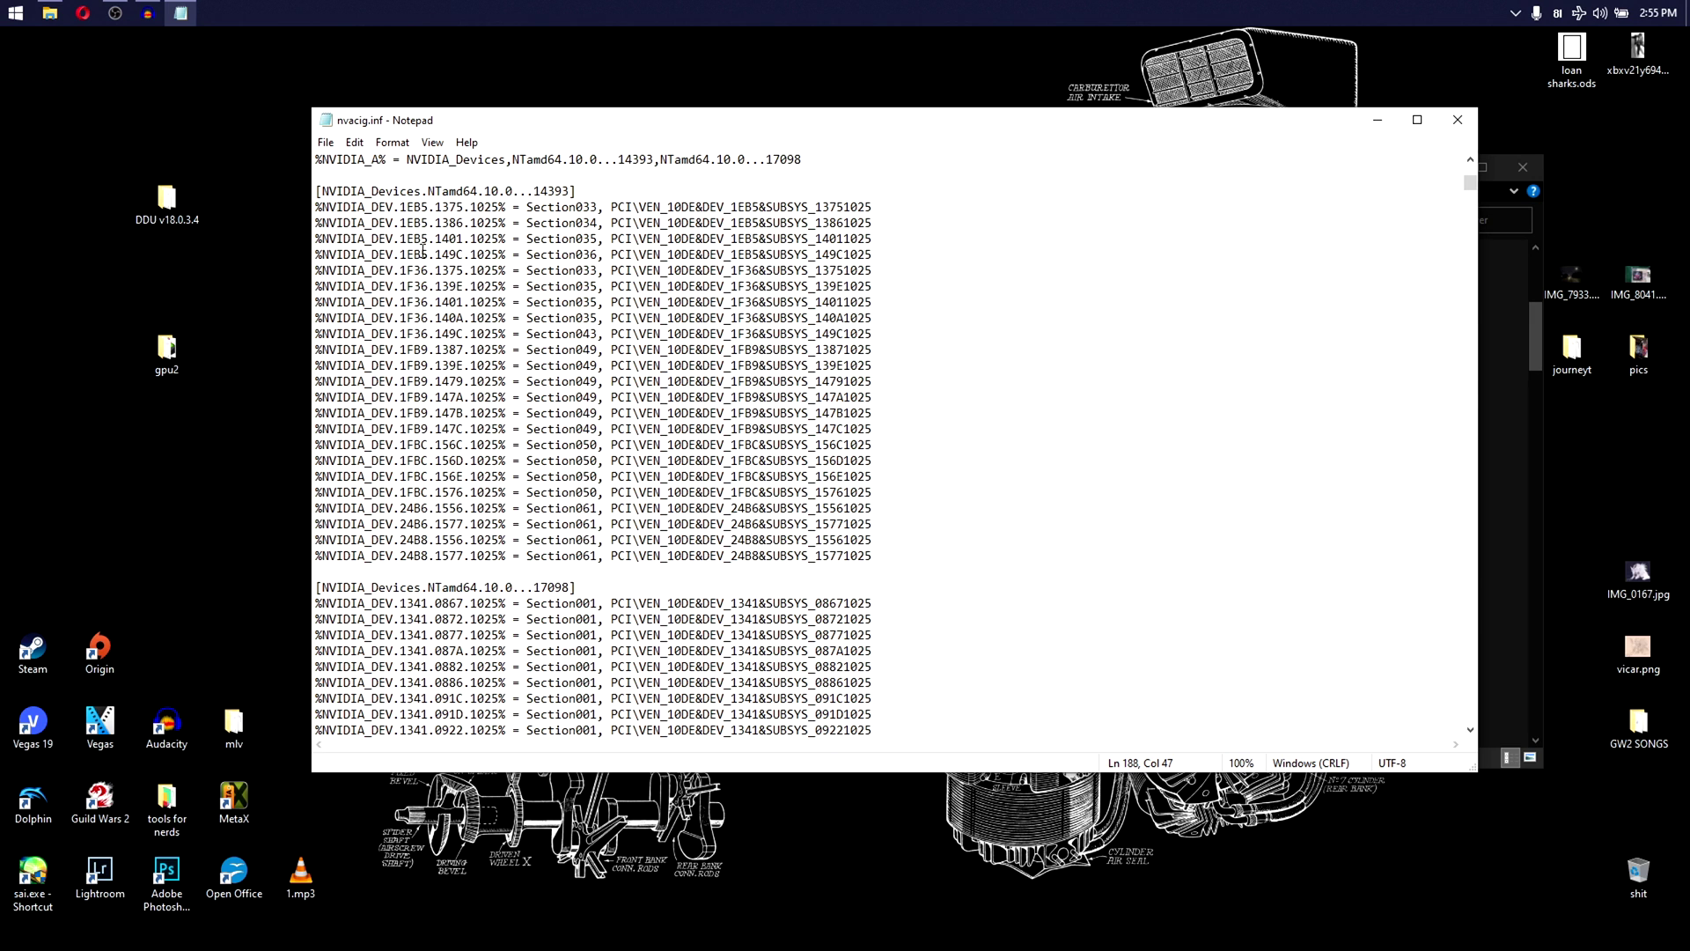
pyautogui.scroll(-5, 409, 421)
pyautogui.scroll(-1, 473, 334)
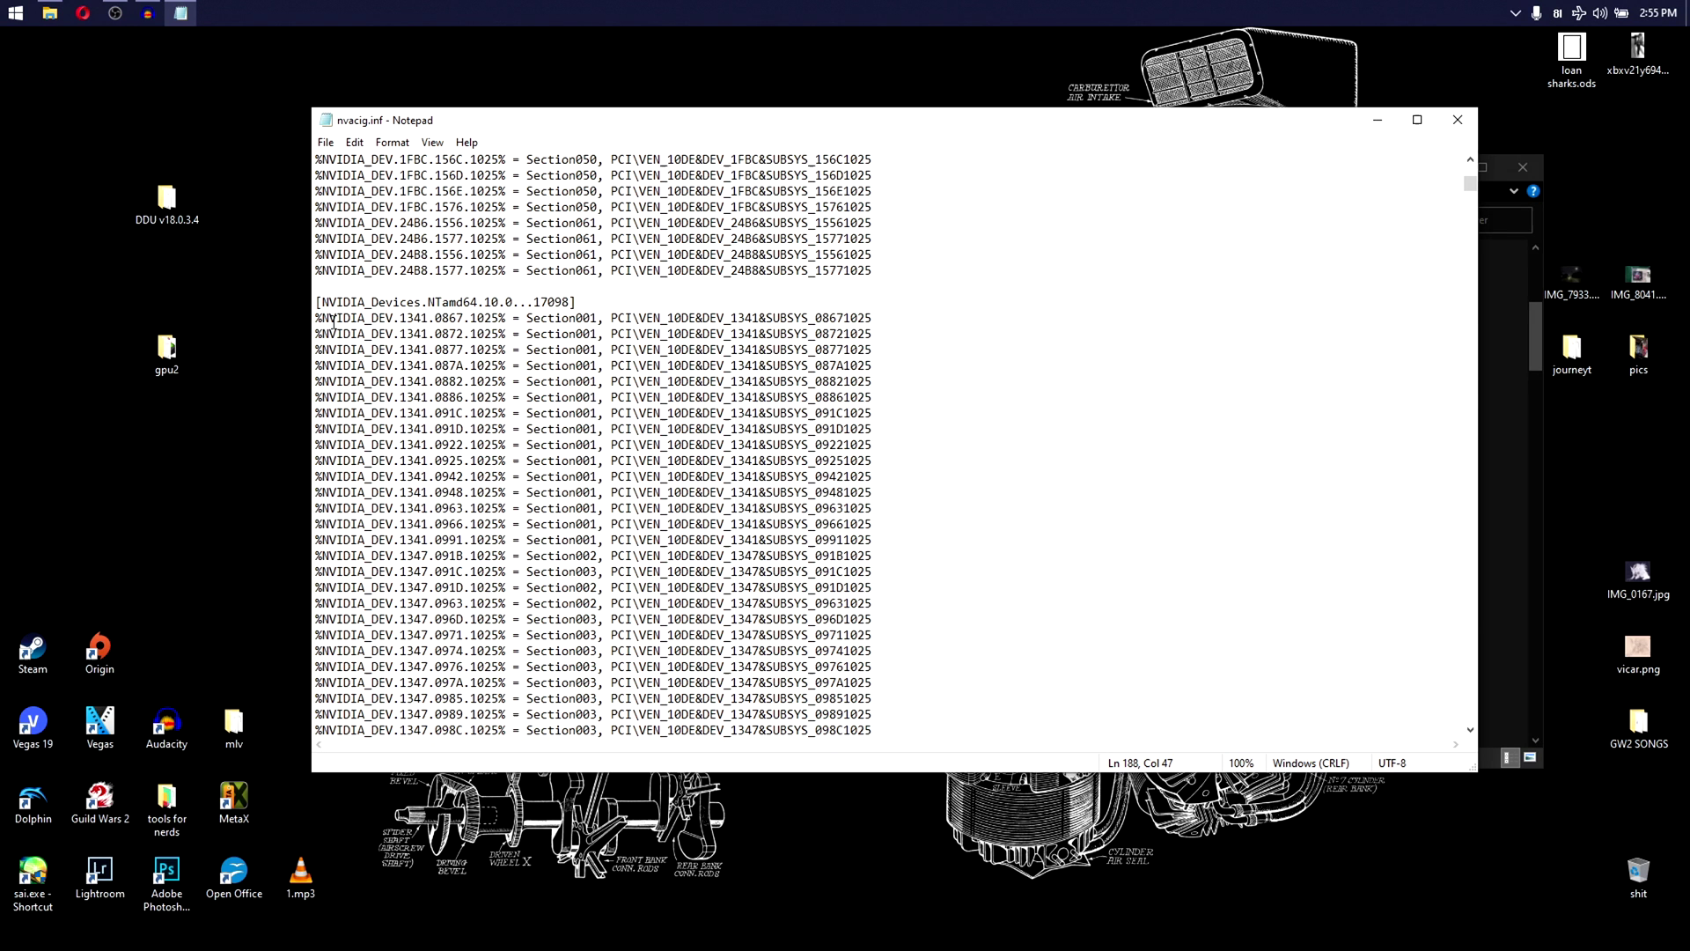
# Step: Go to the 17098 device section and place the caret at the end of line 208
pyautogui.moveTo(315, 319); pyautogui.dragTo(618, 320)
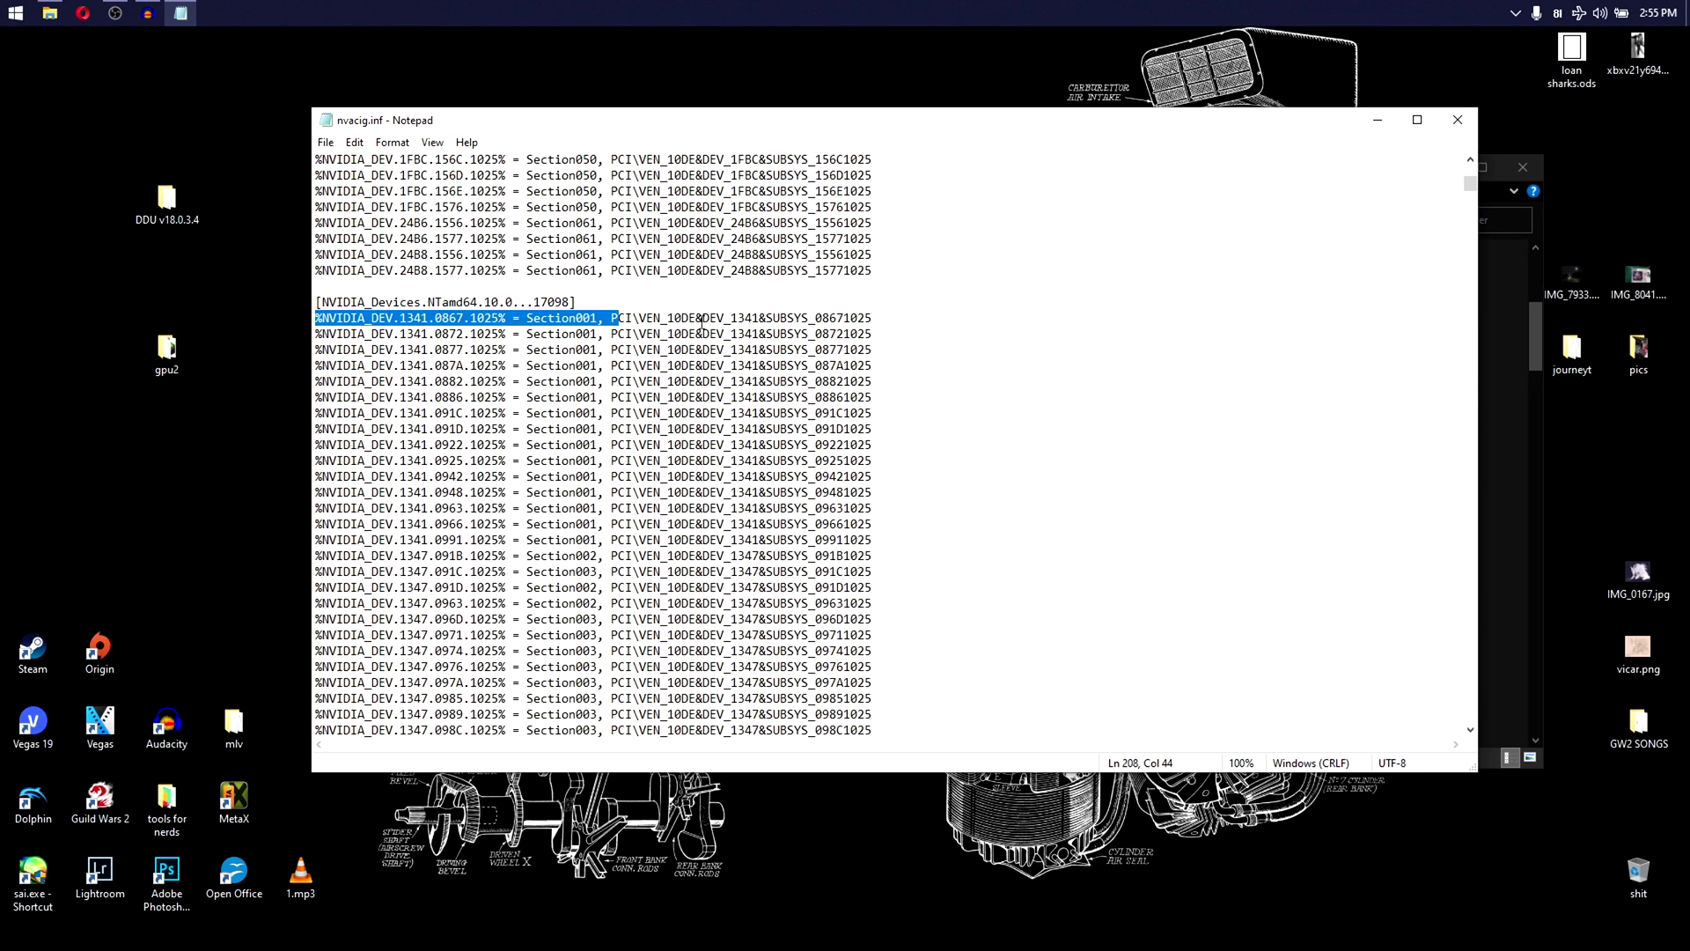
pyautogui.click(712, 318)
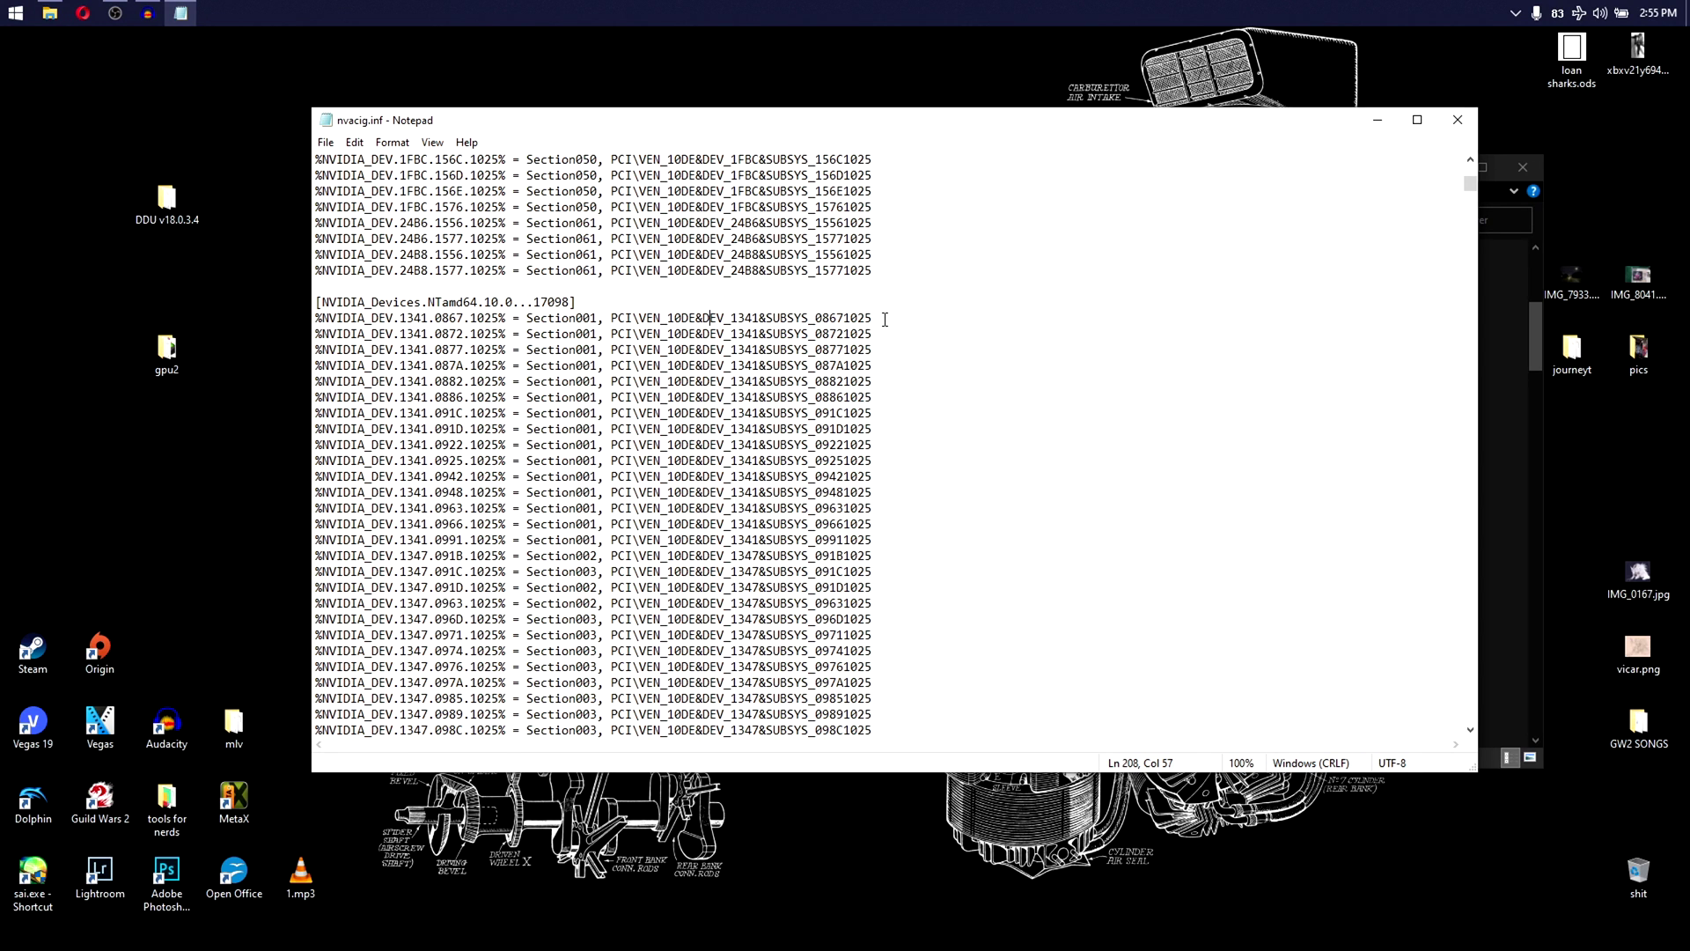
pyautogui.scroll(-3, 825, 368)
pyautogui.scroll(3, 863, 363)
pyautogui.moveTo(401, 318); pyautogui.dragTo(456, 319)
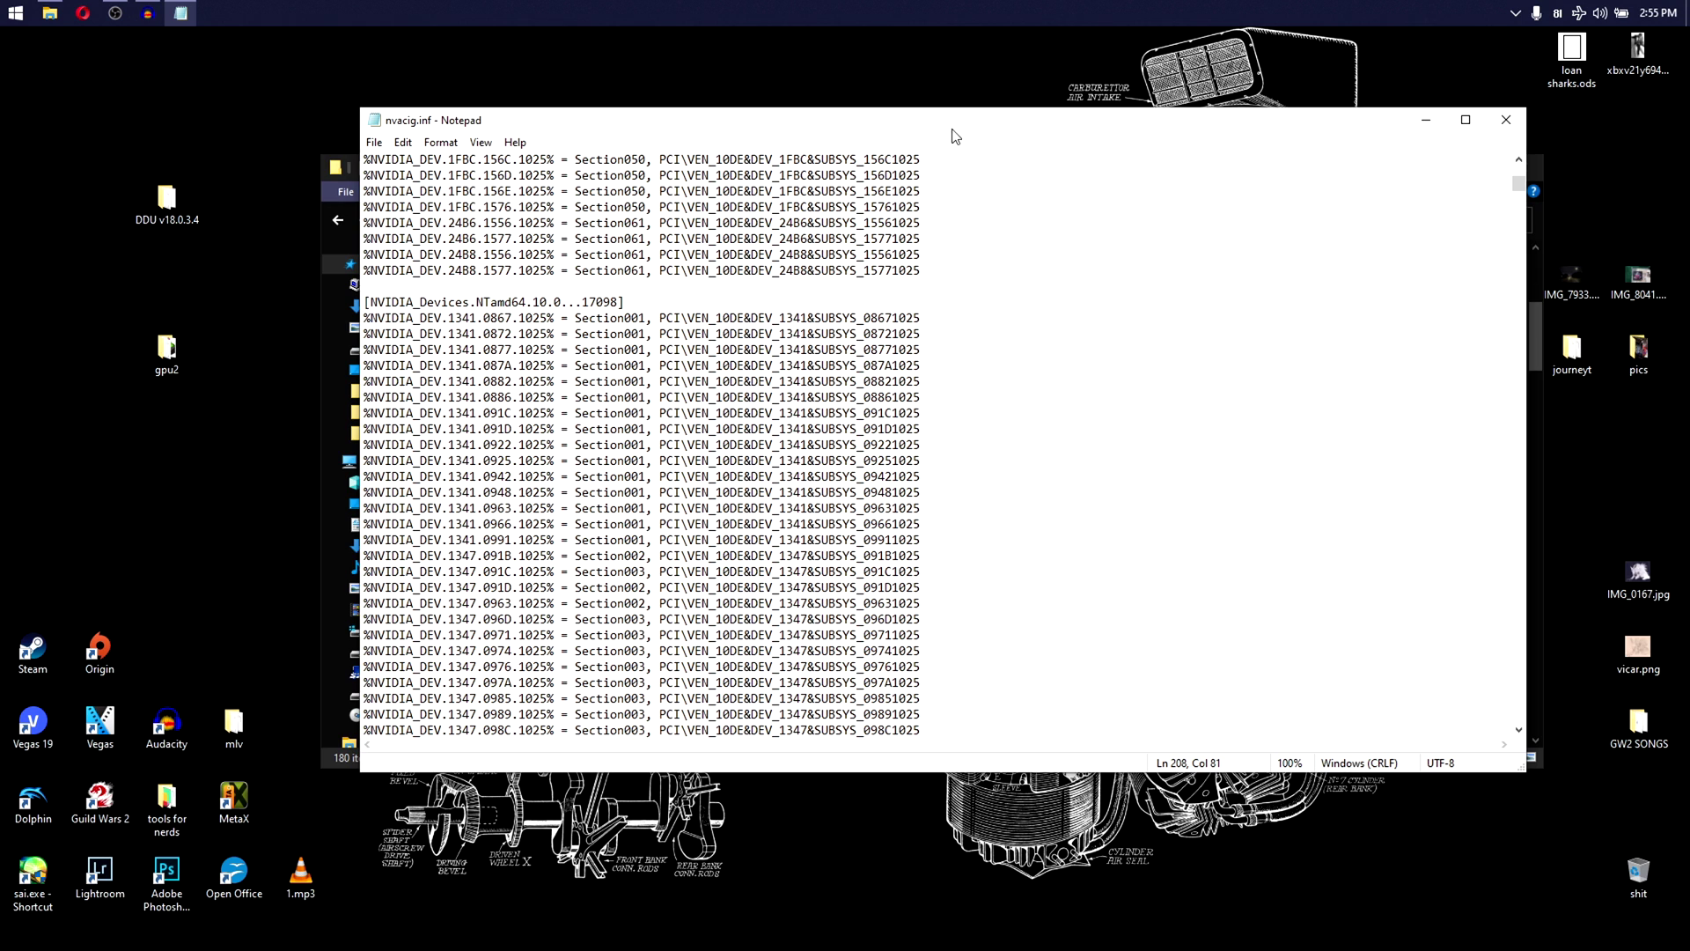
pyautogui.moveTo(942, 122); pyautogui.dragTo(916, 124)
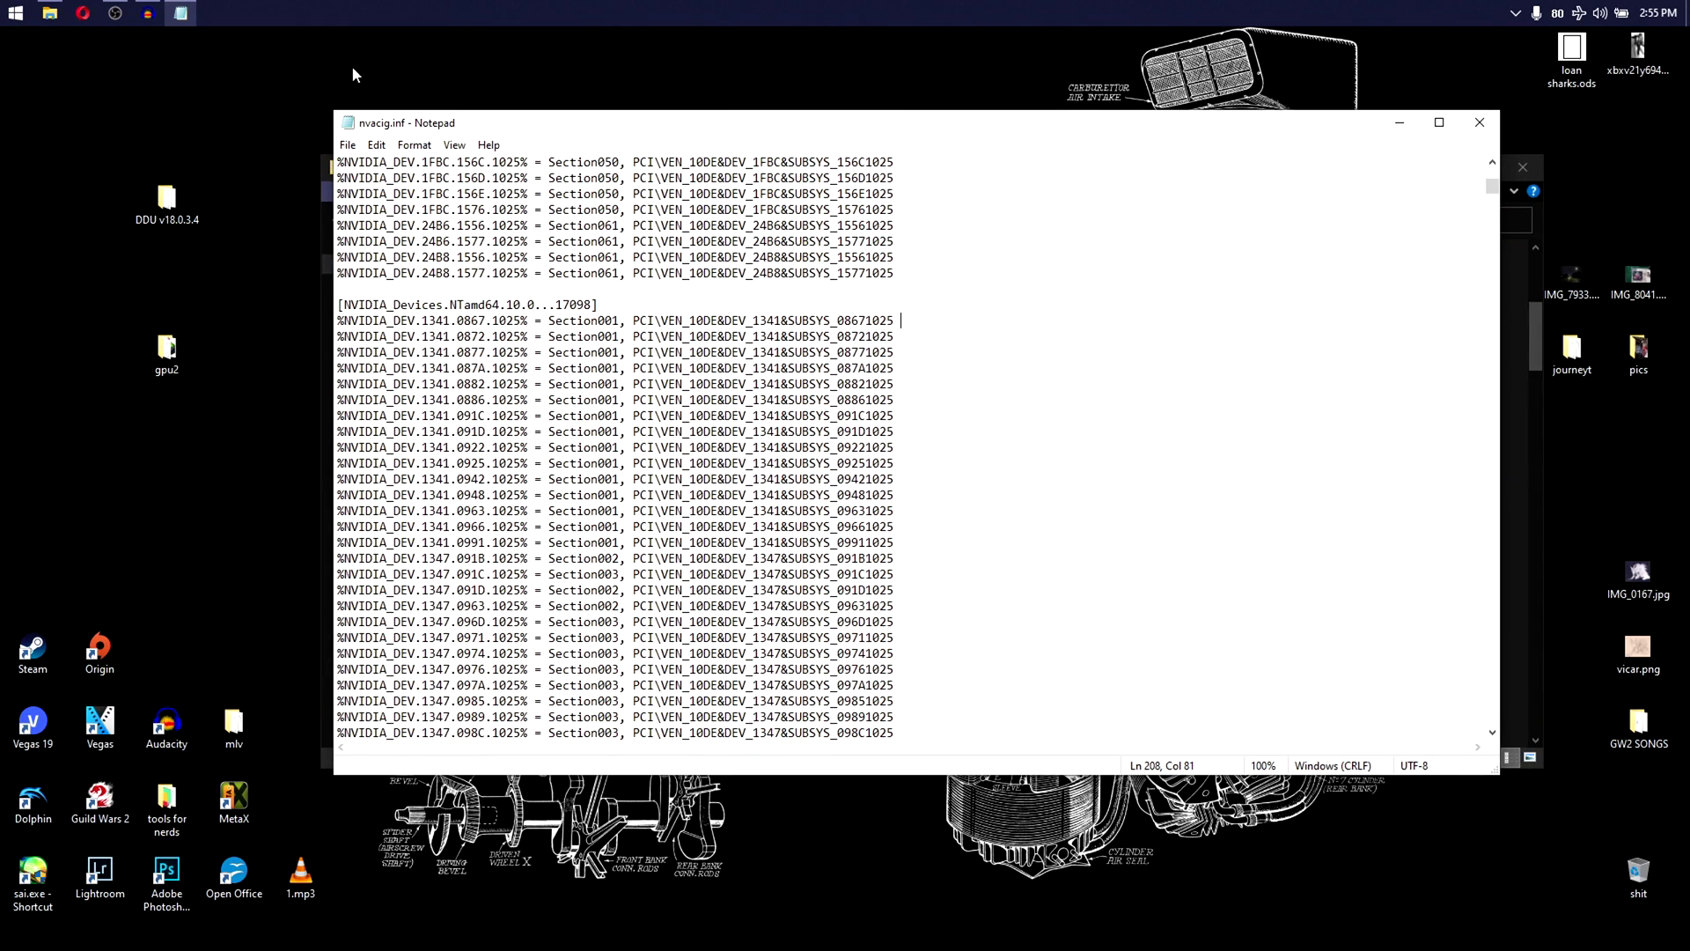
# Step: Launch Device Manager by searching 'device' and expand Display adapters to the Microsoft Basic Display Adapter
pyautogui.click(23, 12)
pyautogui.write('device')
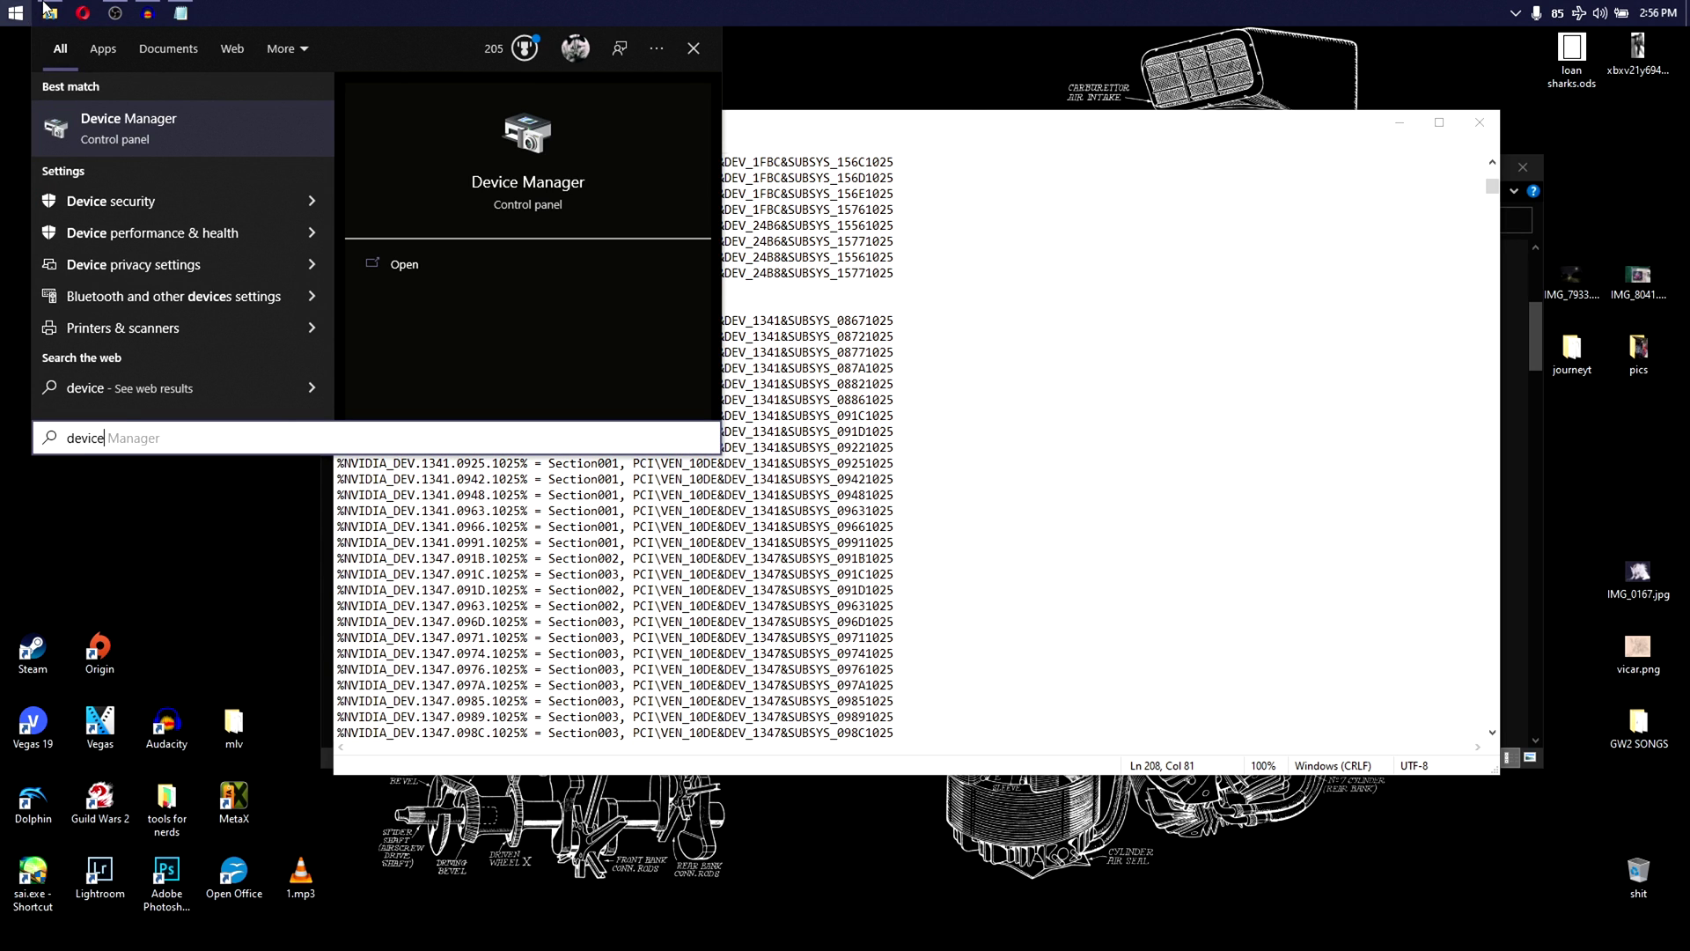
pyautogui.press('Return')
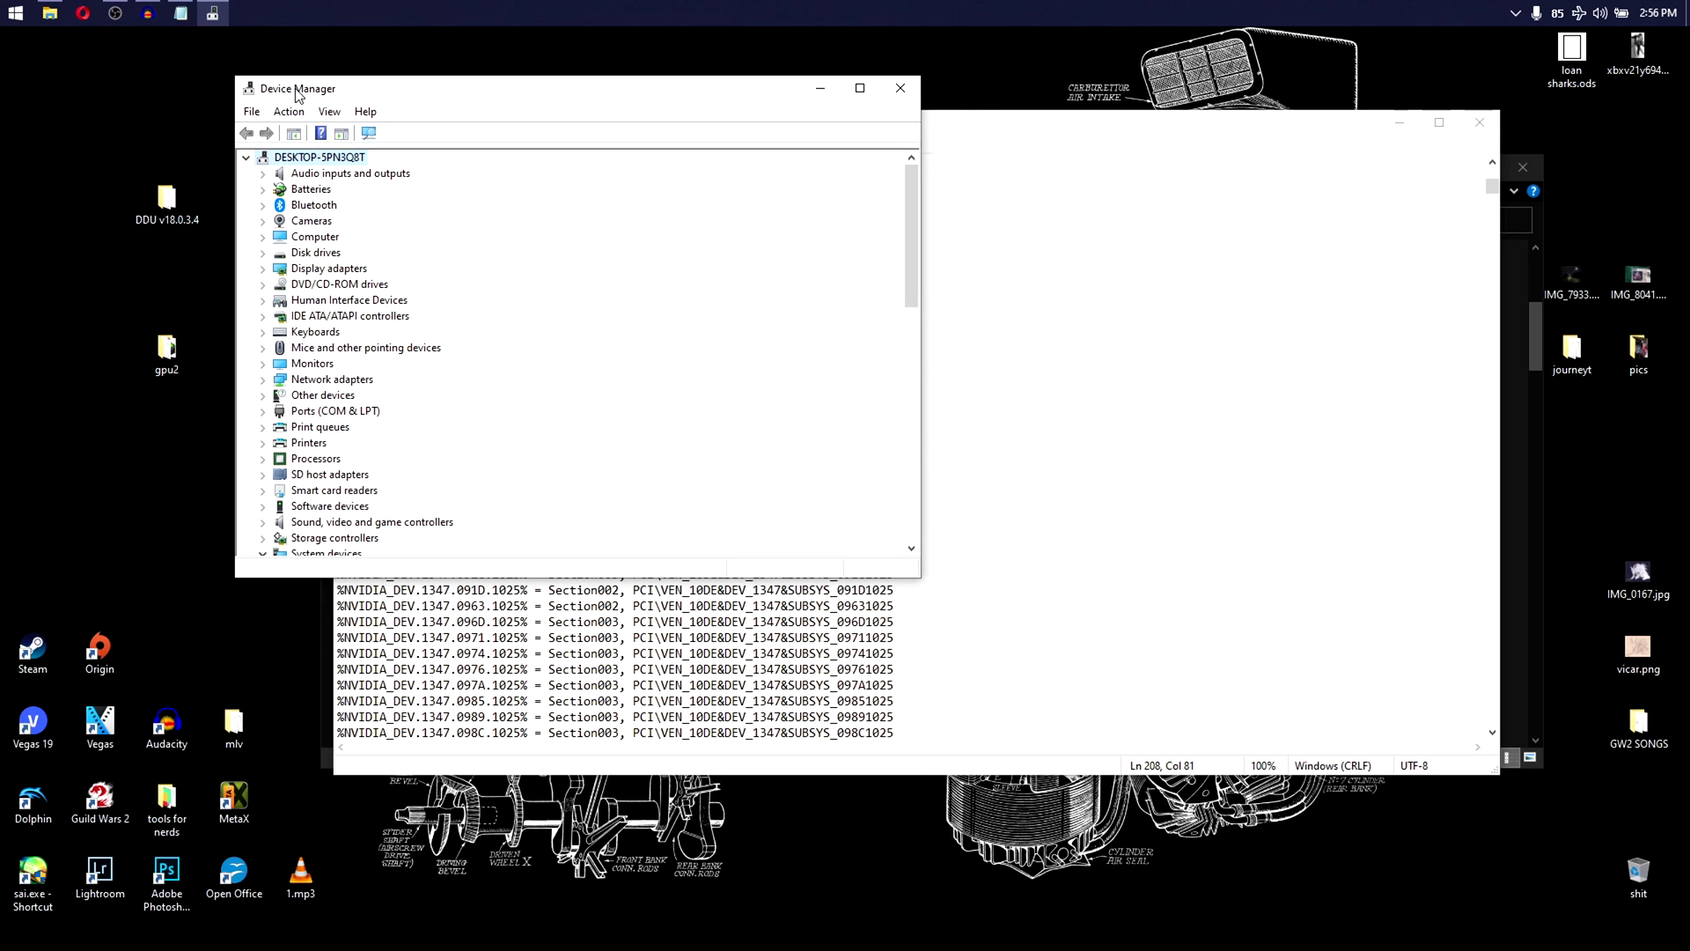
pyautogui.click(309, 271)
pyautogui.click(262, 273)
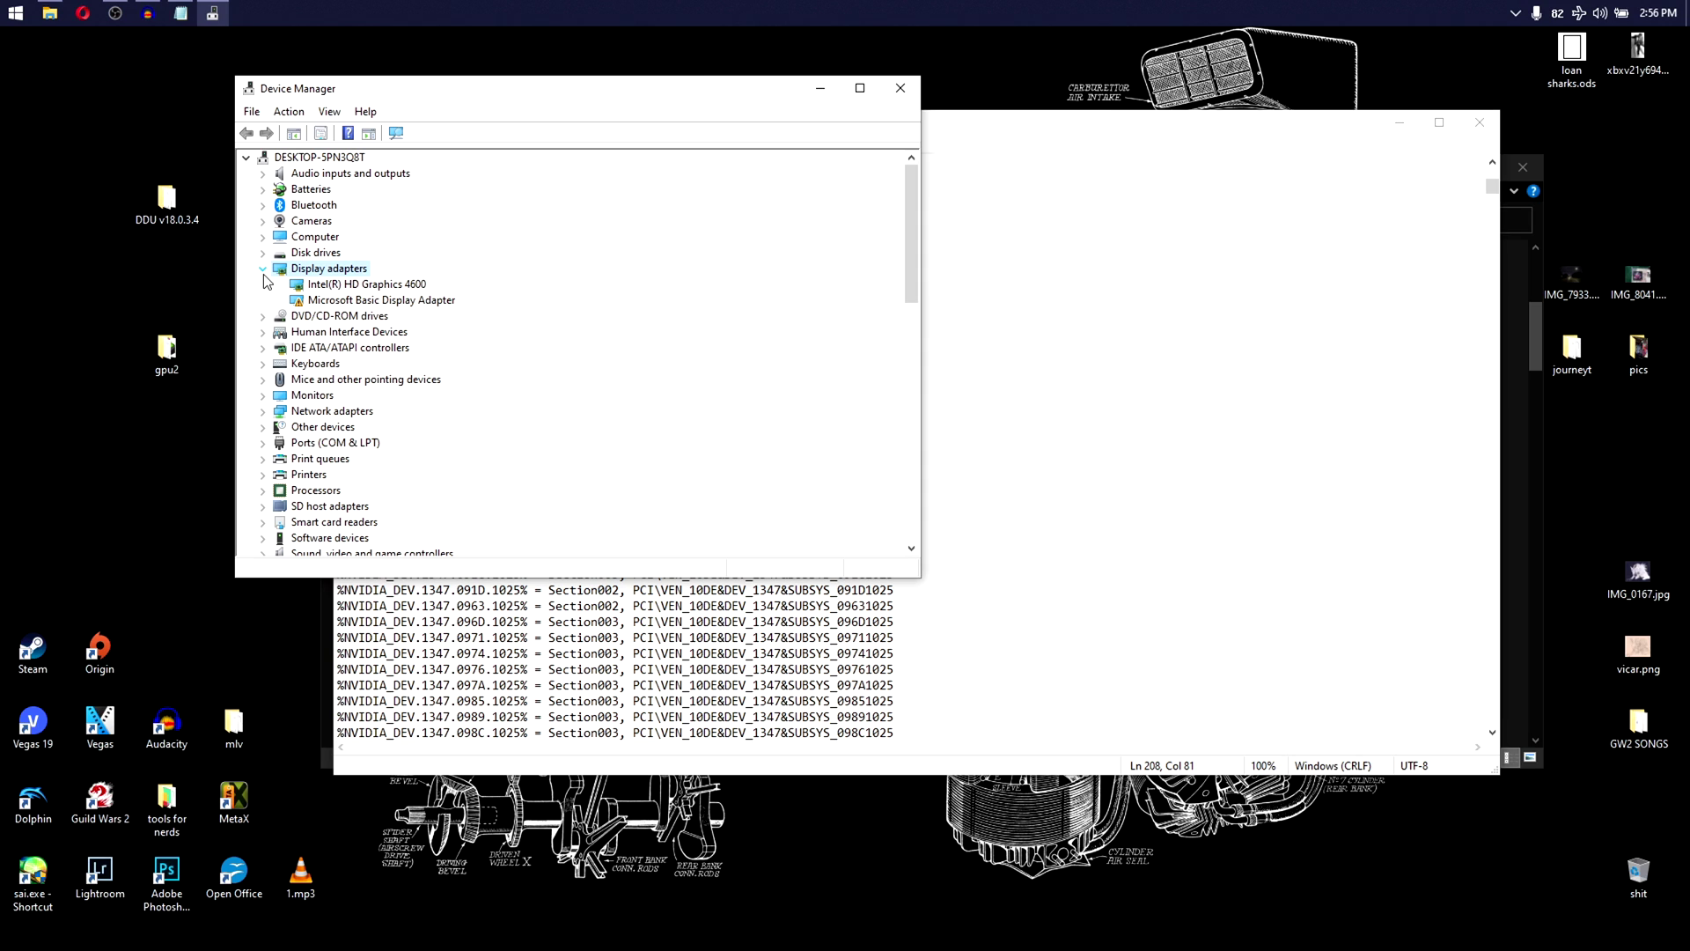
pyautogui.click(417, 302)
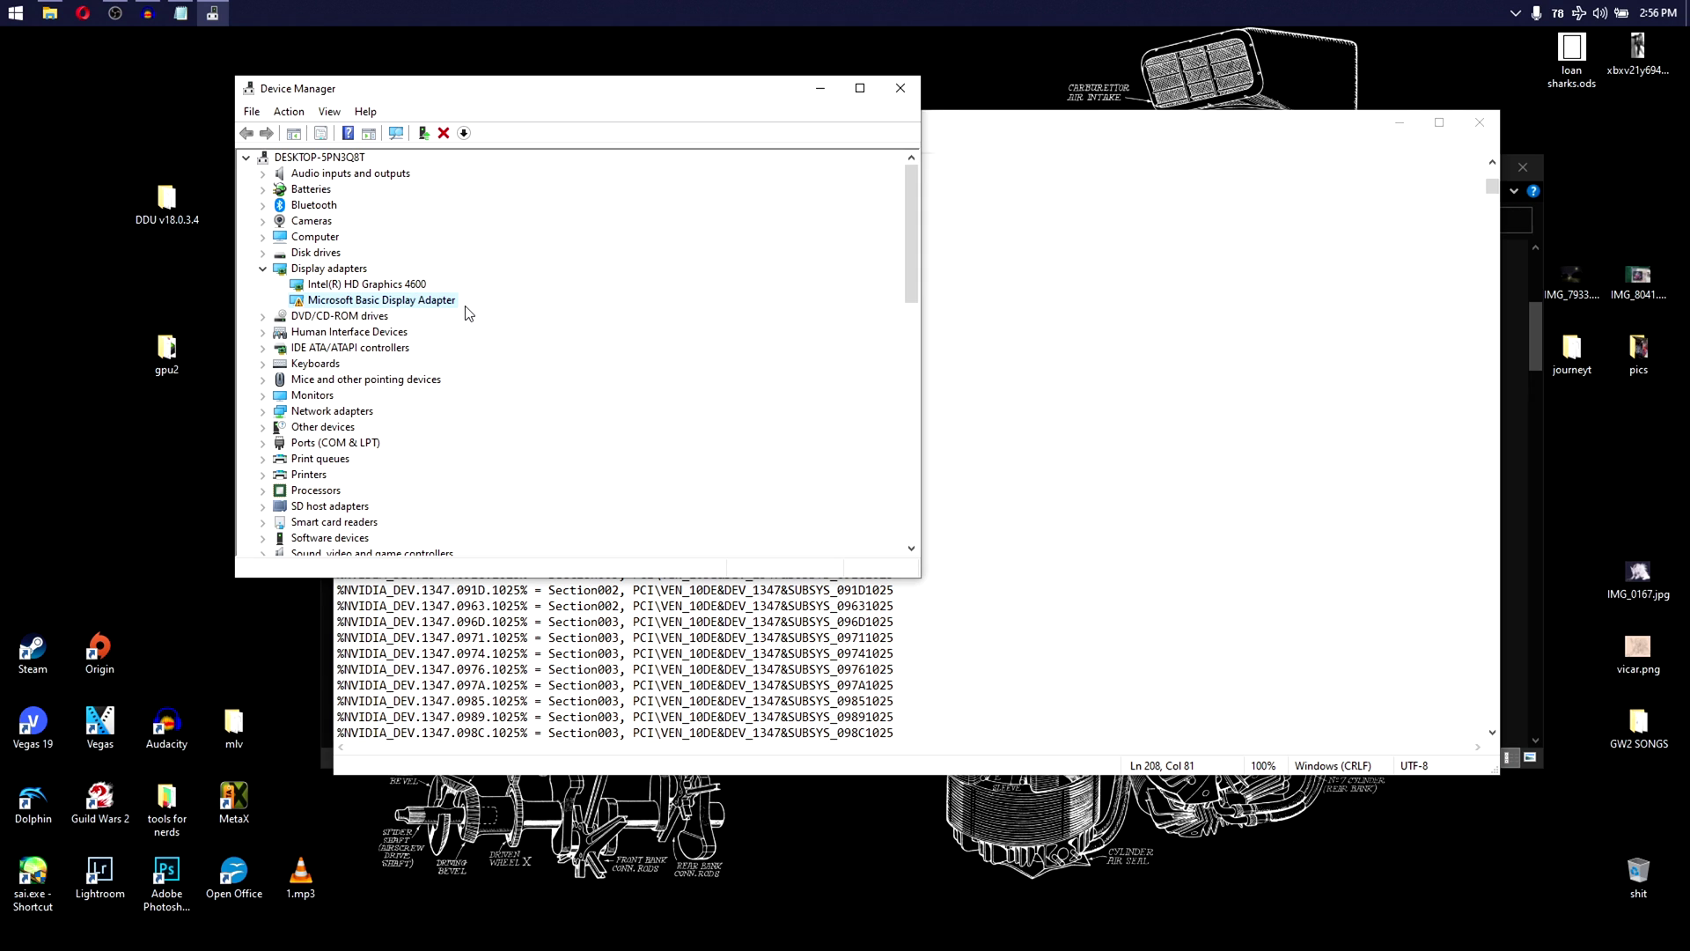
# Step: Show the Microsoft Basic Display Adapter's Hardware Ids, starting PCI\VEN_10DE&DEV_13D7&SUBSYS_15CD1028&REV_A1
pyautogui.rightClick(381, 303)
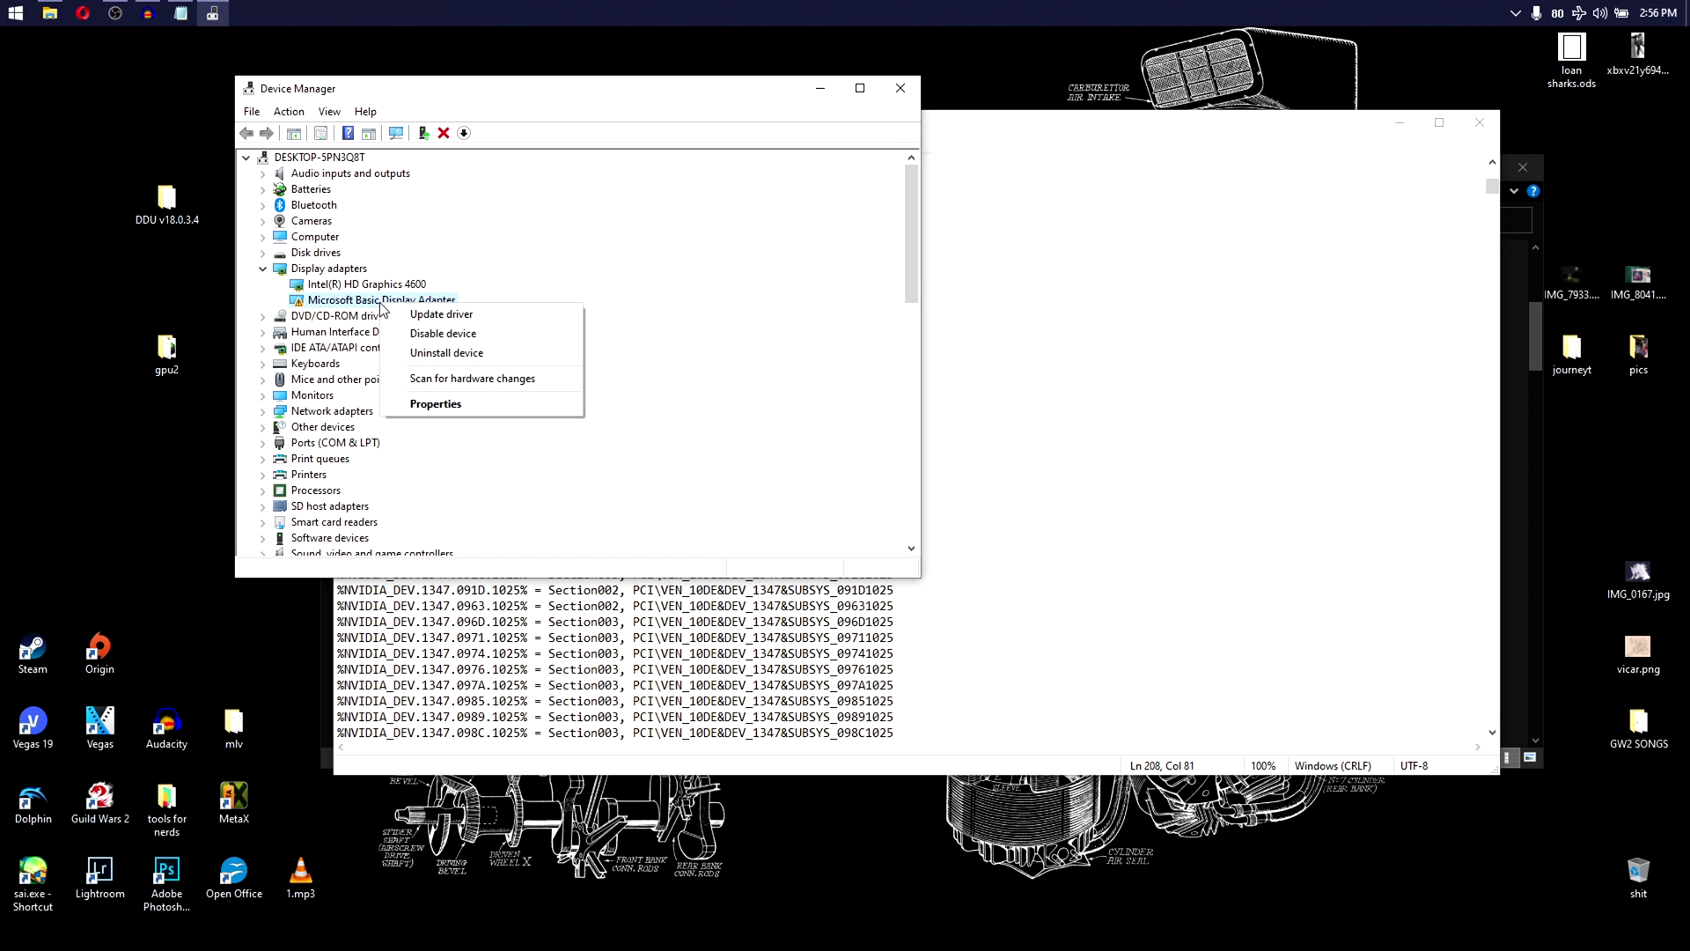
pyautogui.click(424, 405)
pyautogui.click(509, 170)
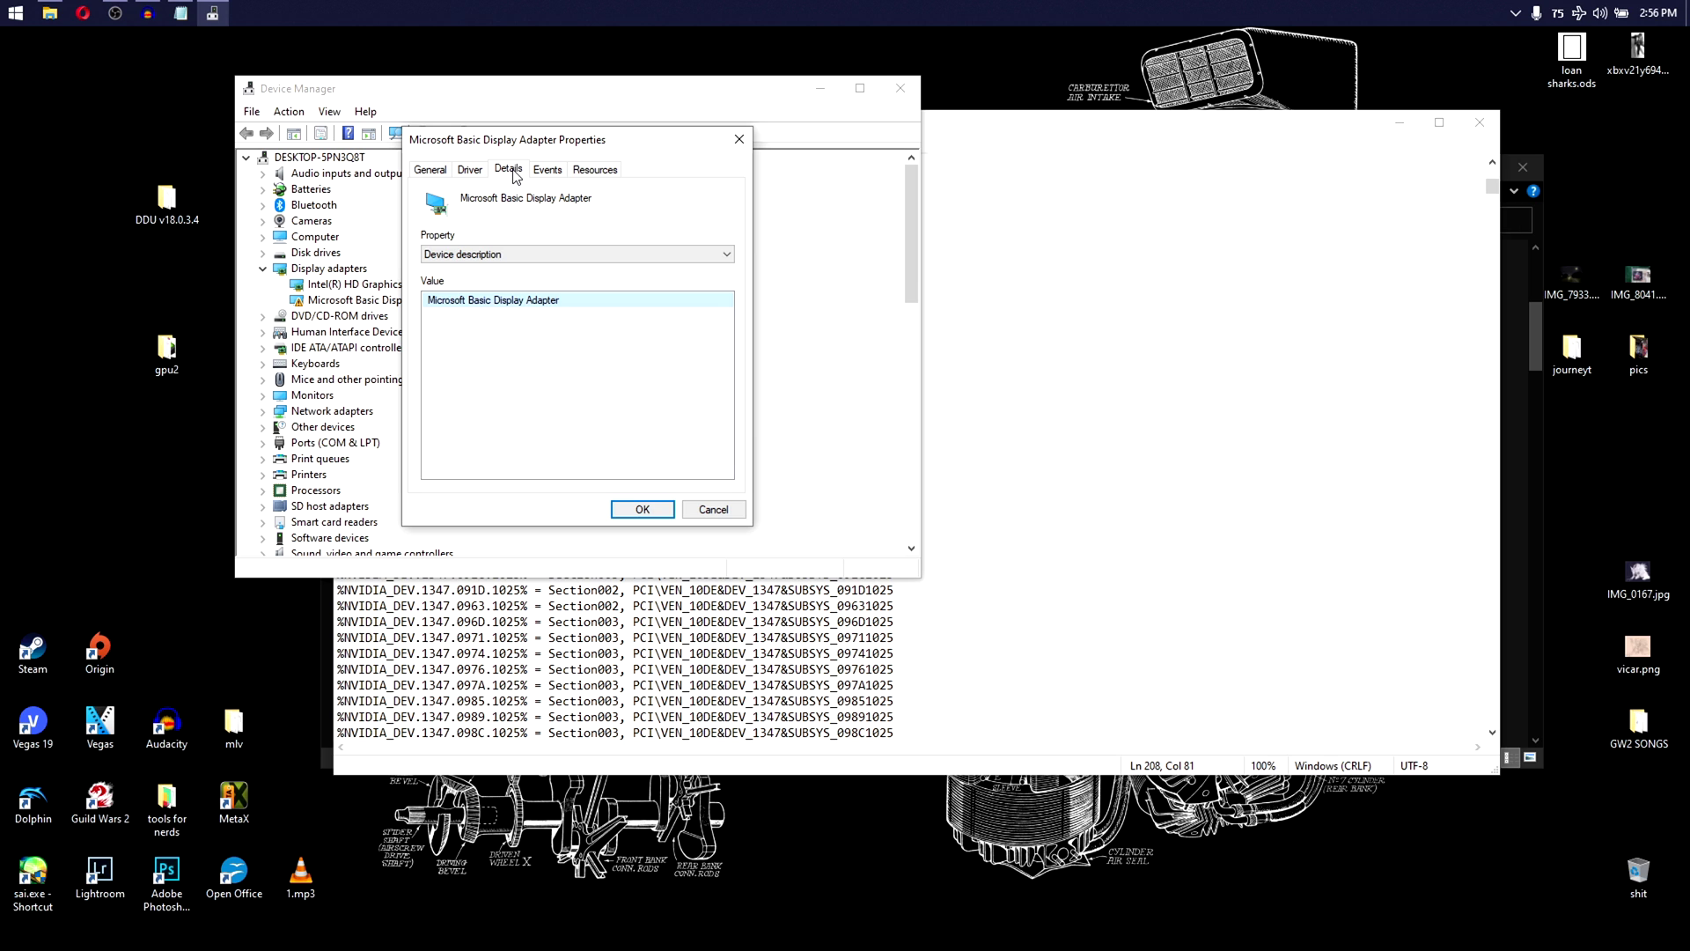
pyautogui.click(478, 256)
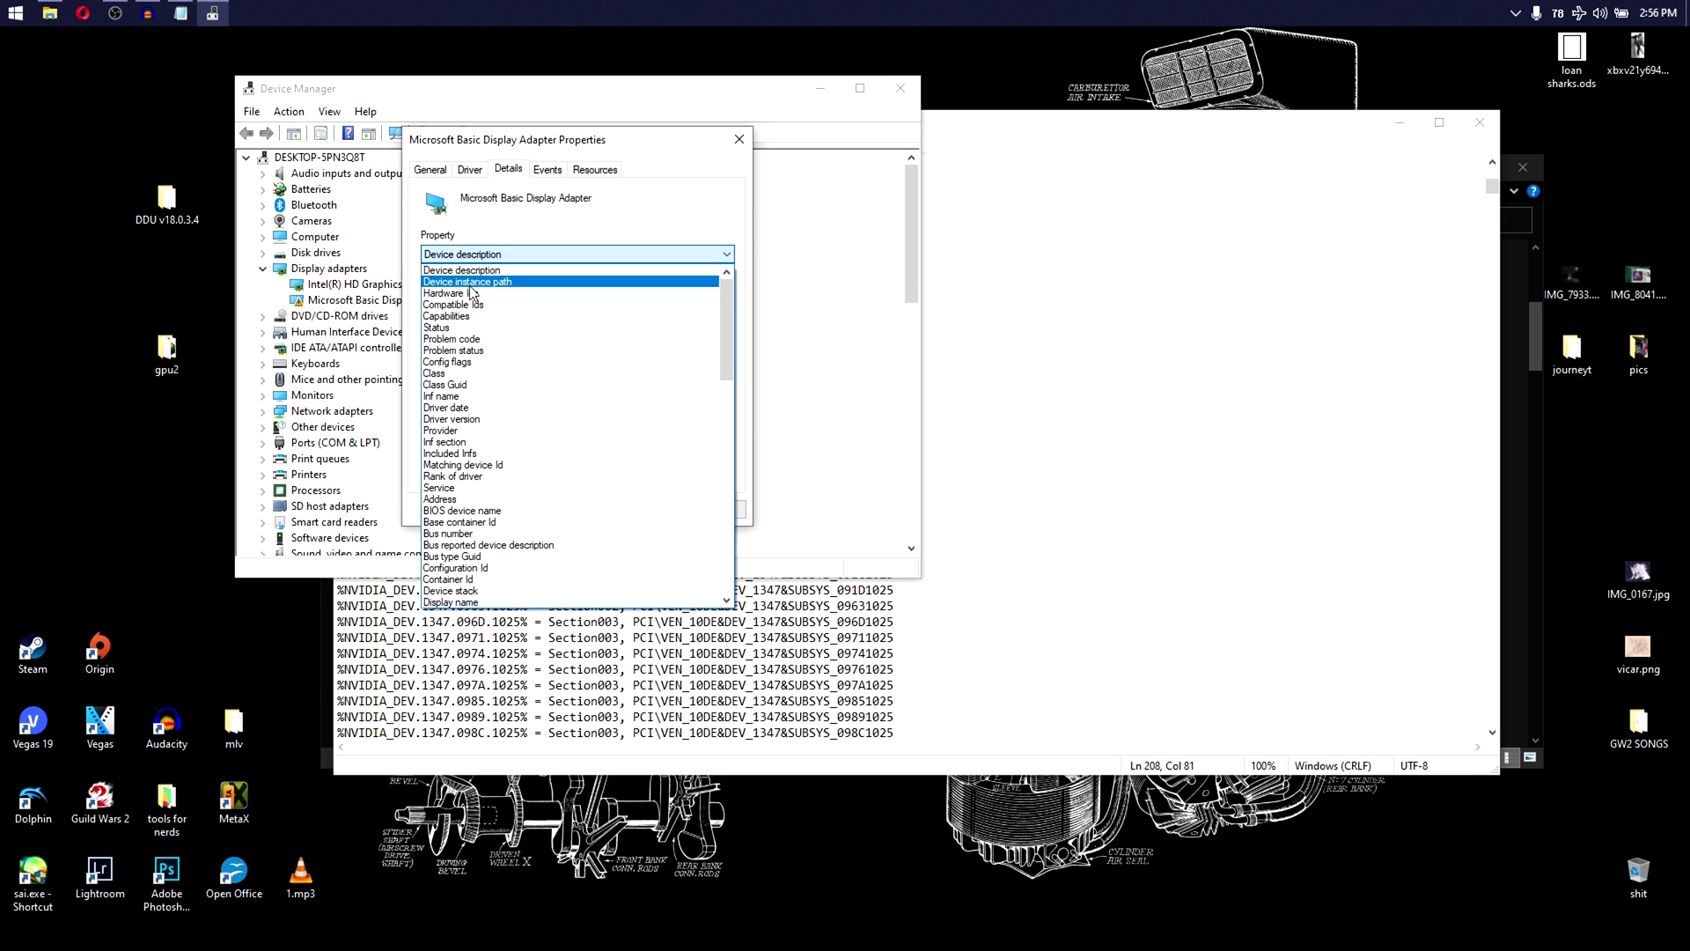
pyautogui.click(468, 294)
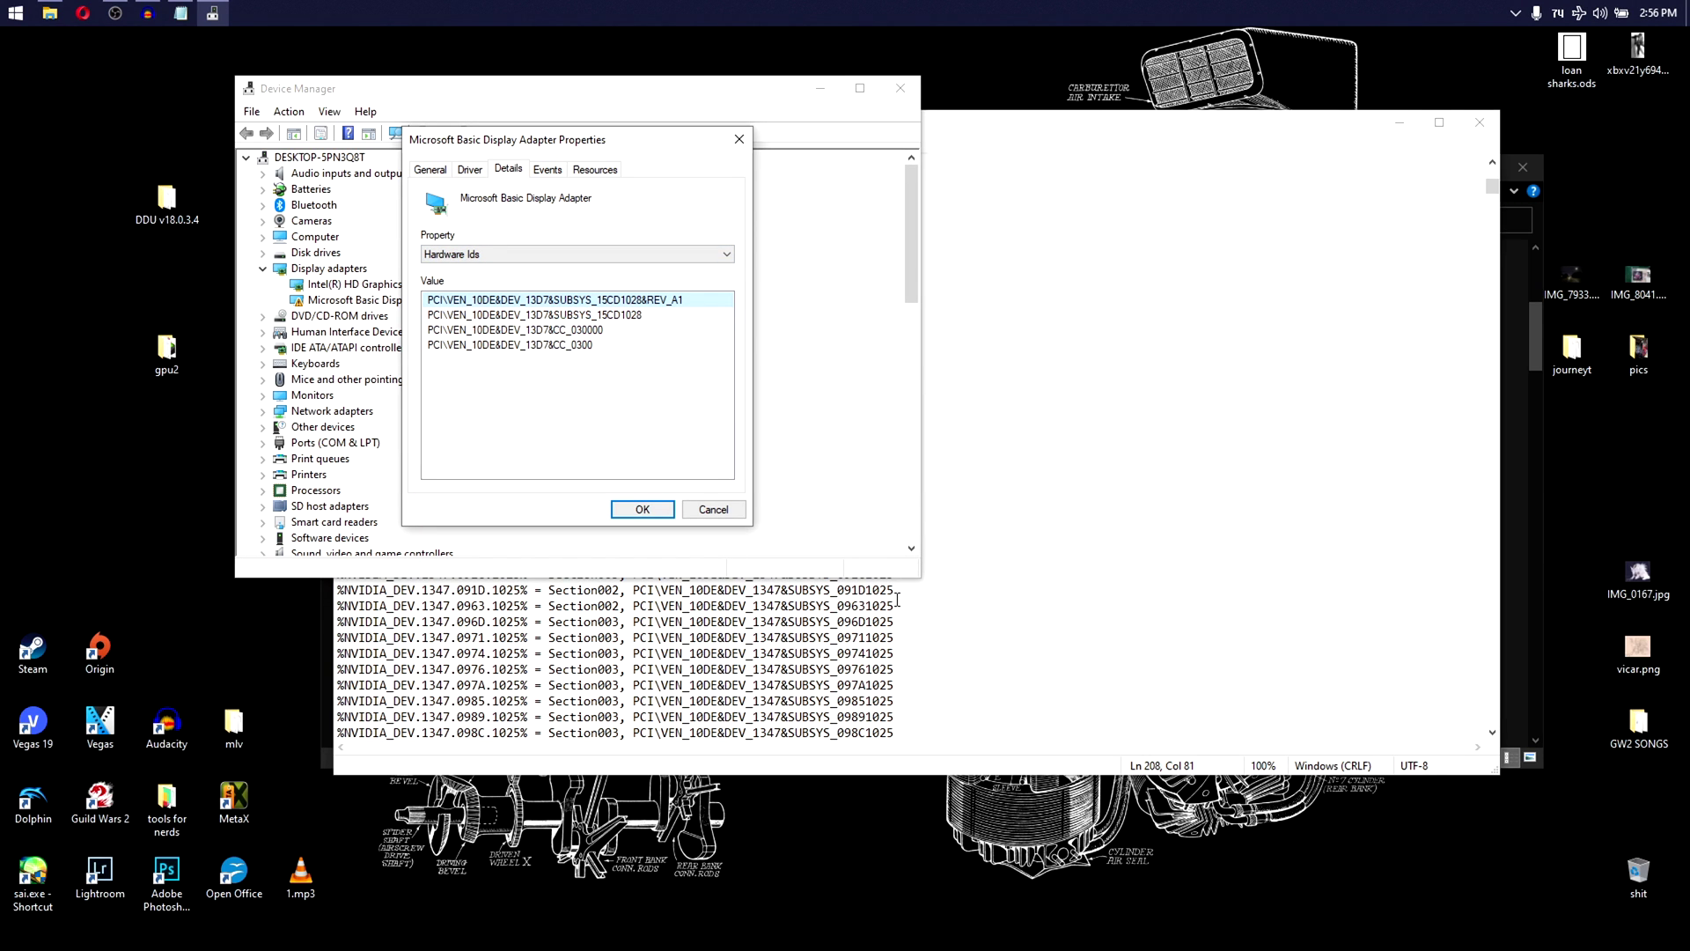
pyautogui.moveTo(842, 620); pyautogui.dragTo(555, 621)
pyautogui.click(515, 364)
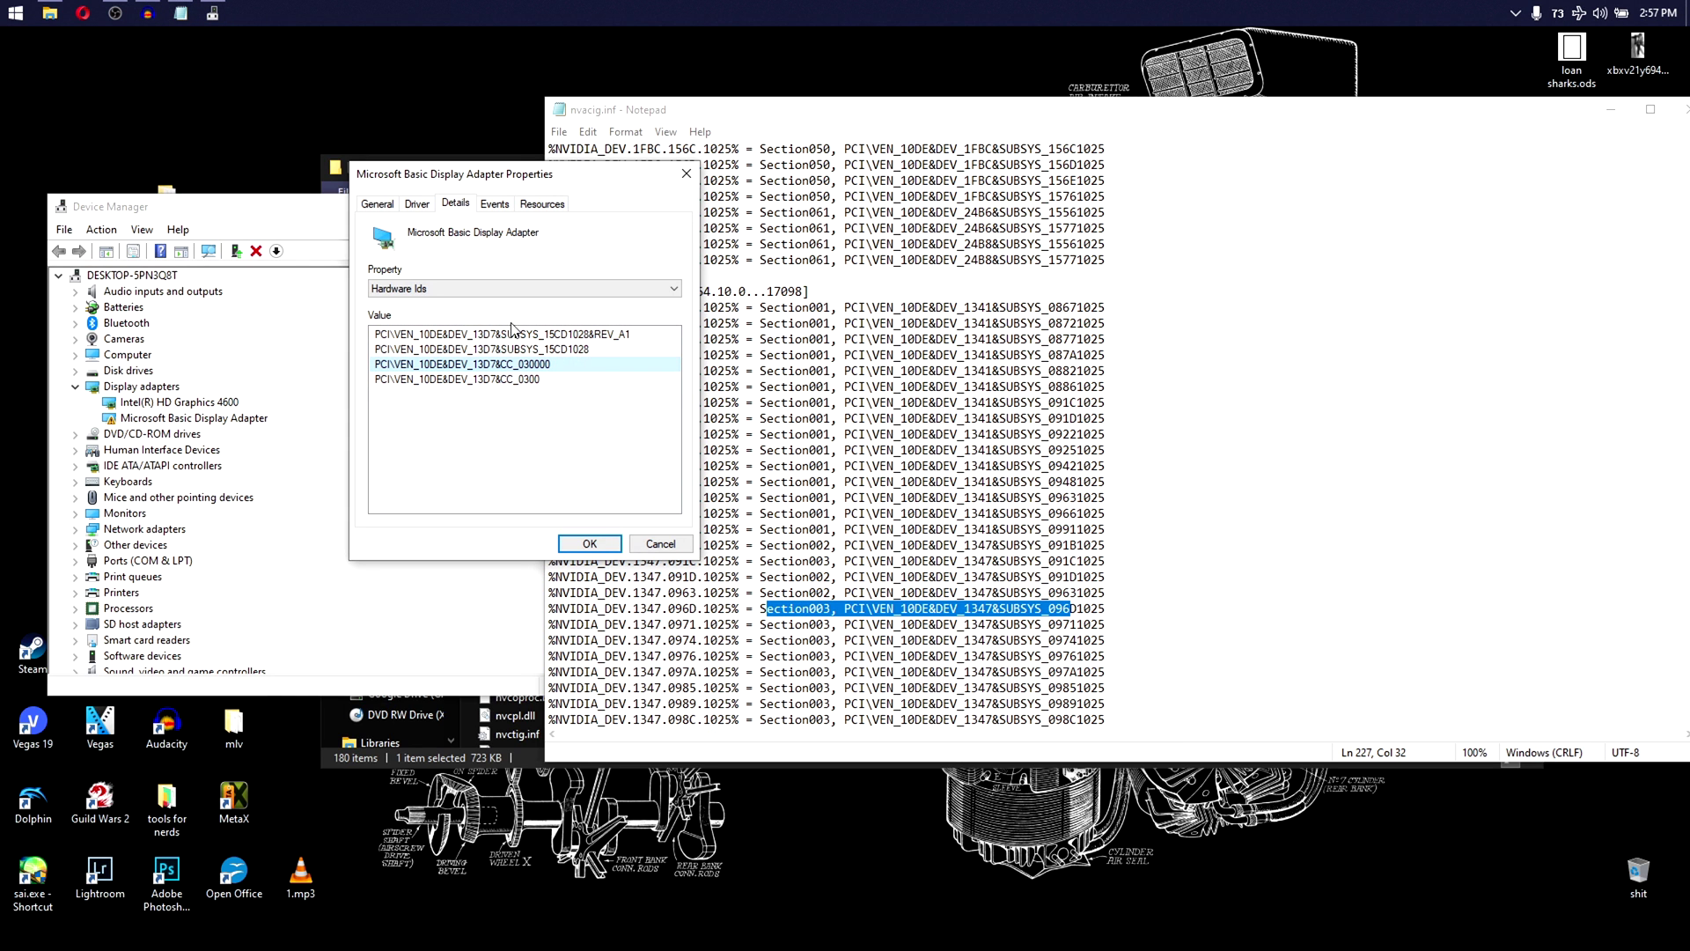
pyautogui.click(512, 334)
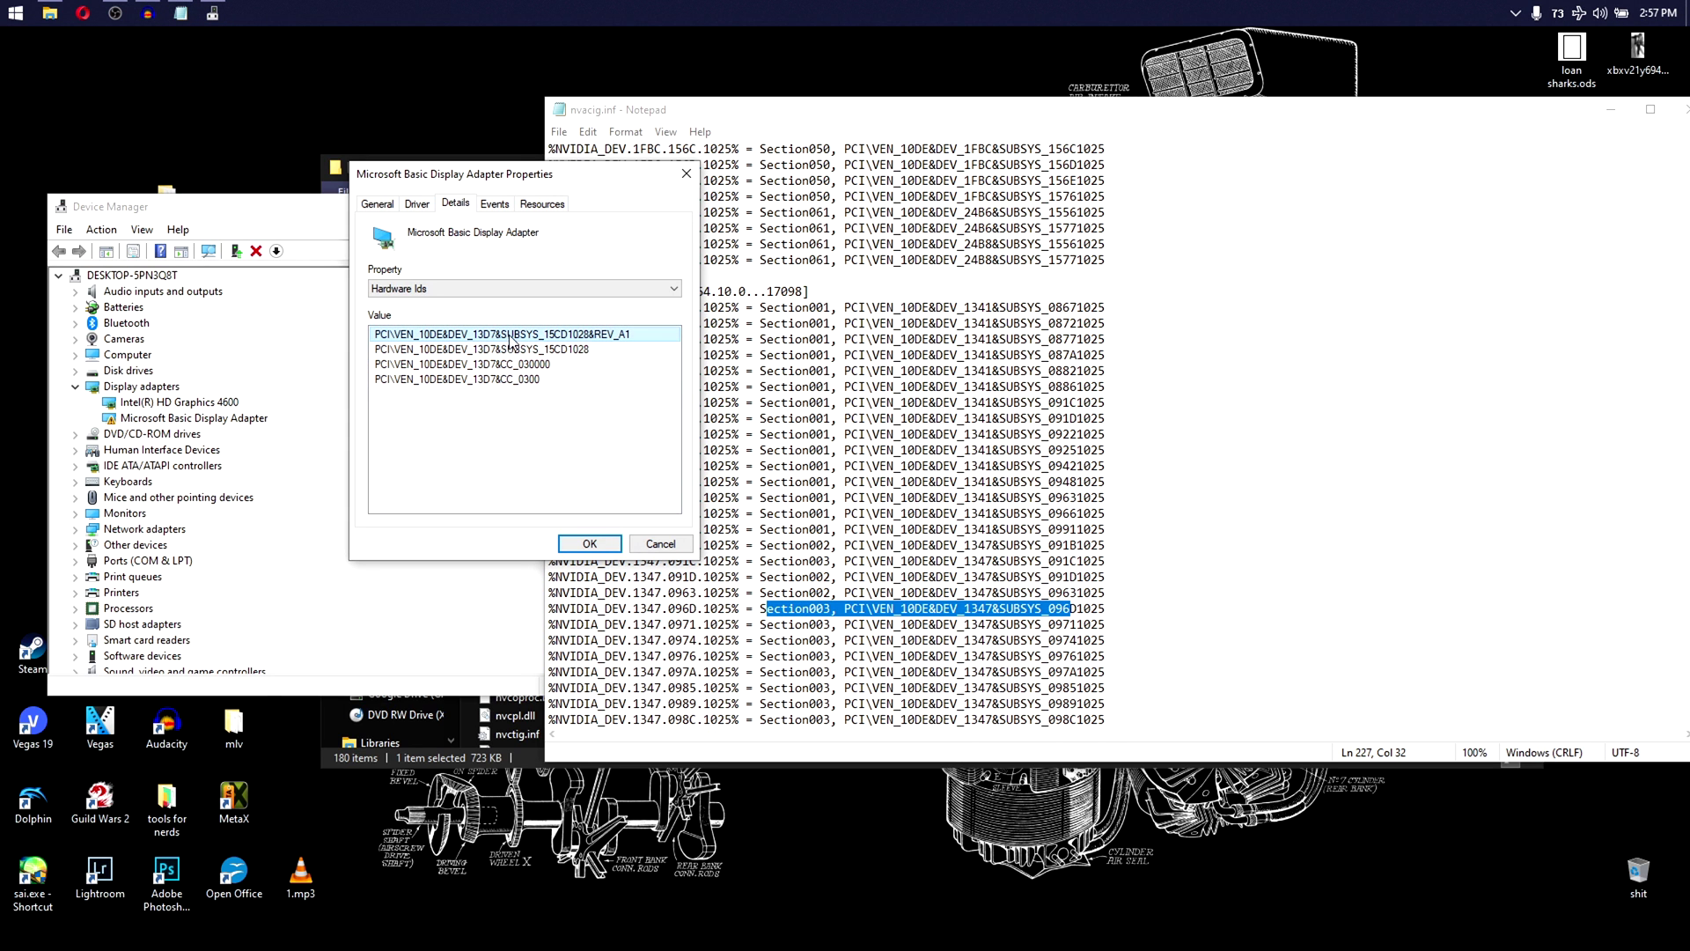
# Step: Copy the adapter's second hardware ID, PCI\VEN_10DE&DEV_13D7&SUBSYS_15CD1028, from the Properties dialog
pyautogui.click(585, 350)
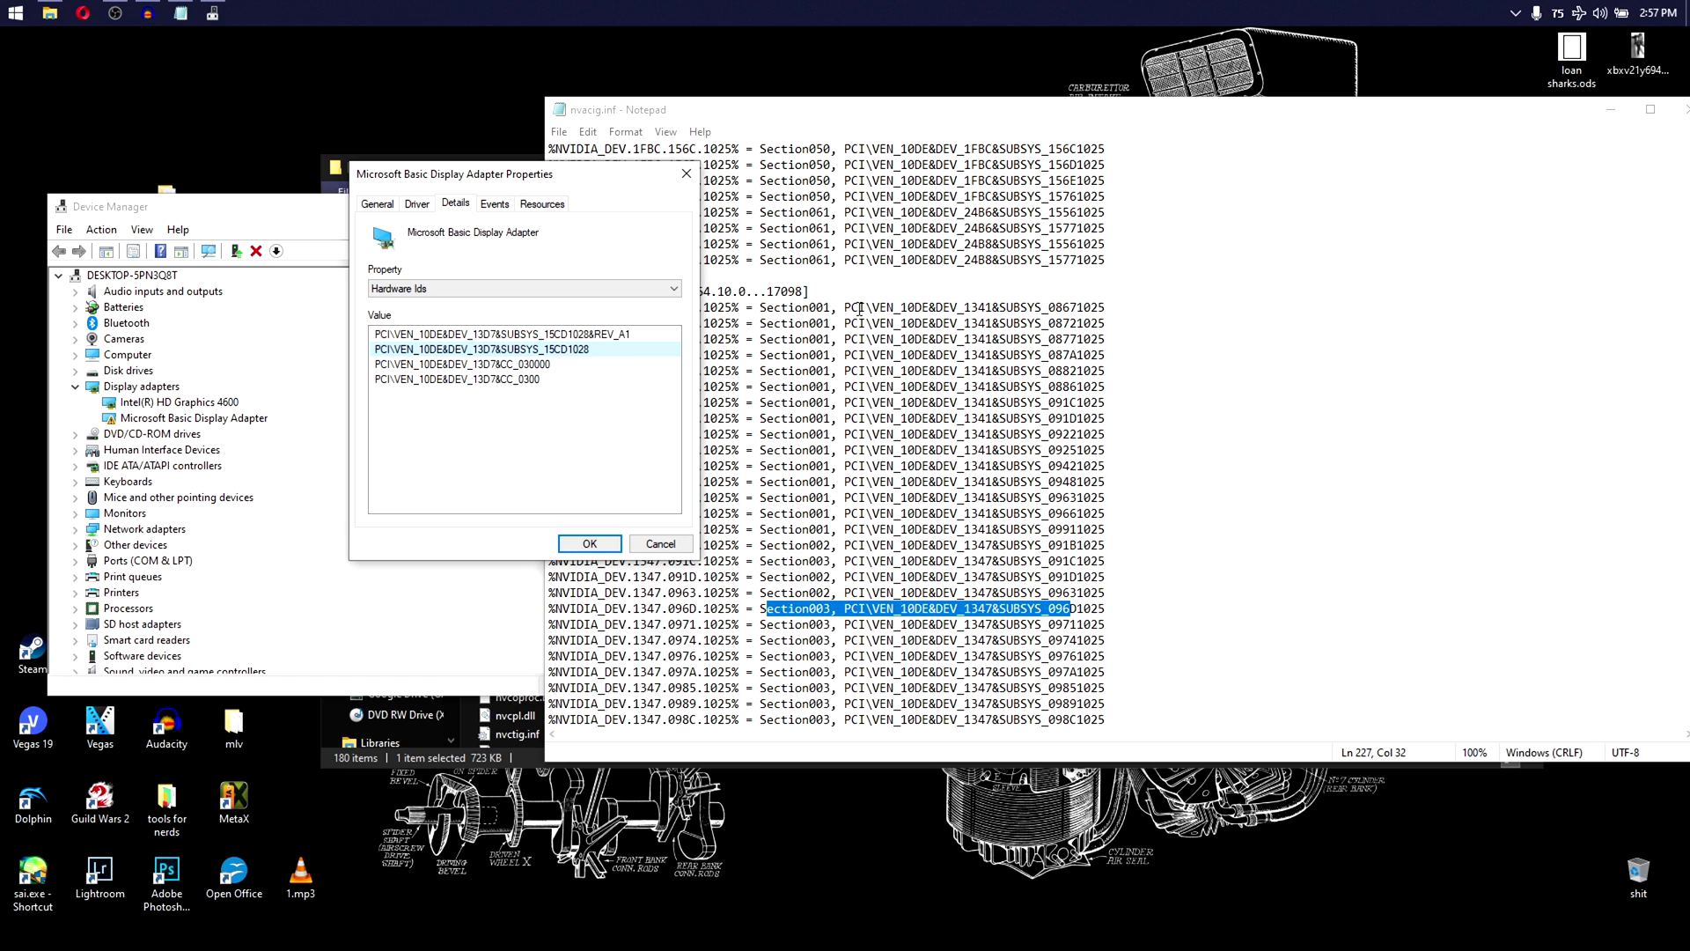
pyautogui.moveTo(844, 307); pyautogui.dragTo(1114, 307)
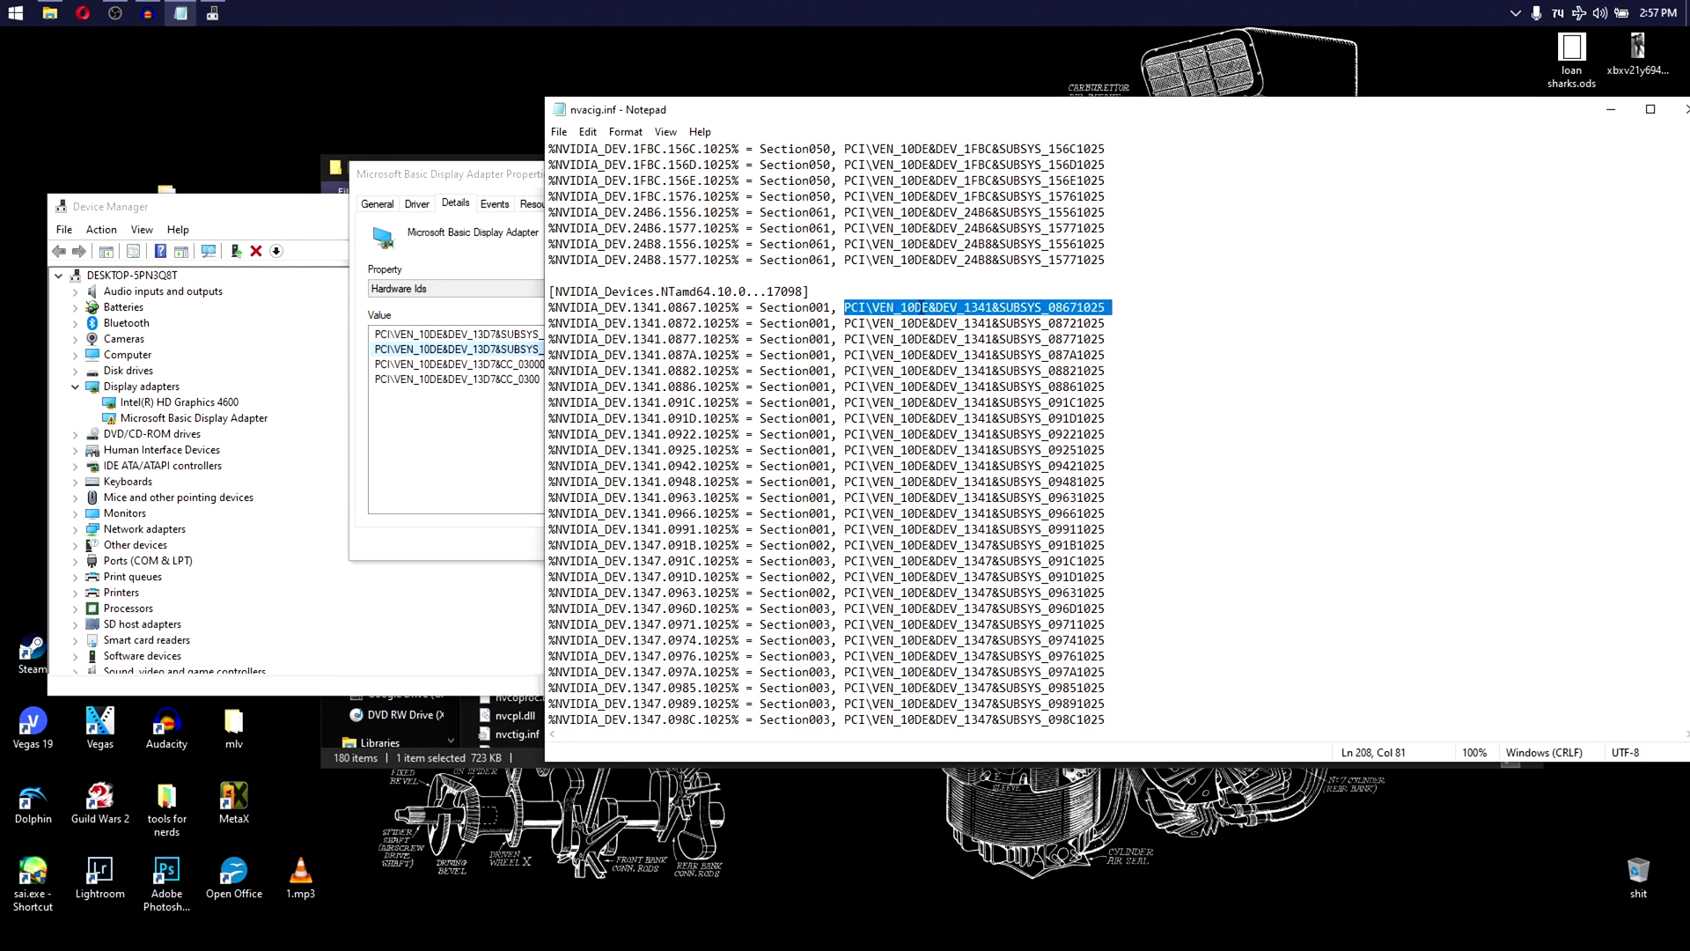
pyautogui.click(874, 305)
pyautogui.click(951, 307)
pyautogui.click(461, 183)
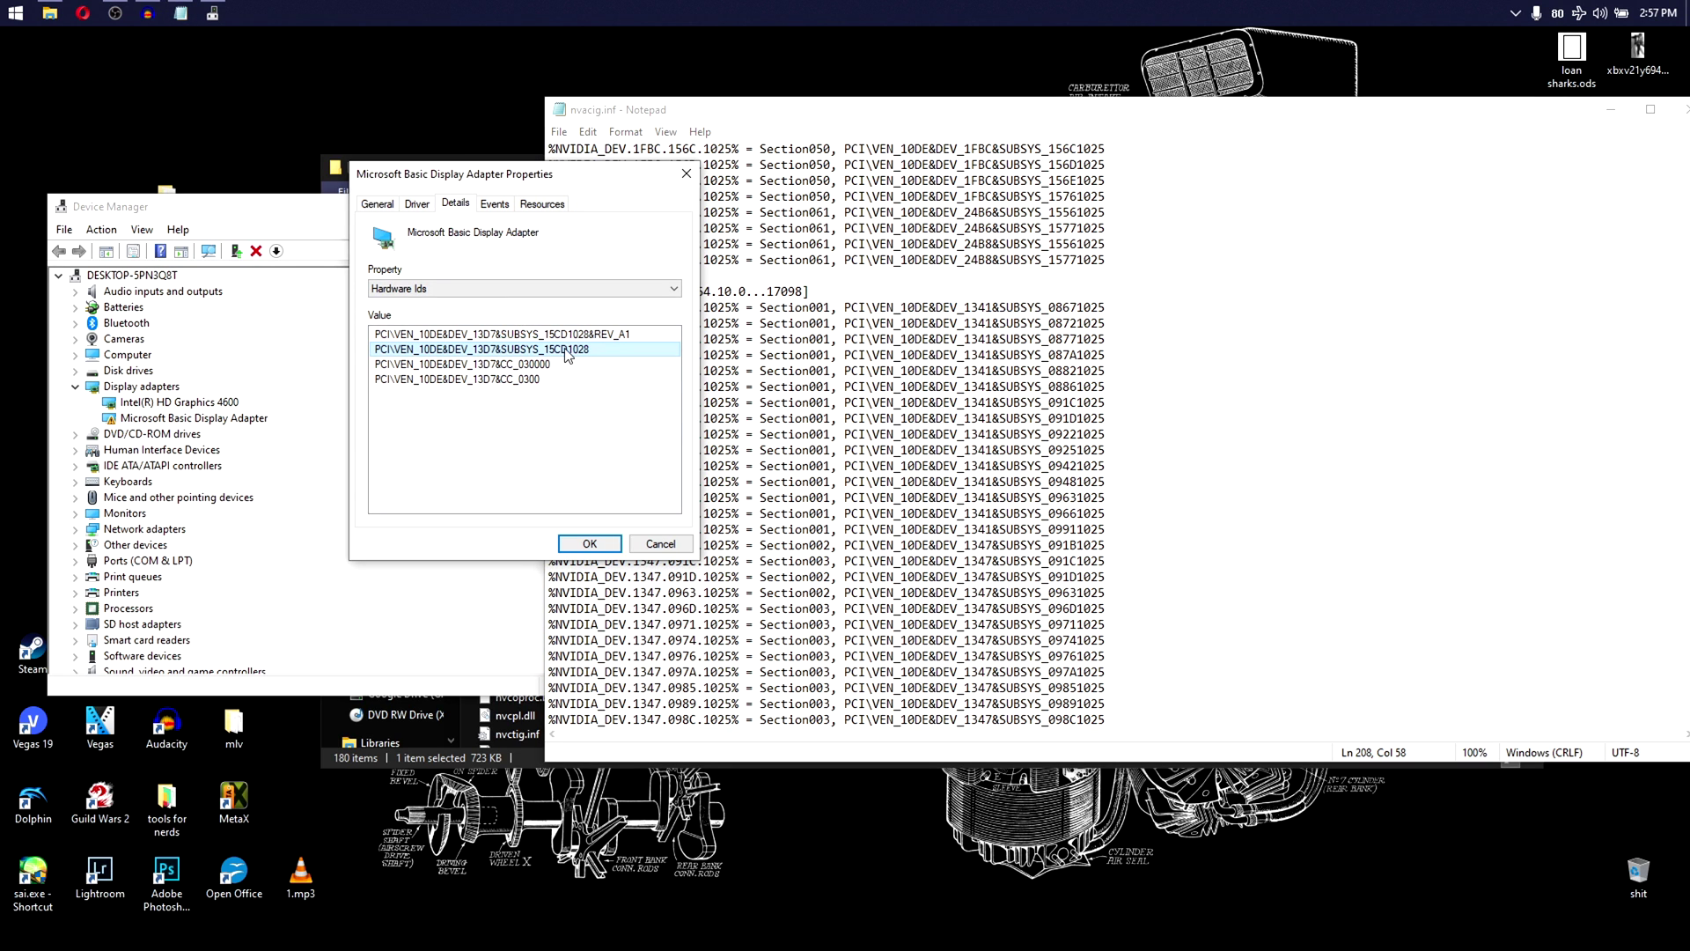
pyautogui.rightClick(484, 350)
pyautogui.click(485, 361)
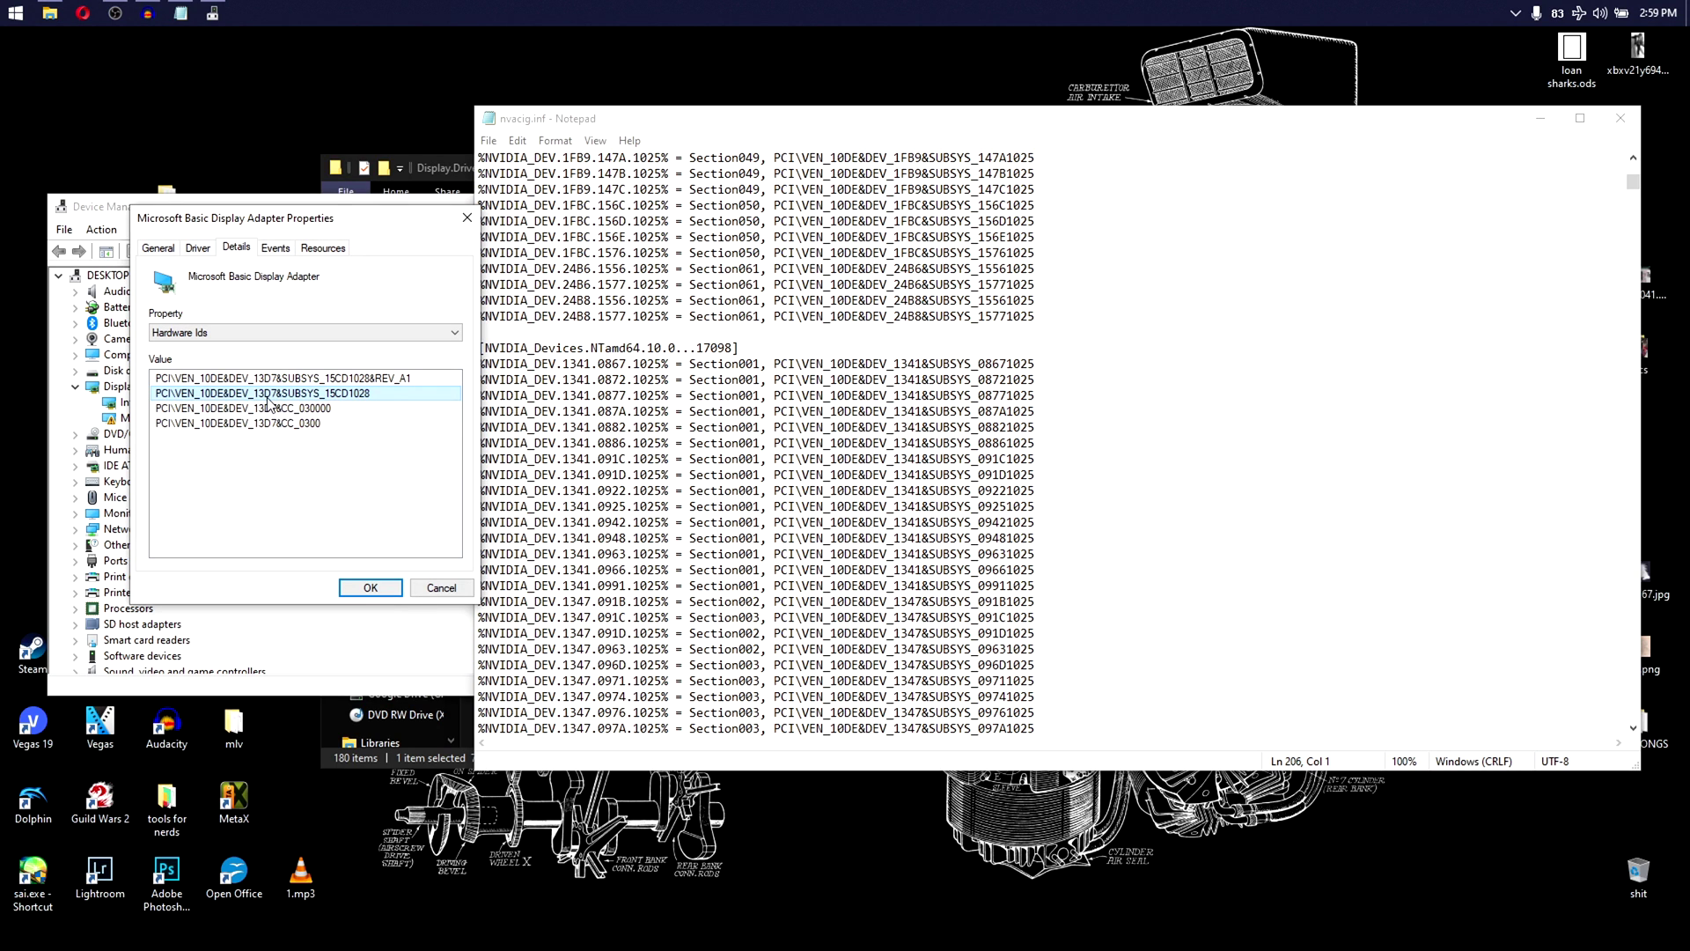
# Step: Search nvacig.inf for 13d7, up and down, until reaching the %NVIDIA_DEV.13D7 device entries
pyautogui.moveTo(674, 118); pyautogui.dragTo(695, 115)
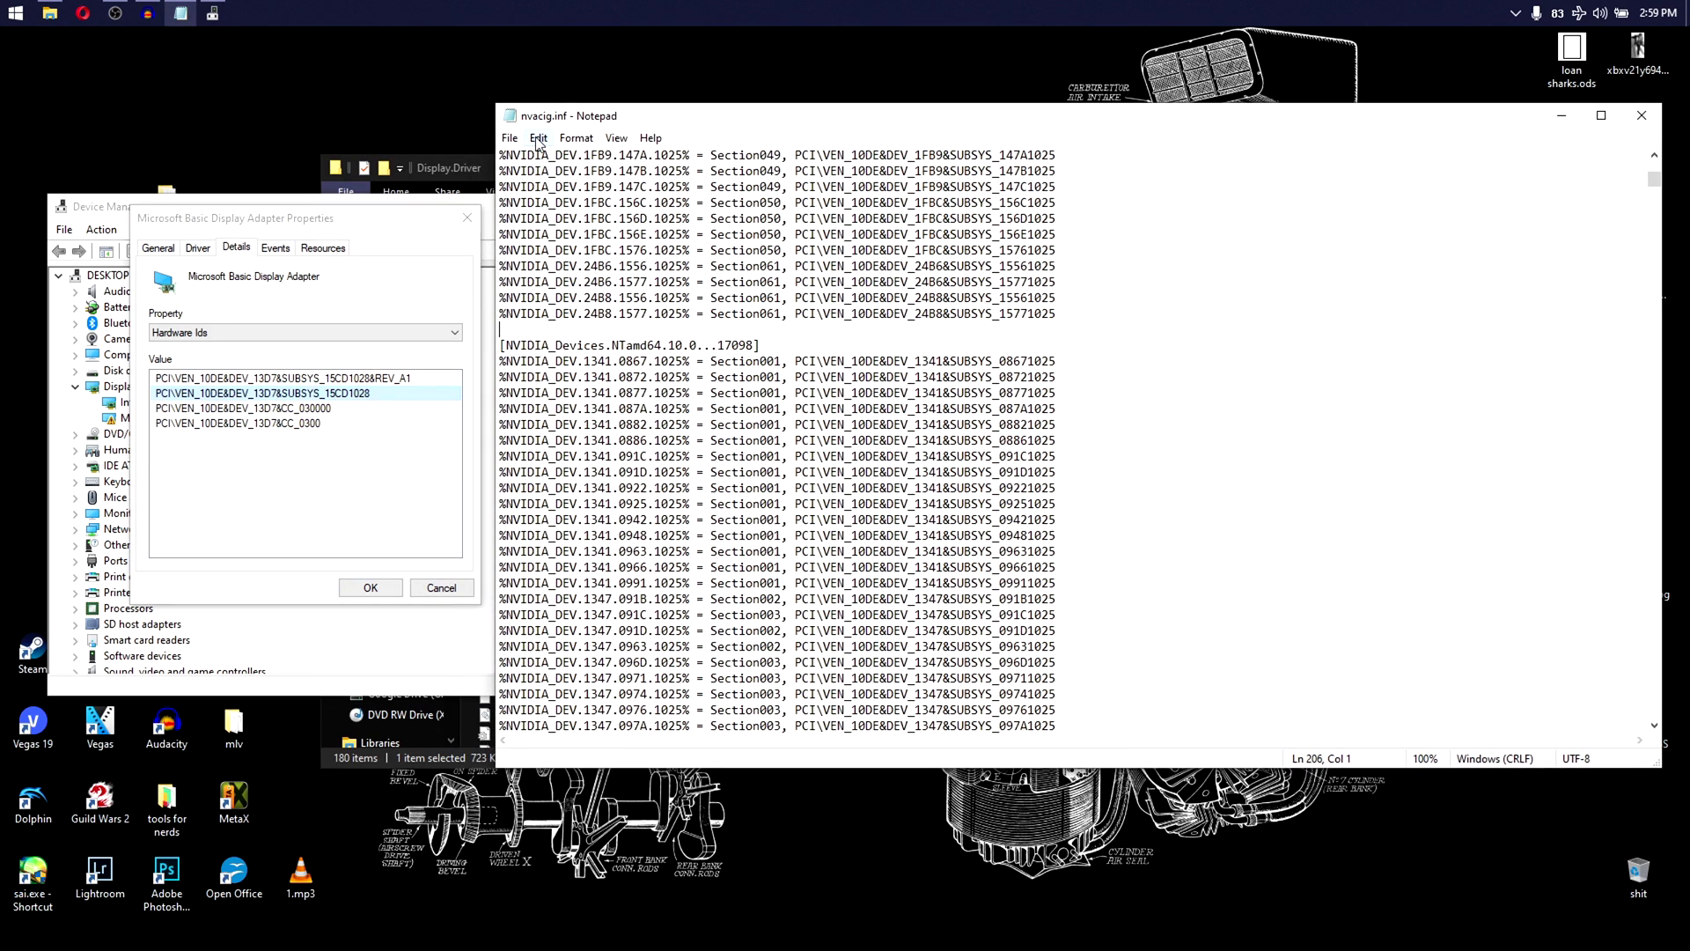
pyautogui.click(538, 139)
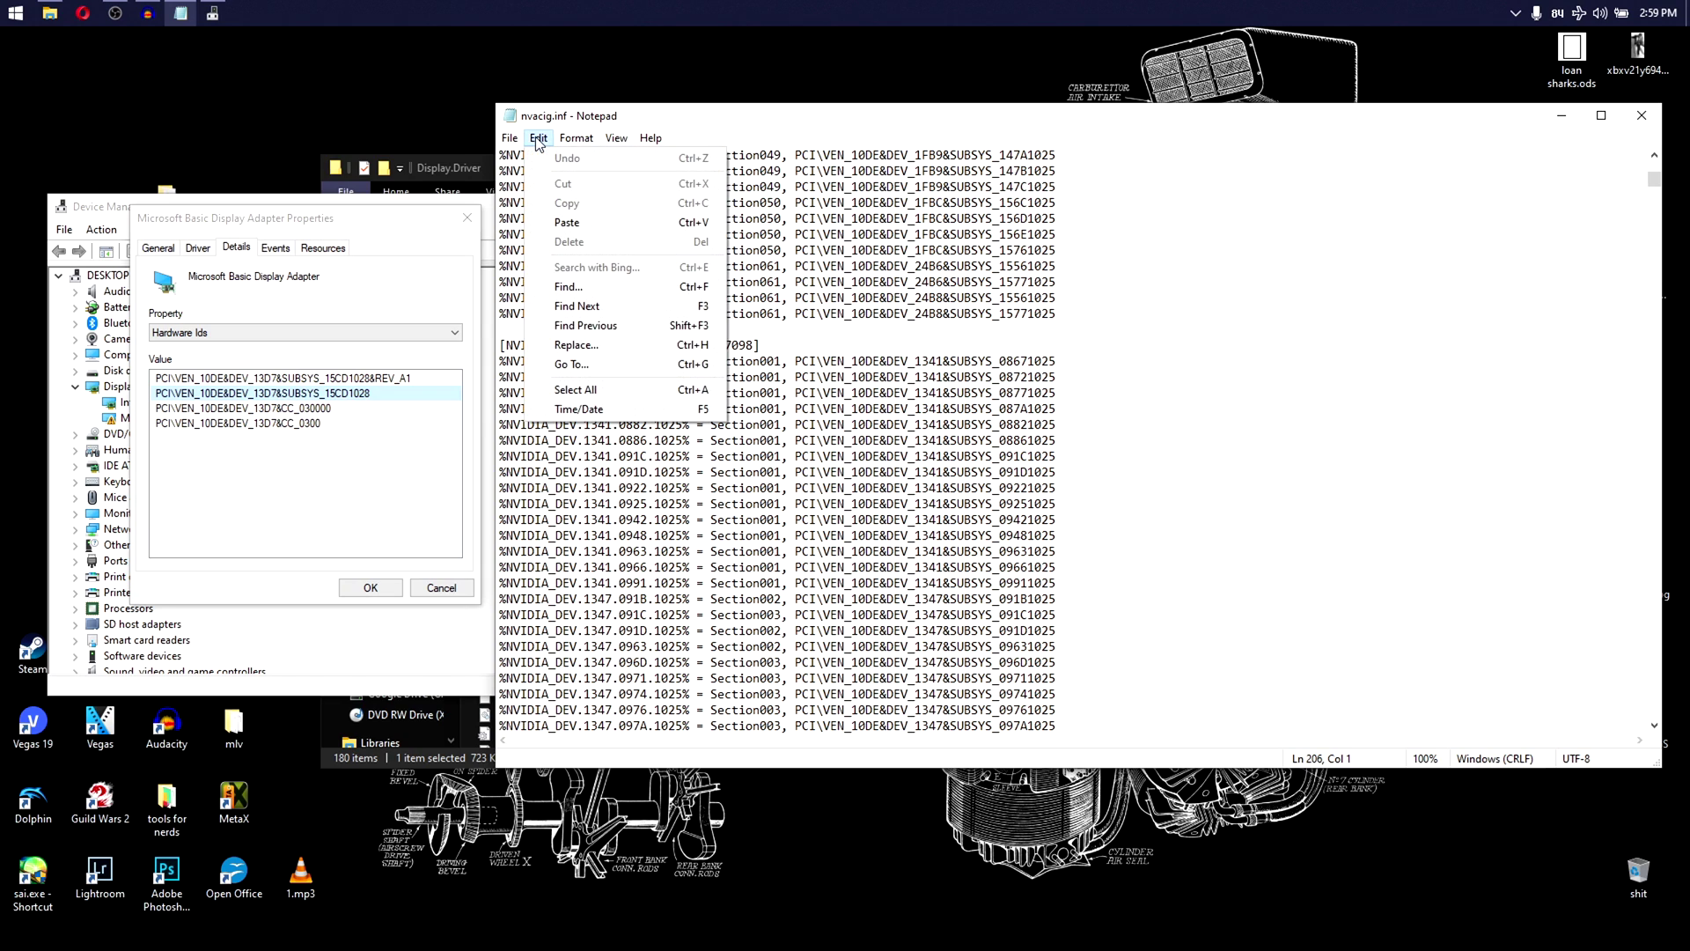
pyautogui.click(567, 286)
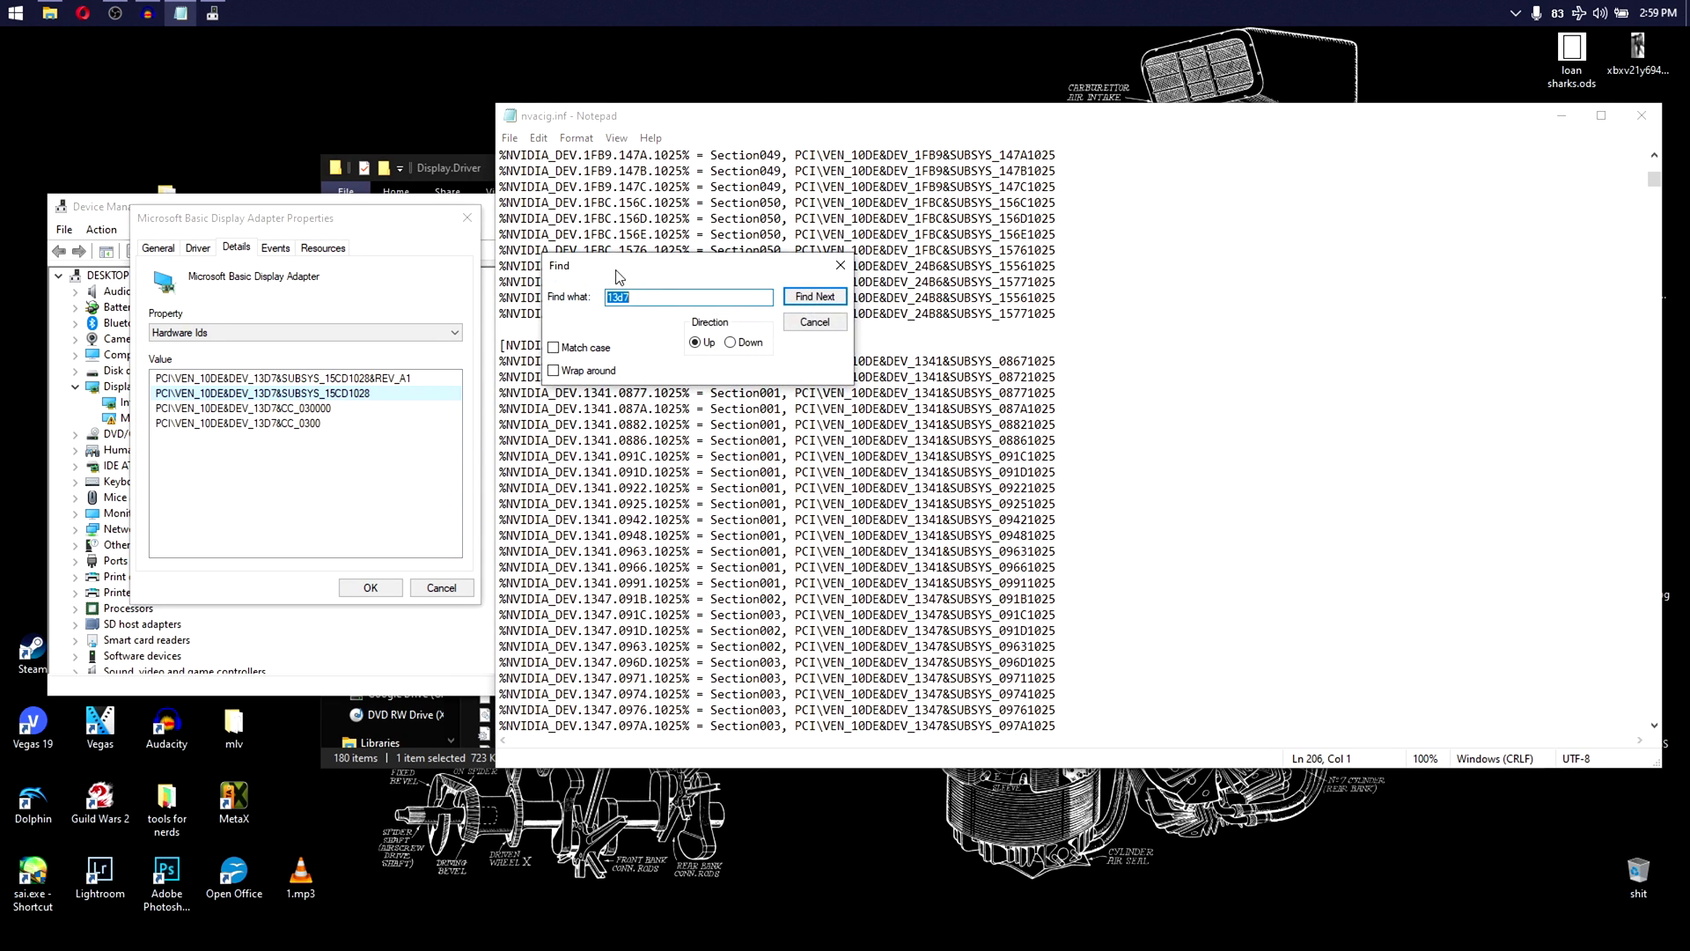
pyautogui.click(642, 297)
pyautogui.click(811, 300)
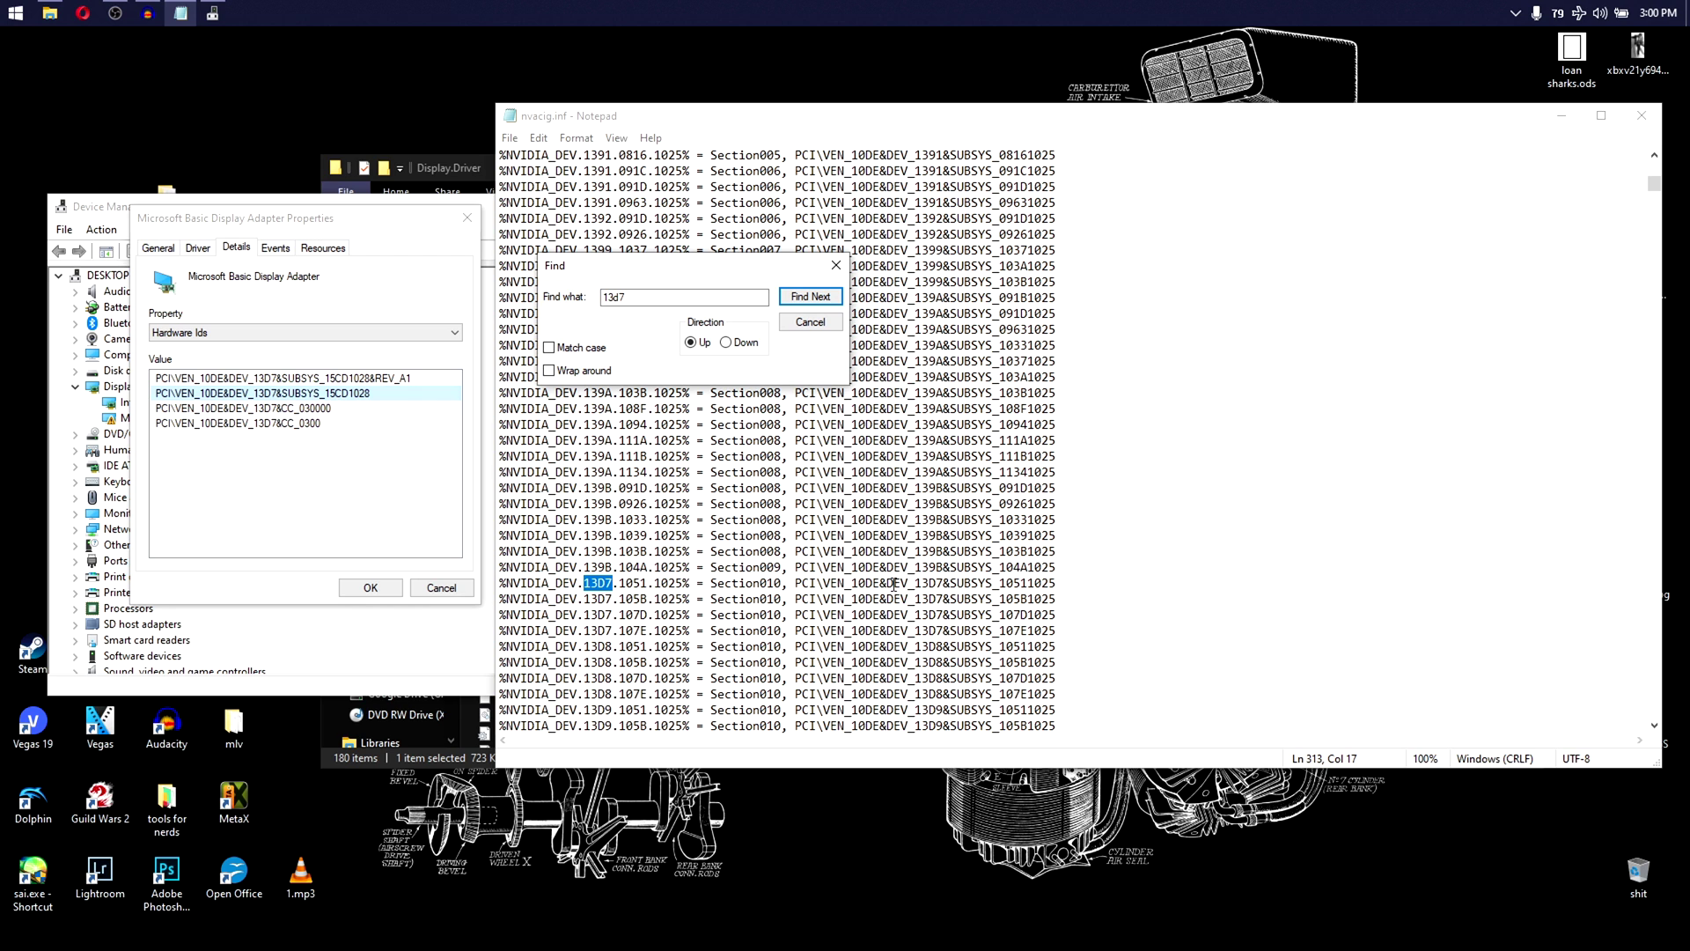
pyautogui.hotkey('alt', 'd')
pyautogui.press('Return')
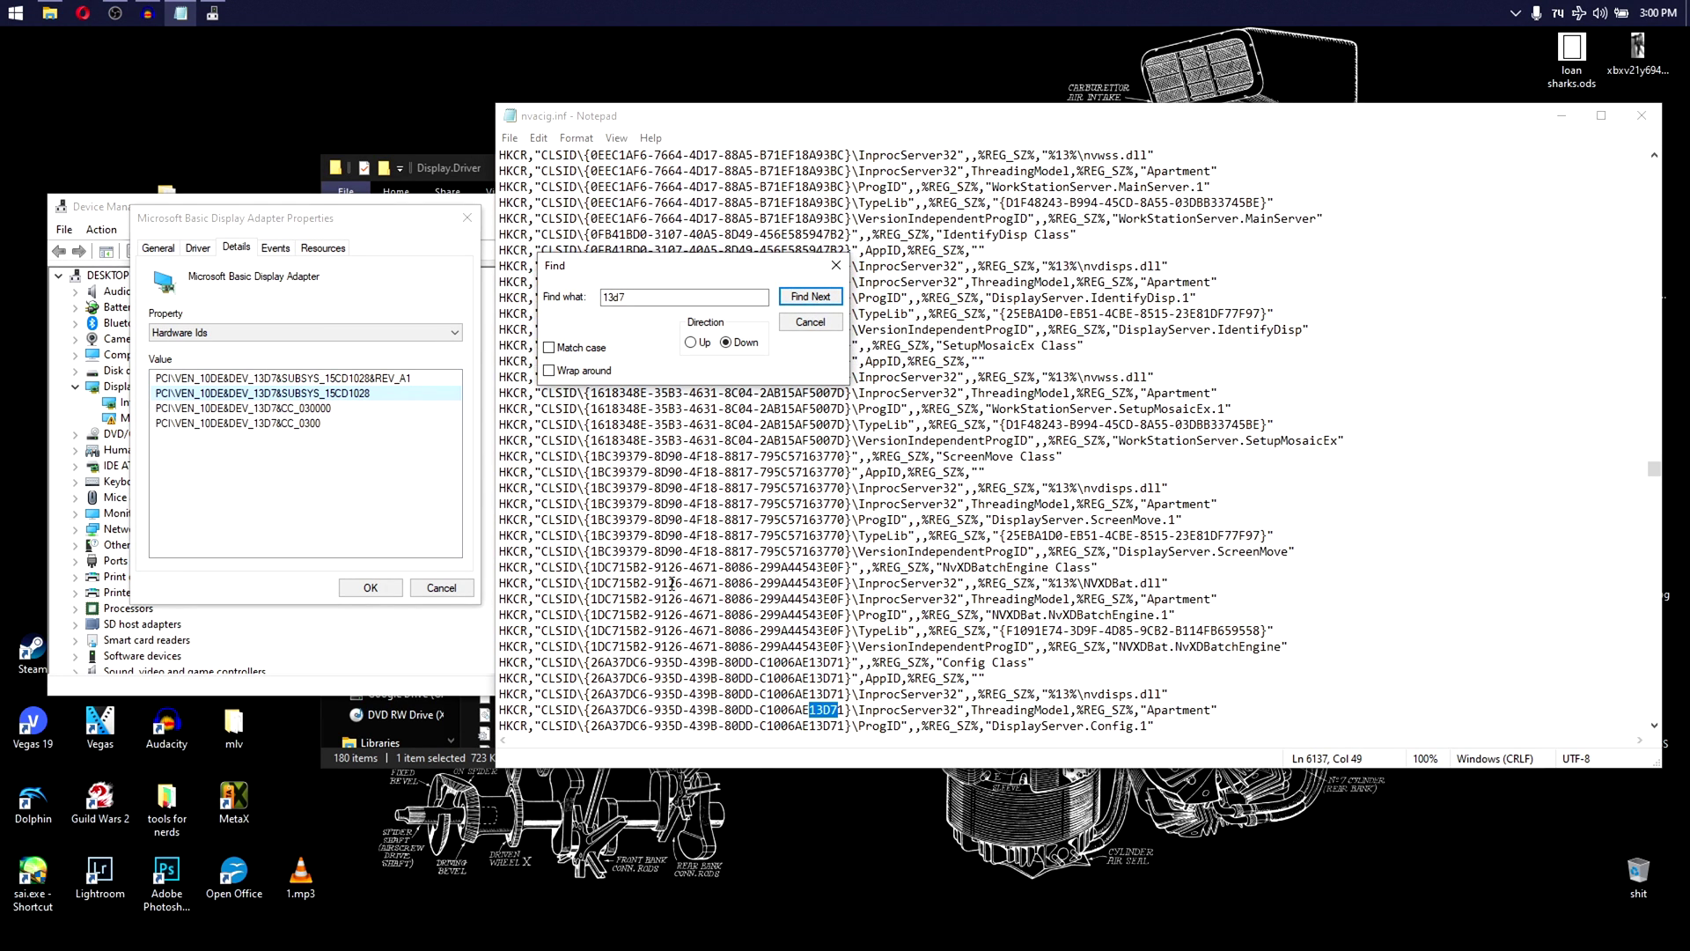
pyautogui.scroll(-2, 874, 619)
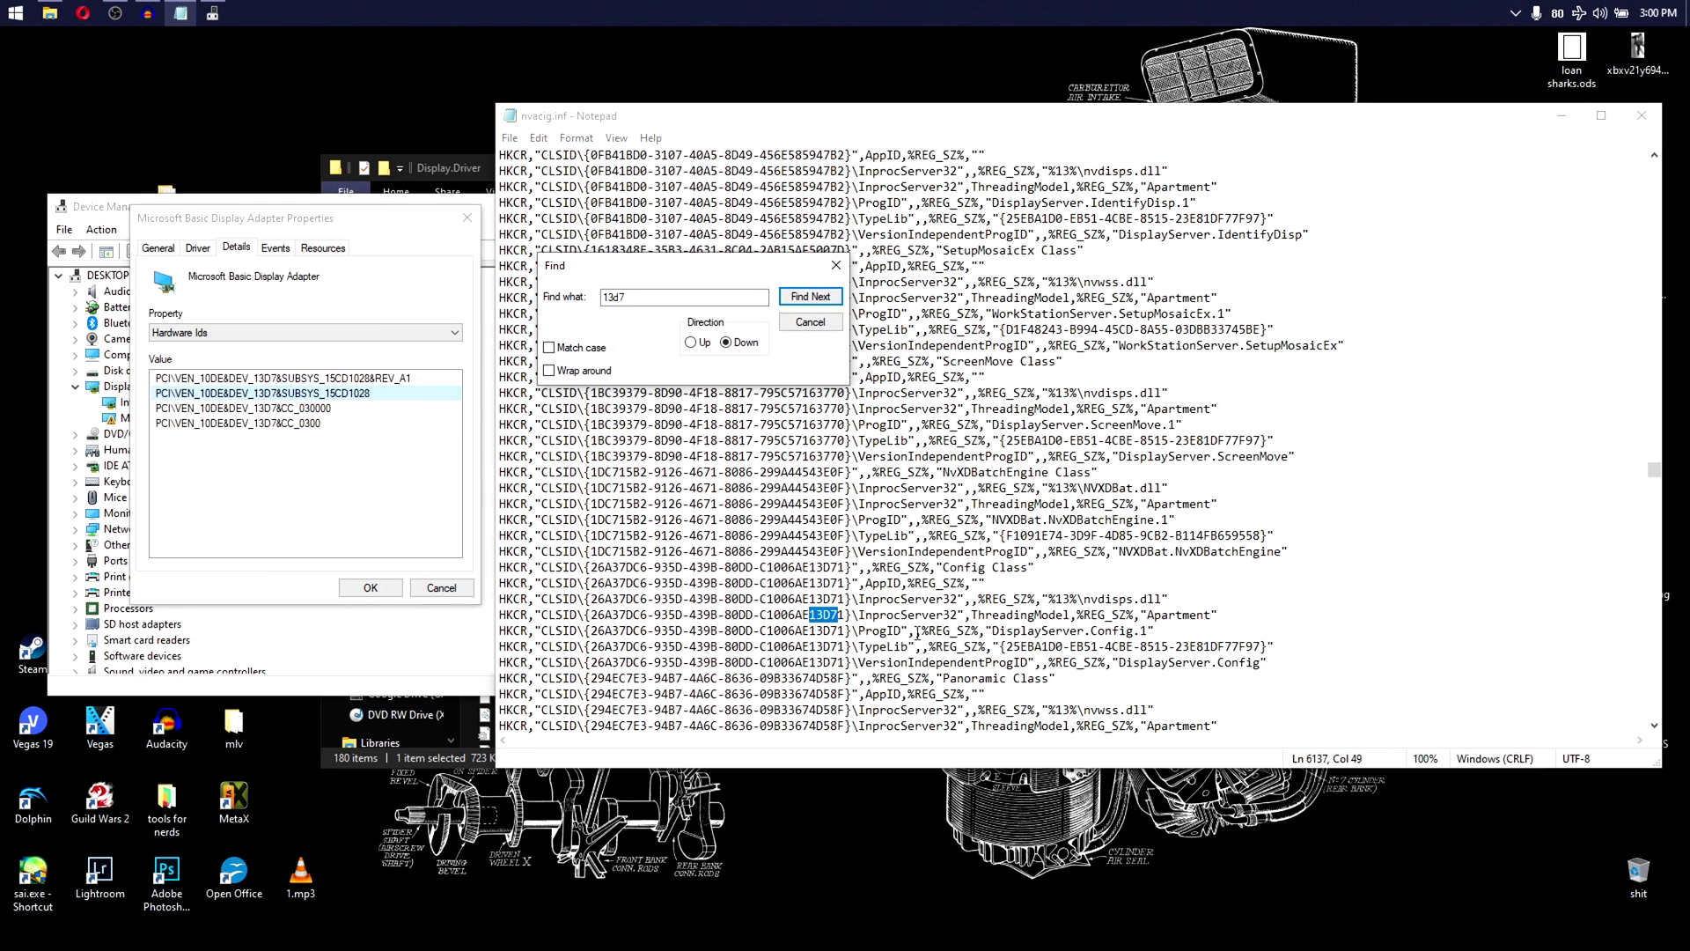
pyautogui.click(690, 343)
pyautogui.click(806, 299)
pyautogui.click(807, 299)
pyautogui.click(806, 299)
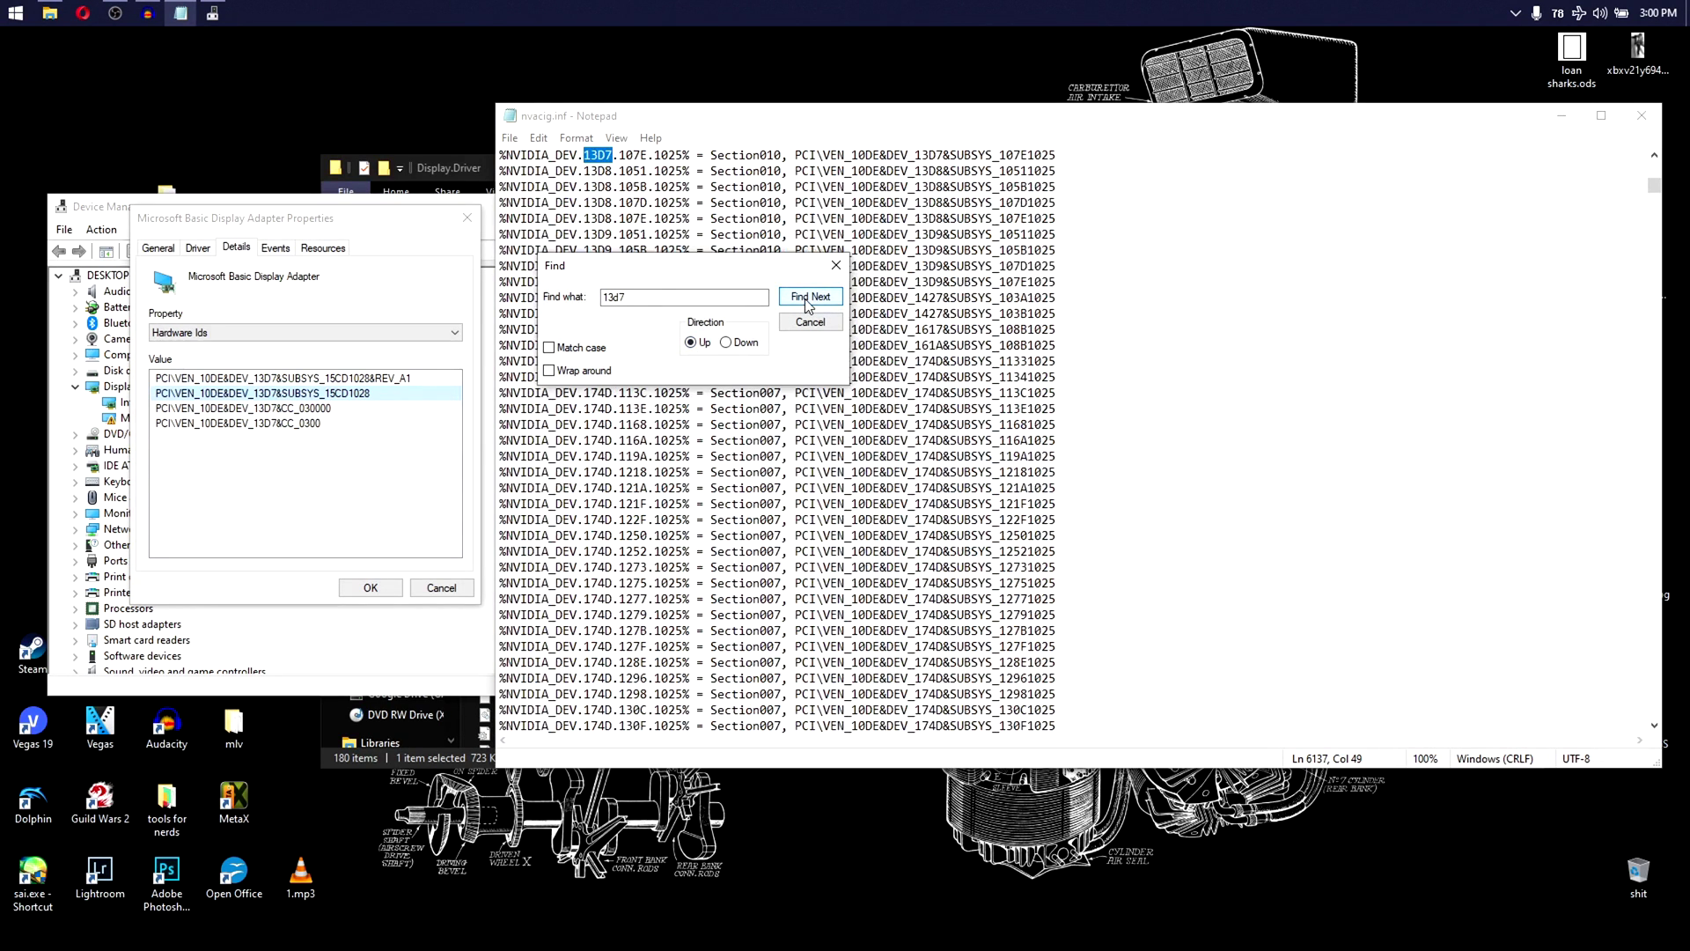
pyautogui.click(806, 299)
pyautogui.click(806, 299)
pyautogui.click(806, 300)
pyautogui.click(806, 299)
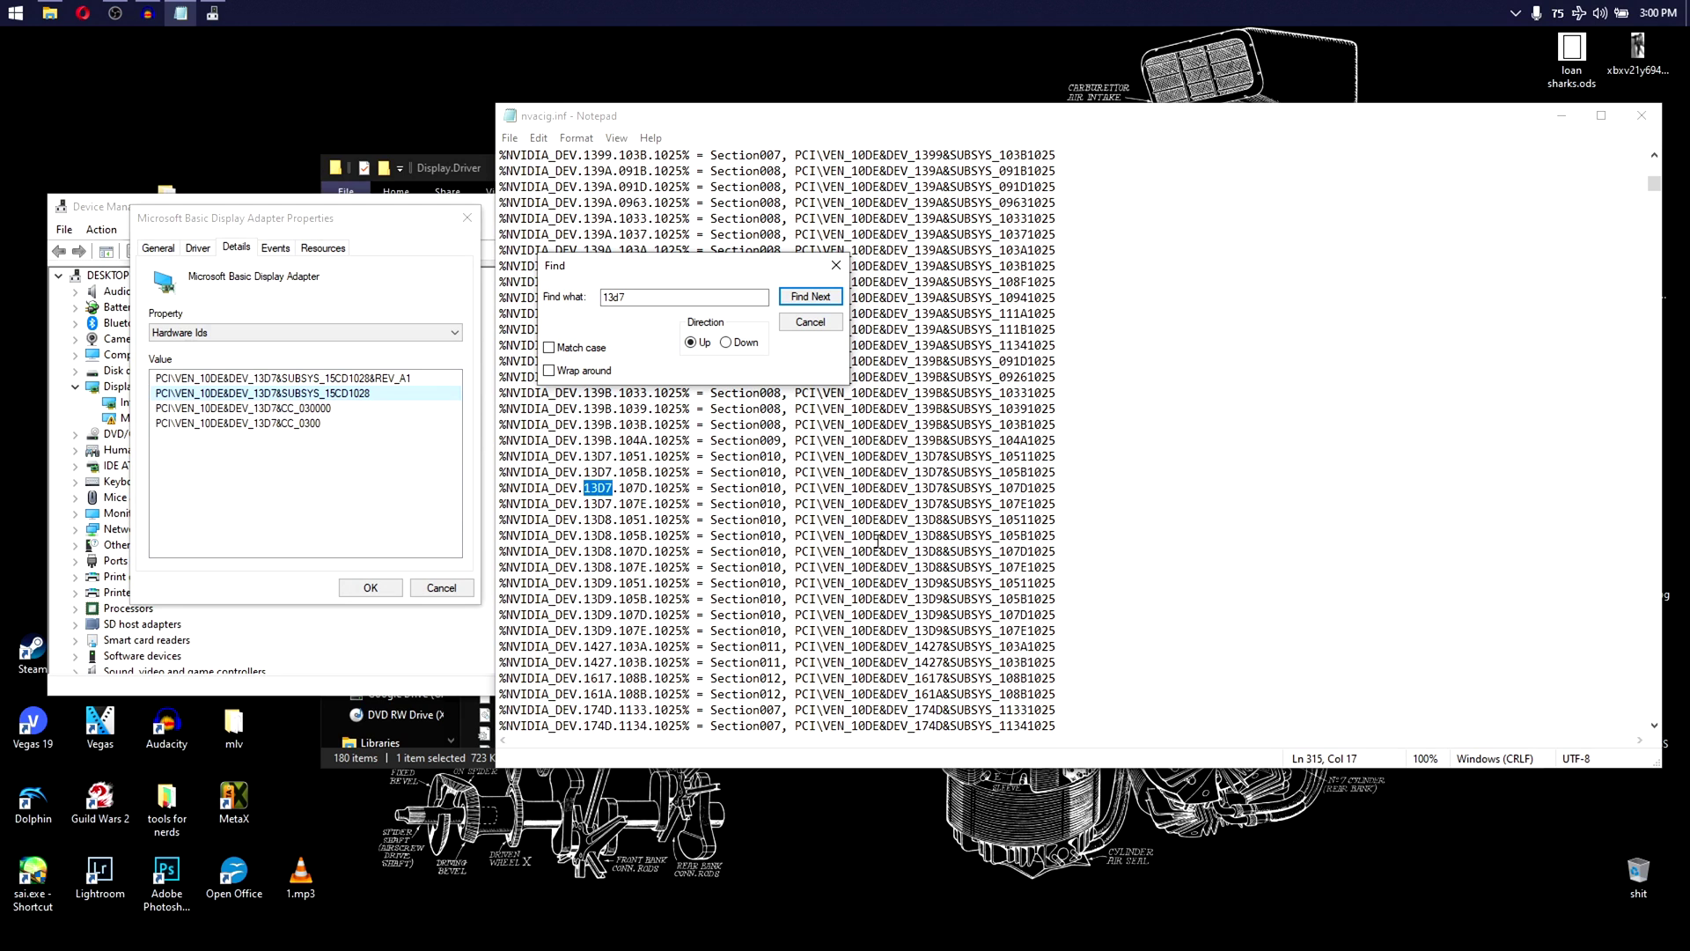
# Step: Close Find and insert a blank line 313 above the first %NVIDIA_DEV.13D7.1051.1025% entry
pyautogui.press('Escape')
pyautogui.click(584, 456)
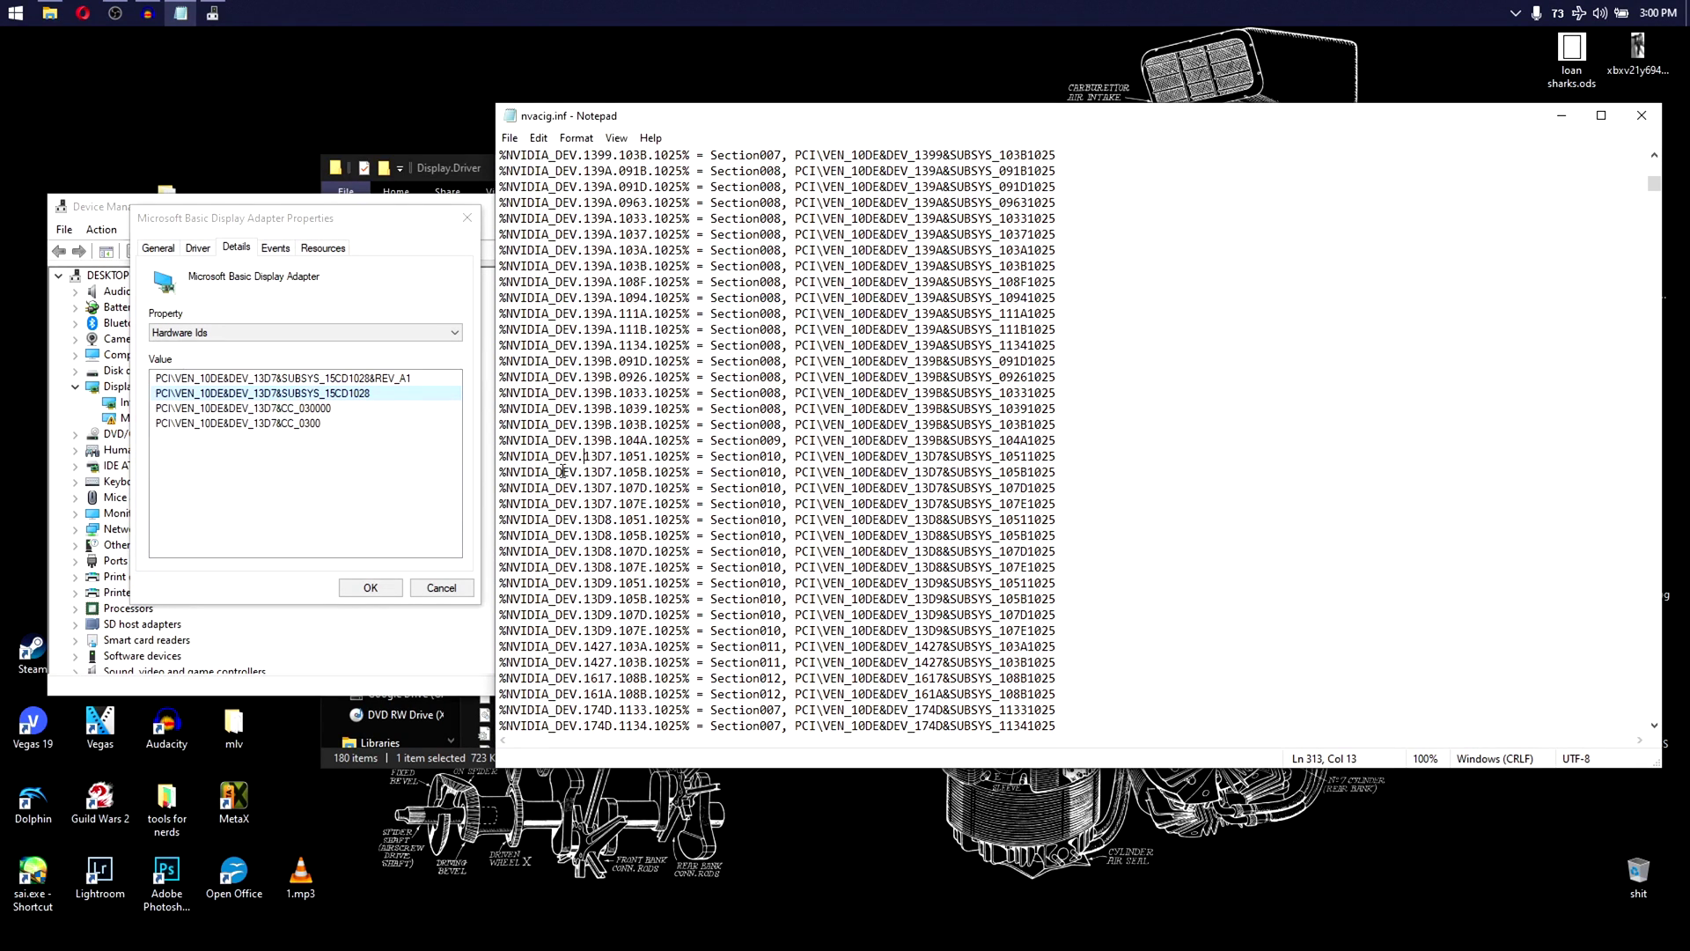
pyautogui.hotkey('shift', 'Right')
pyautogui.hotkey('shift', 'Right')
pyautogui.hotkey('shift', 'Right')
pyautogui.hotkey('shift', 'Right')
pyautogui.press('Right')
pyautogui.press('Return')
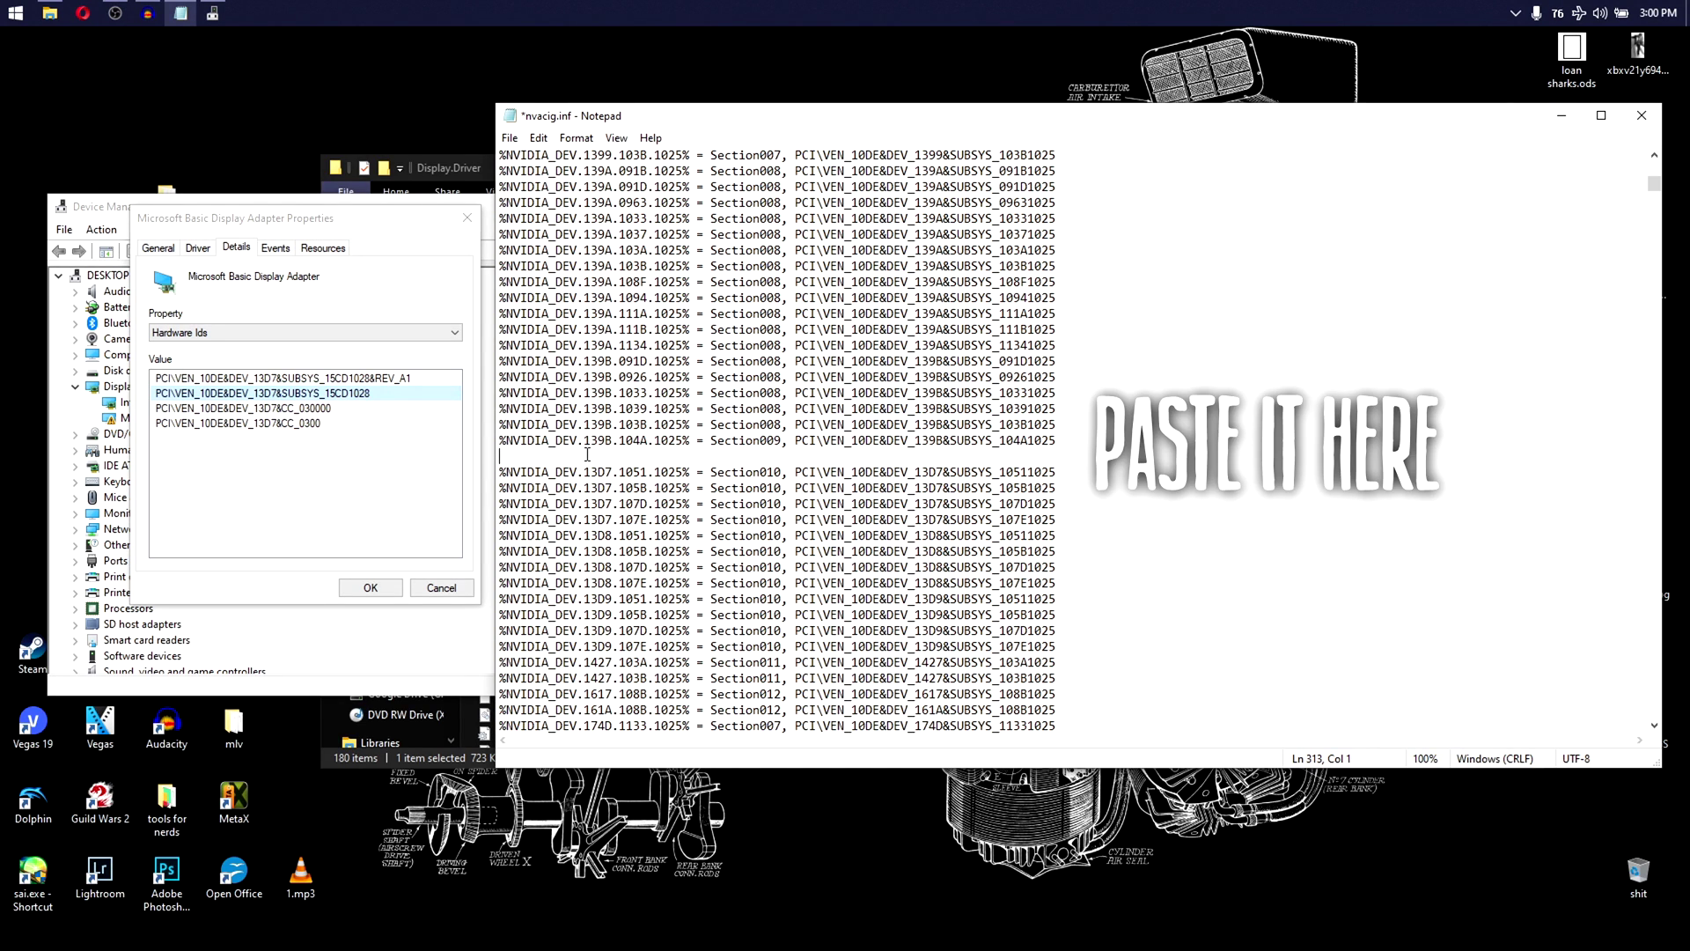
# Step: Build the line '%NVIDIA_DEV.13D7.1051.1025% = Section010, PCI\VEN_10DE&DEV_13D7&SUBSYS_15CD1028' from the pasted ID and copied prefix
pyautogui.hotkey('ctrl', 'v')
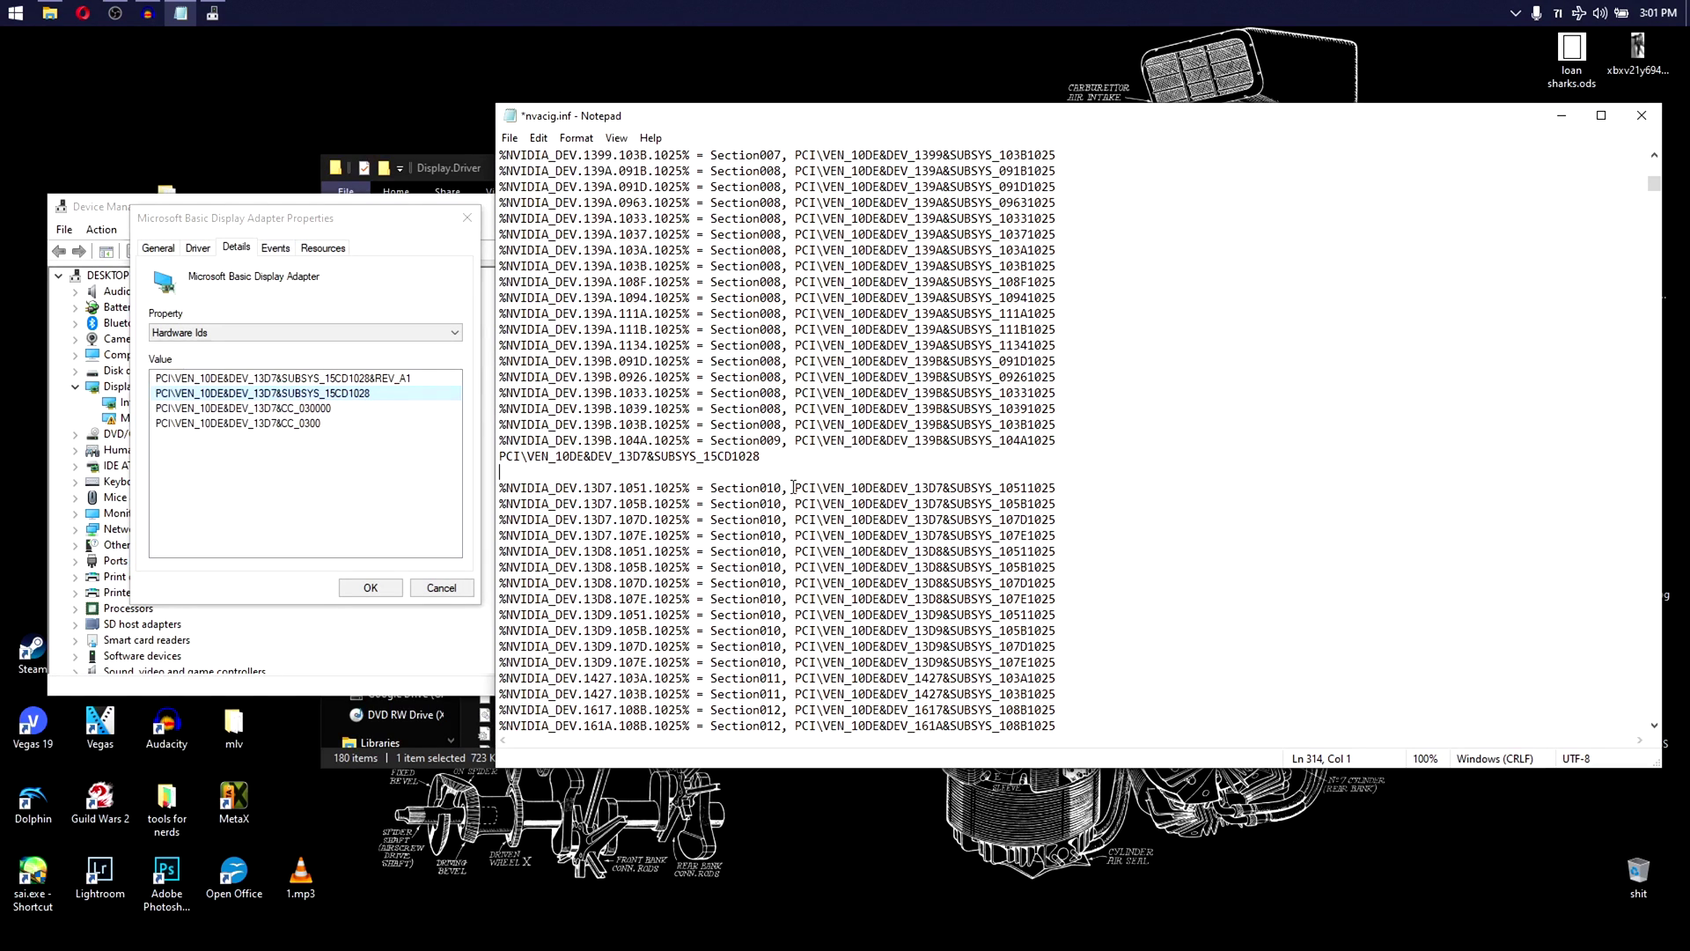
pyautogui.moveTo(797, 487); pyautogui.dragTo(728, 490)
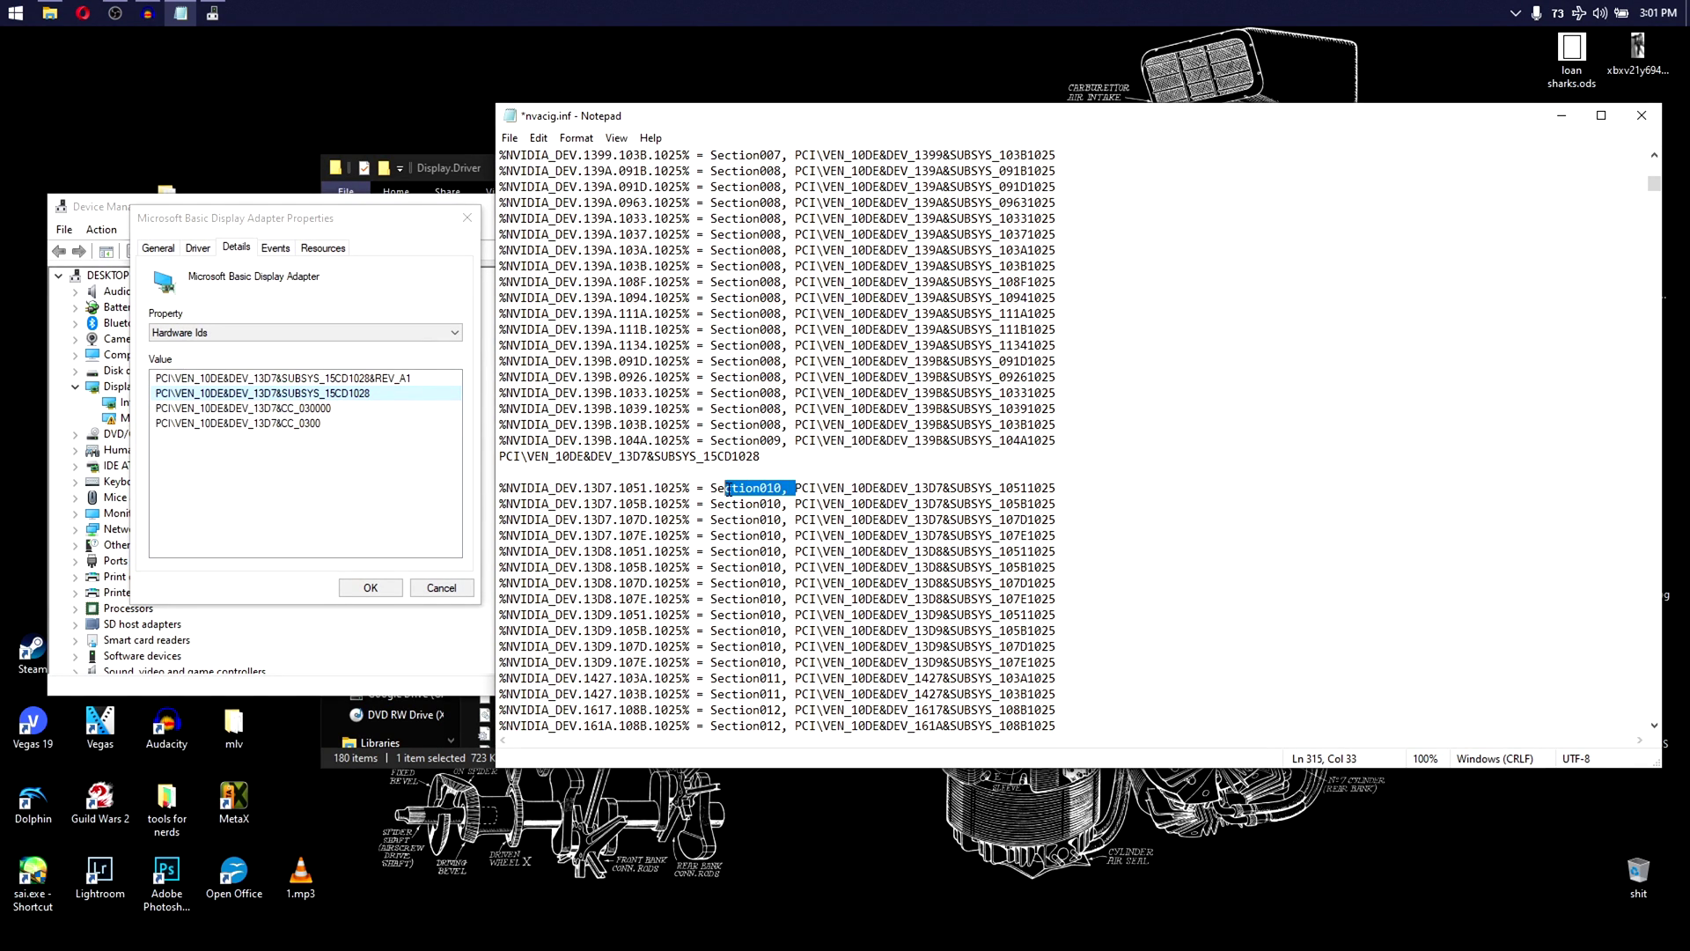
pyautogui.click(501, 456)
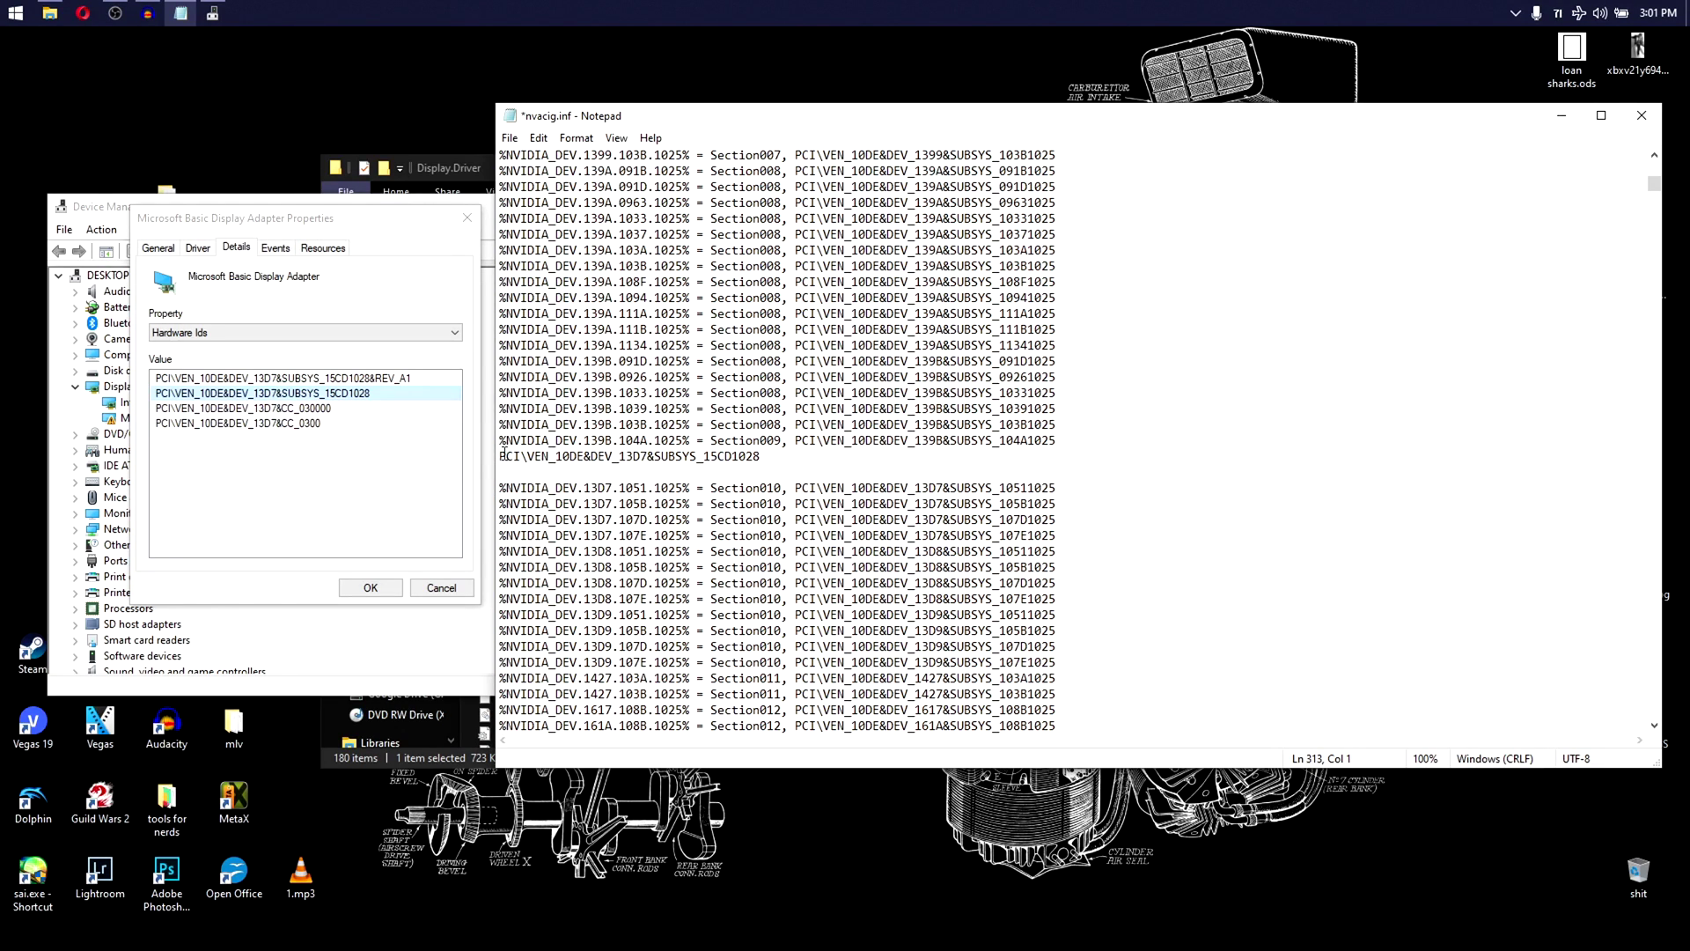
pyautogui.hotkey('ctrl', 'v')
pyautogui.press('Down')
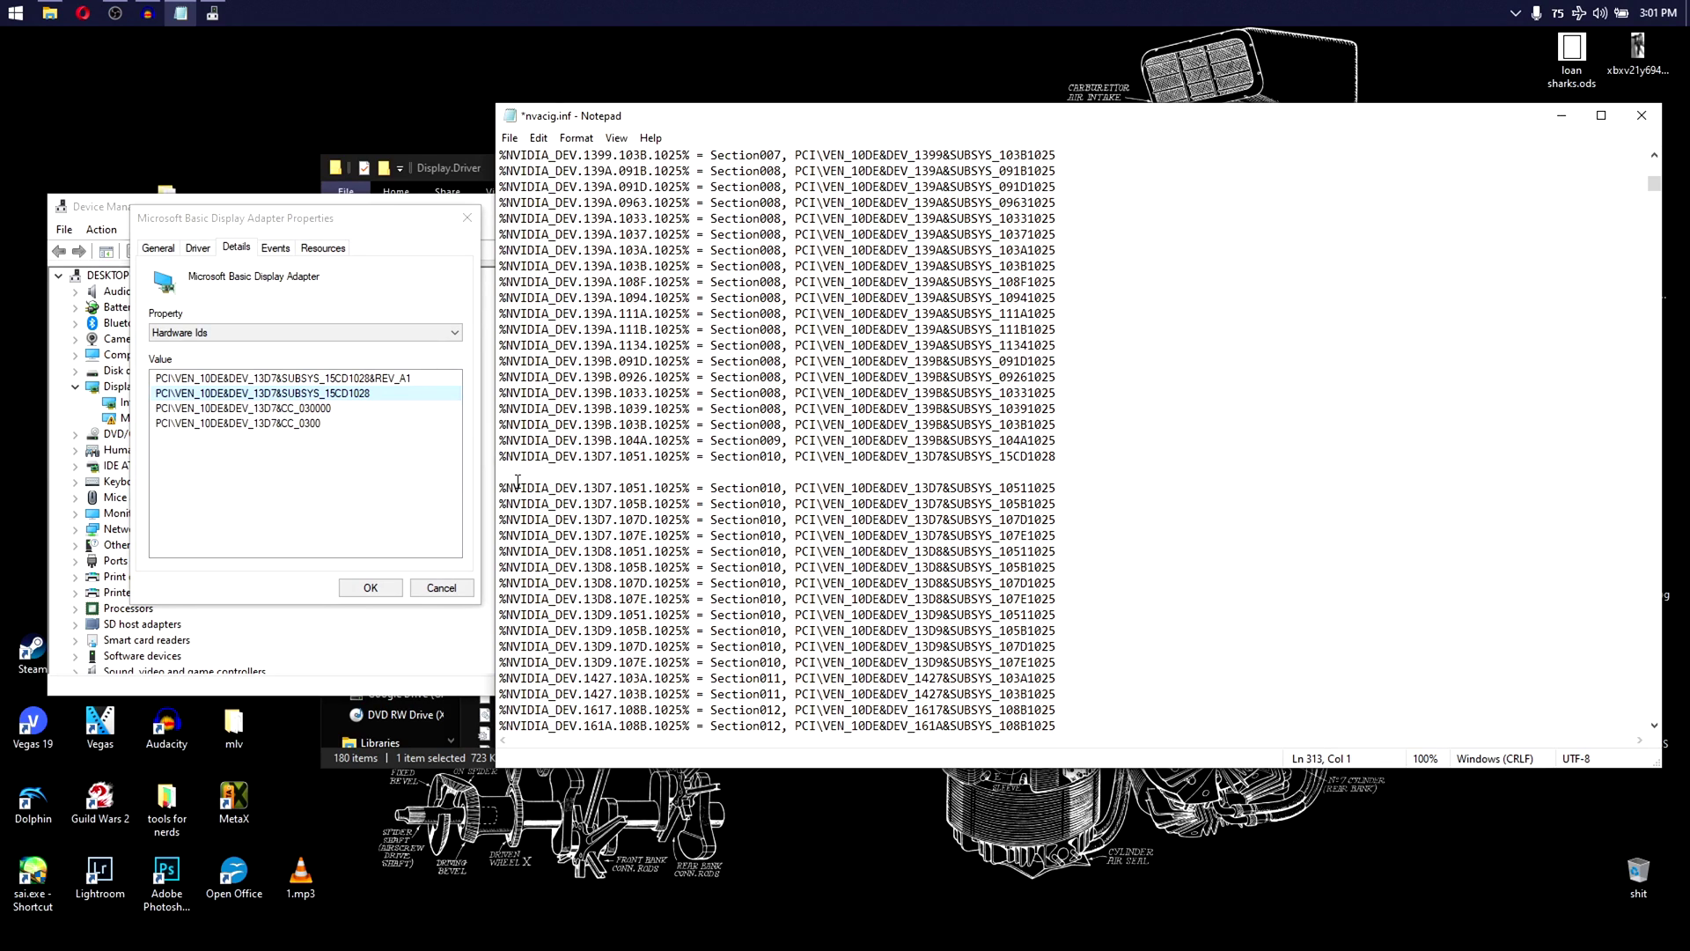
pyautogui.press('Return')
pyautogui.moveTo(537, 473); pyautogui.dragTo(684, 474)
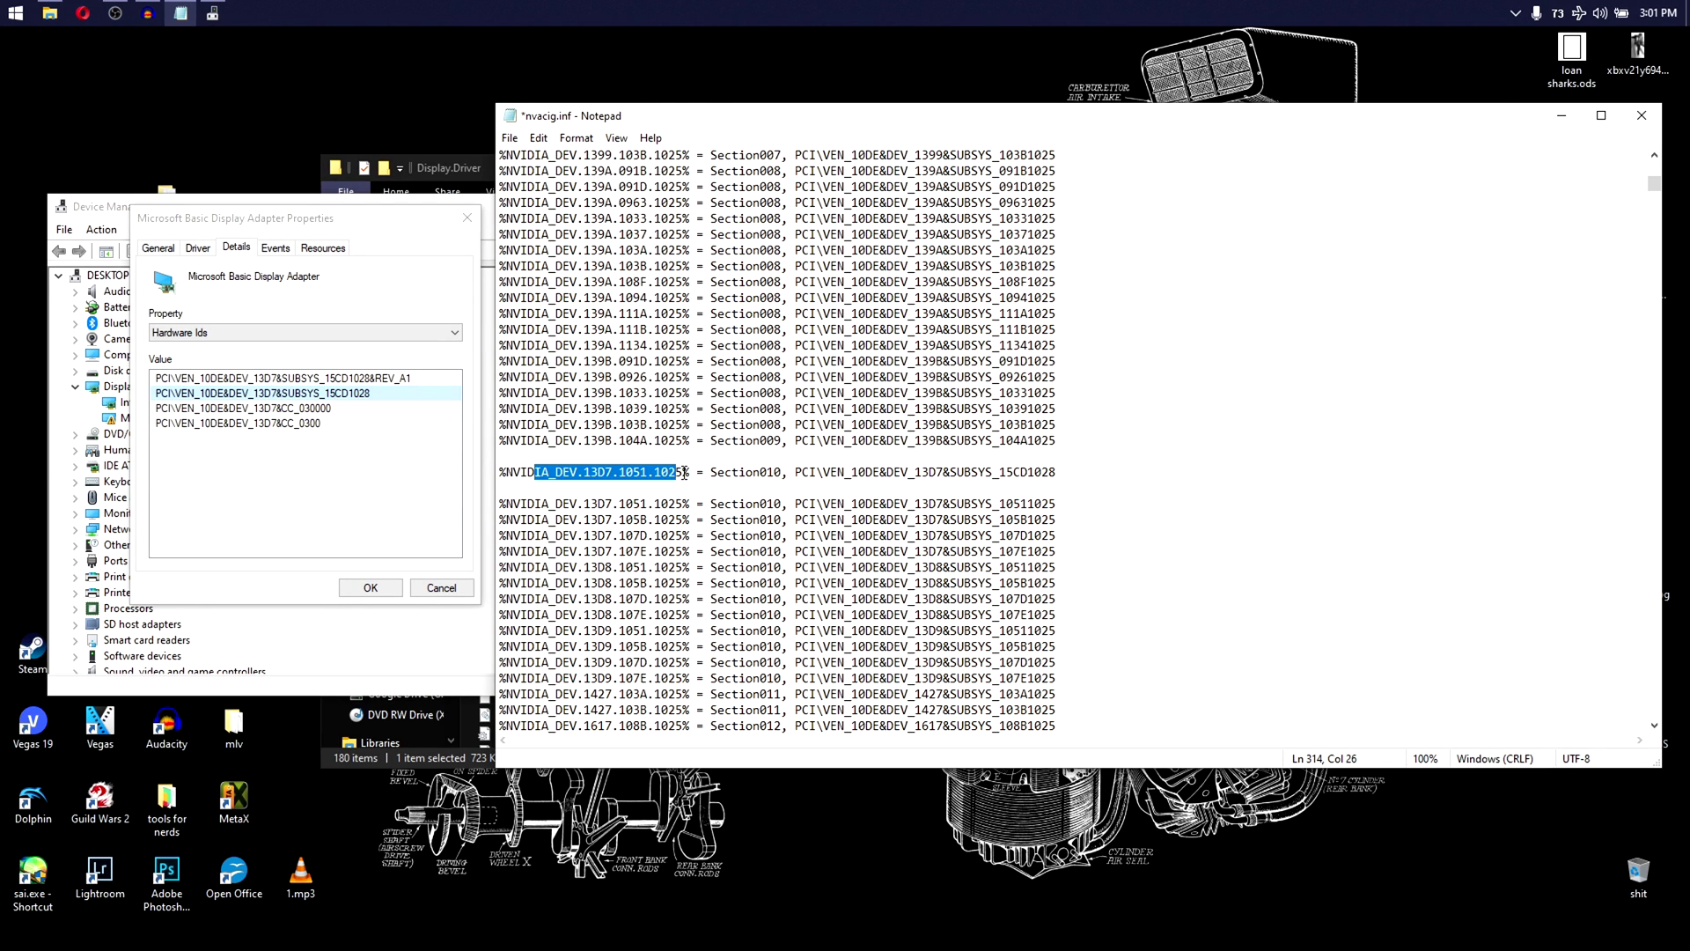
pyautogui.click(684, 474)
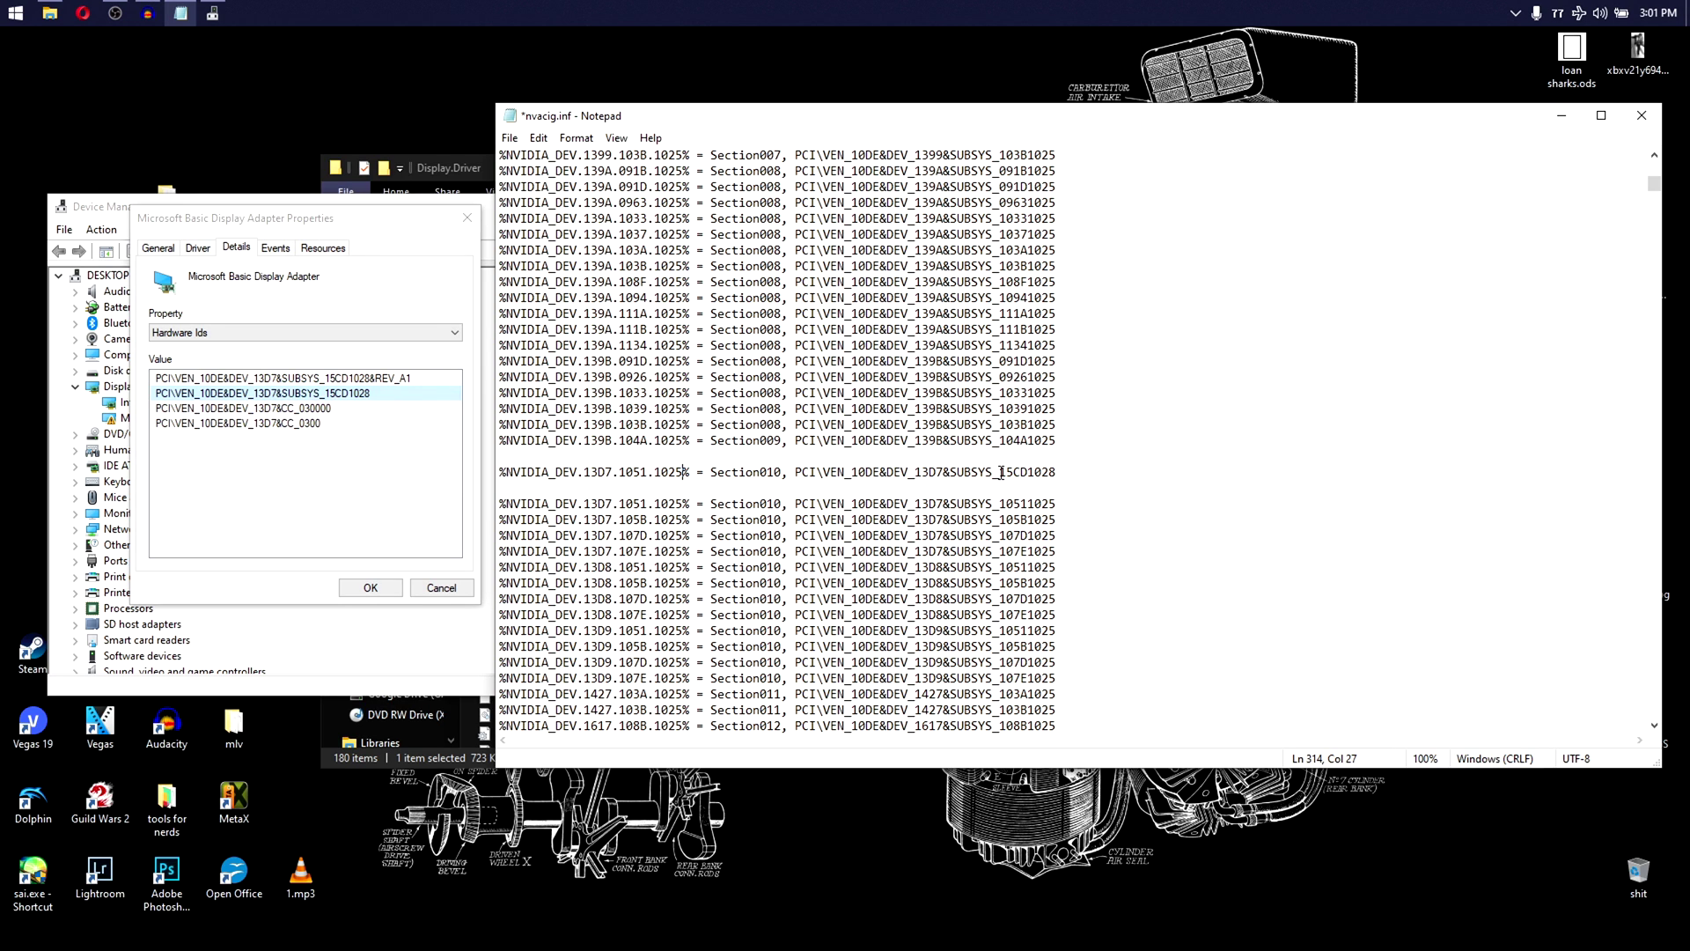
# Step: Change the new entry's device key from 13D7.1051.1025 to 13D7.15CD.1028
pyautogui.moveTo(1002, 472); pyautogui.dragTo(1058, 474)
pyautogui.moveTo(618, 472); pyautogui.dragTo(684, 469)
pyautogui.moveTo(1002, 476); pyautogui.dragTo(1065, 476)
pyautogui.moveTo(648, 471); pyautogui.dragTo(619, 472)
pyautogui.write('15CD')
pyautogui.press('BackSpace')
pyautogui.write('8')
# Step: Remove the blank lines above and below the new 13D7.15CD.1028 entry
pyautogui.moveTo(583, 475); pyautogui.dragTo(614, 475)
pyautogui.moveTo(913, 472)
pyautogui.mouseDown()
pyautogui.moveTo(945, 472)
pyautogui.moveTo(912, 473)
pyautogui.mouseUp()
pyautogui.press('Up')
pyautogui.press('Delete')
pyautogui.press('Down')
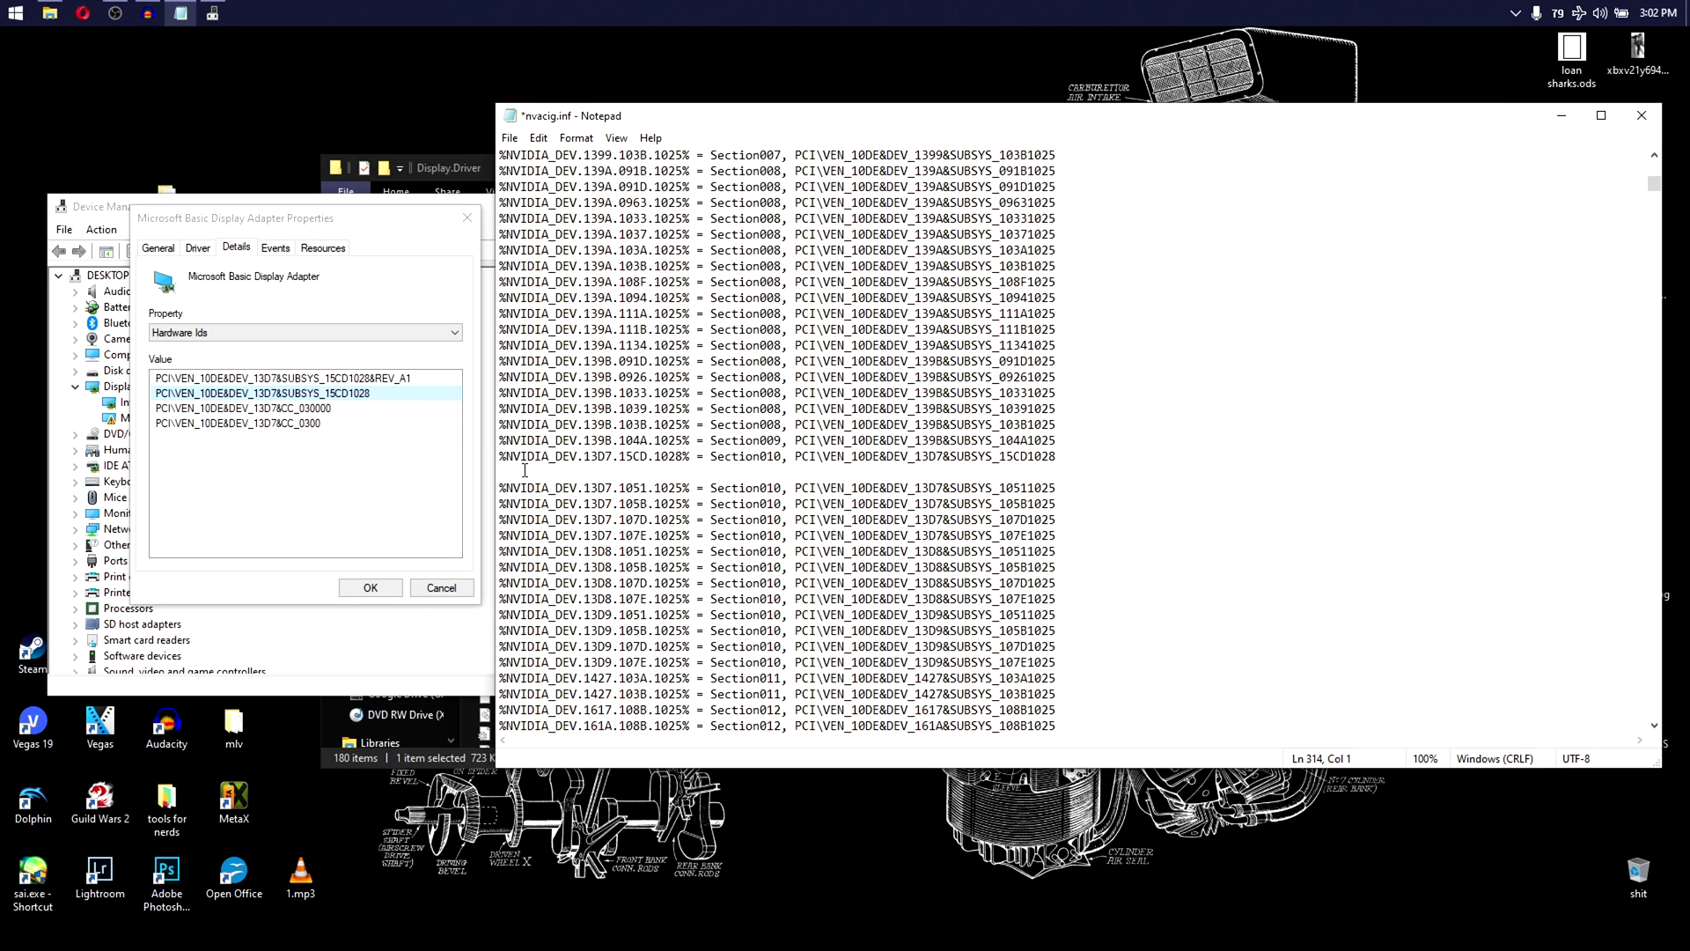
pyautogui.press('Delete')
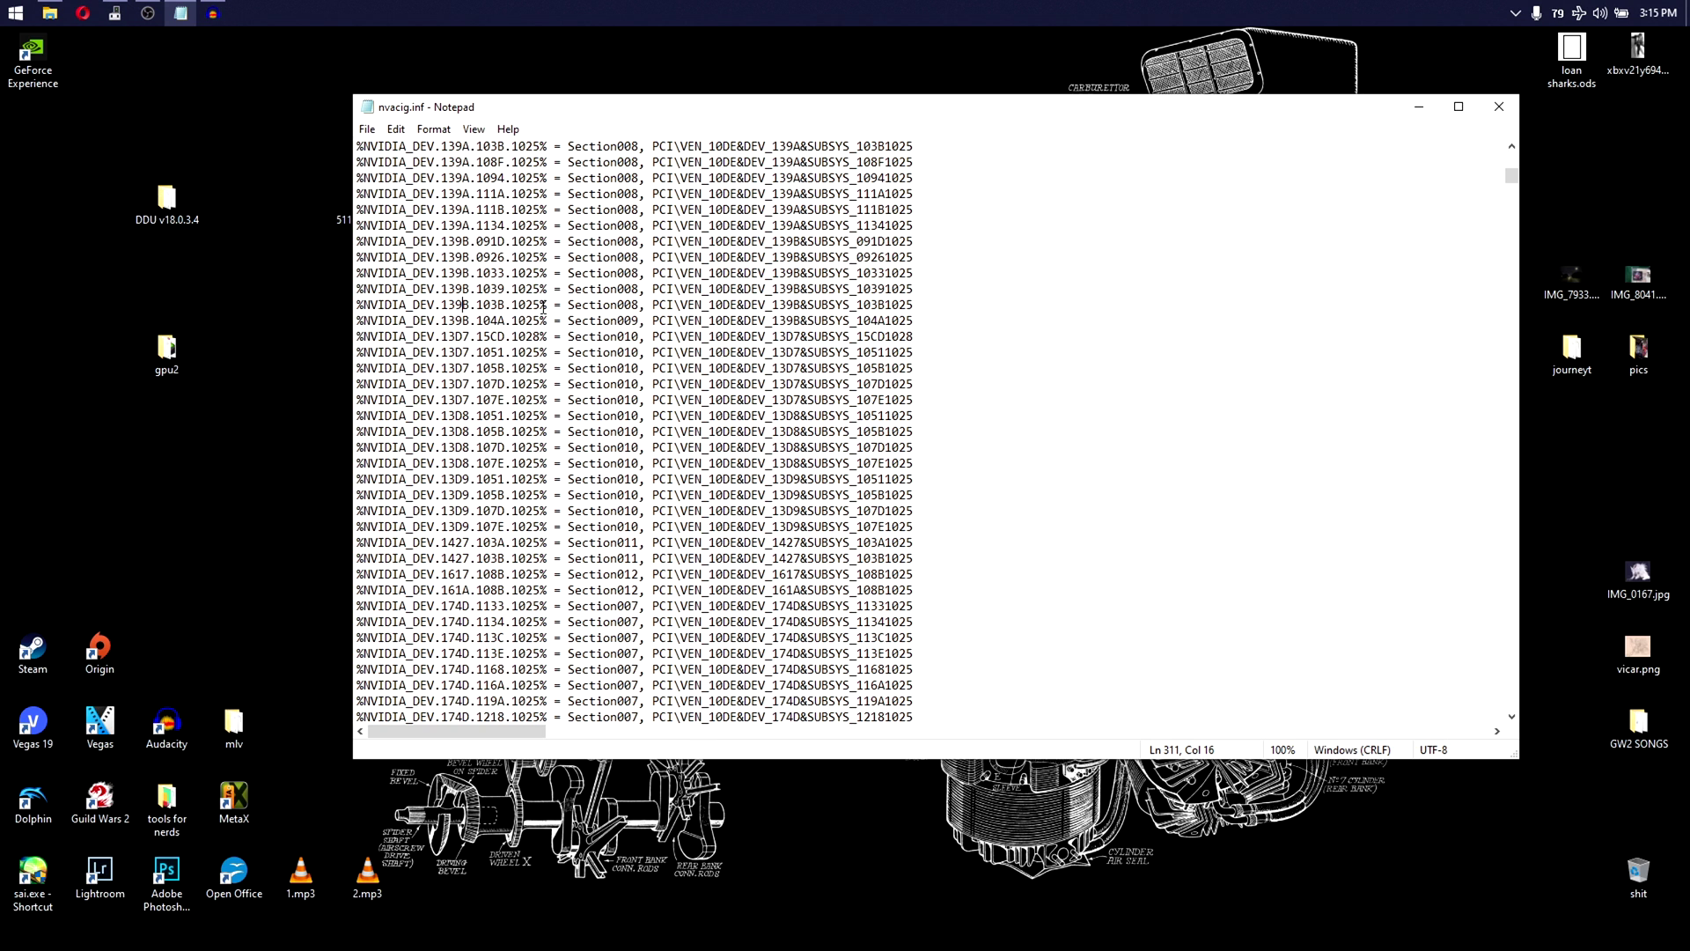
# Step: Copy the device key %NVIDIA_DEV.13D7.15CD.1028% and open Find with it prefilled
pyautogui.moveTo(547, 337); pyautogui.dragTo(356, 342)
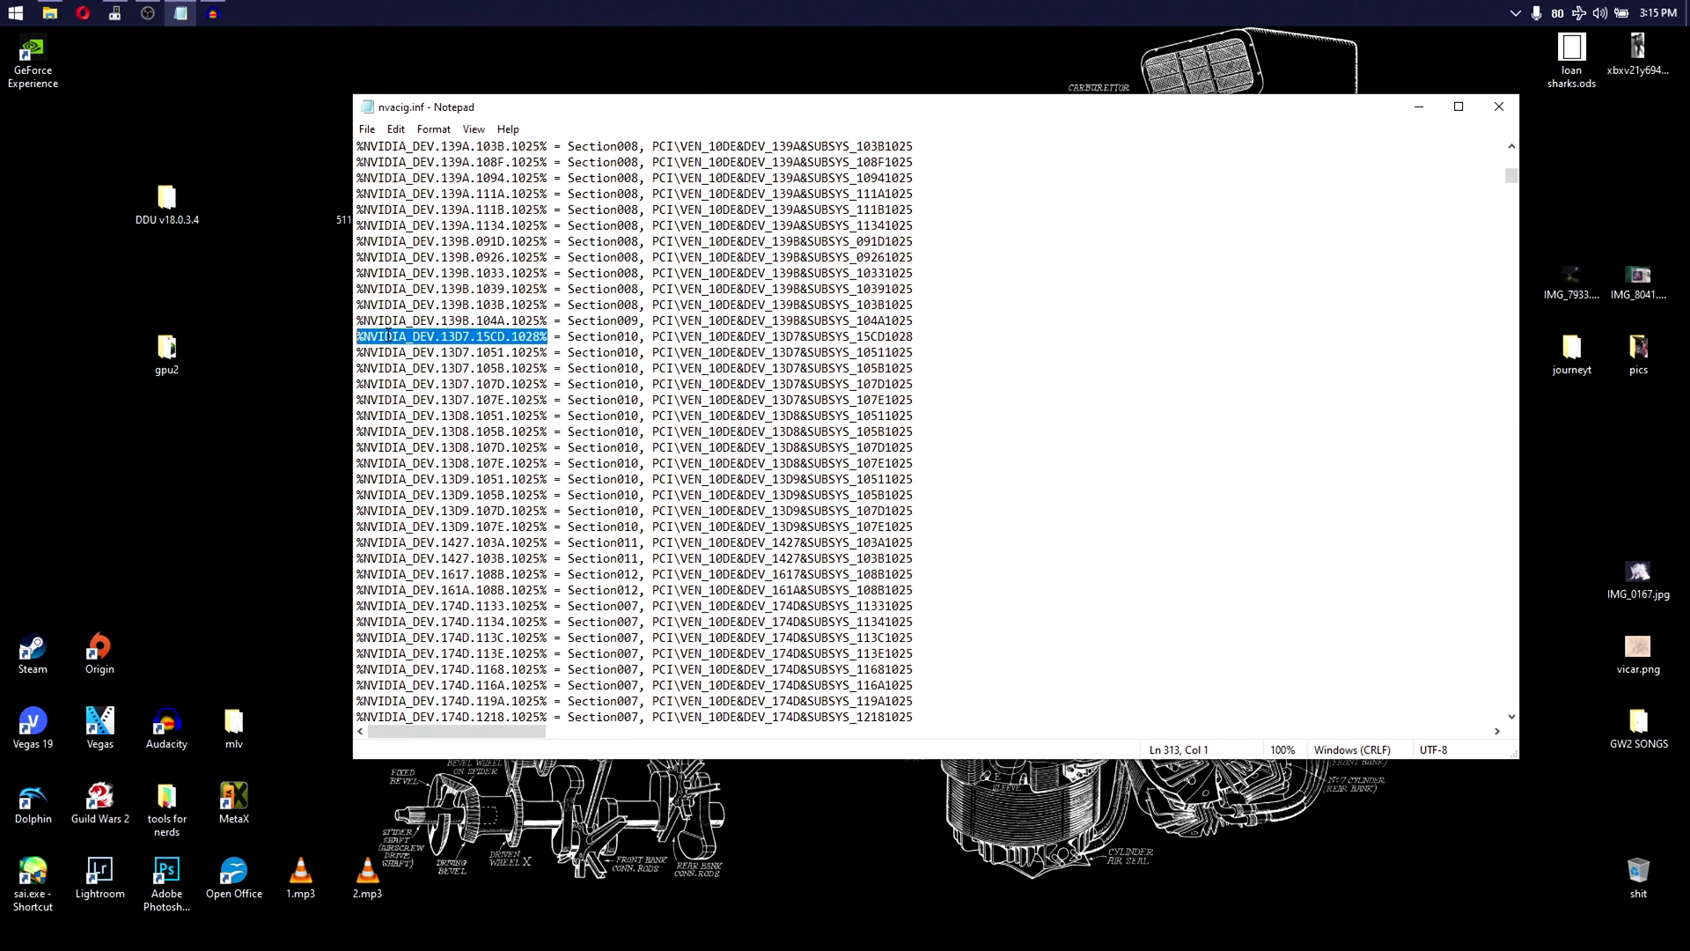
pyautogui.rightClick(390, 337)
pyautogui.click(421, 385)
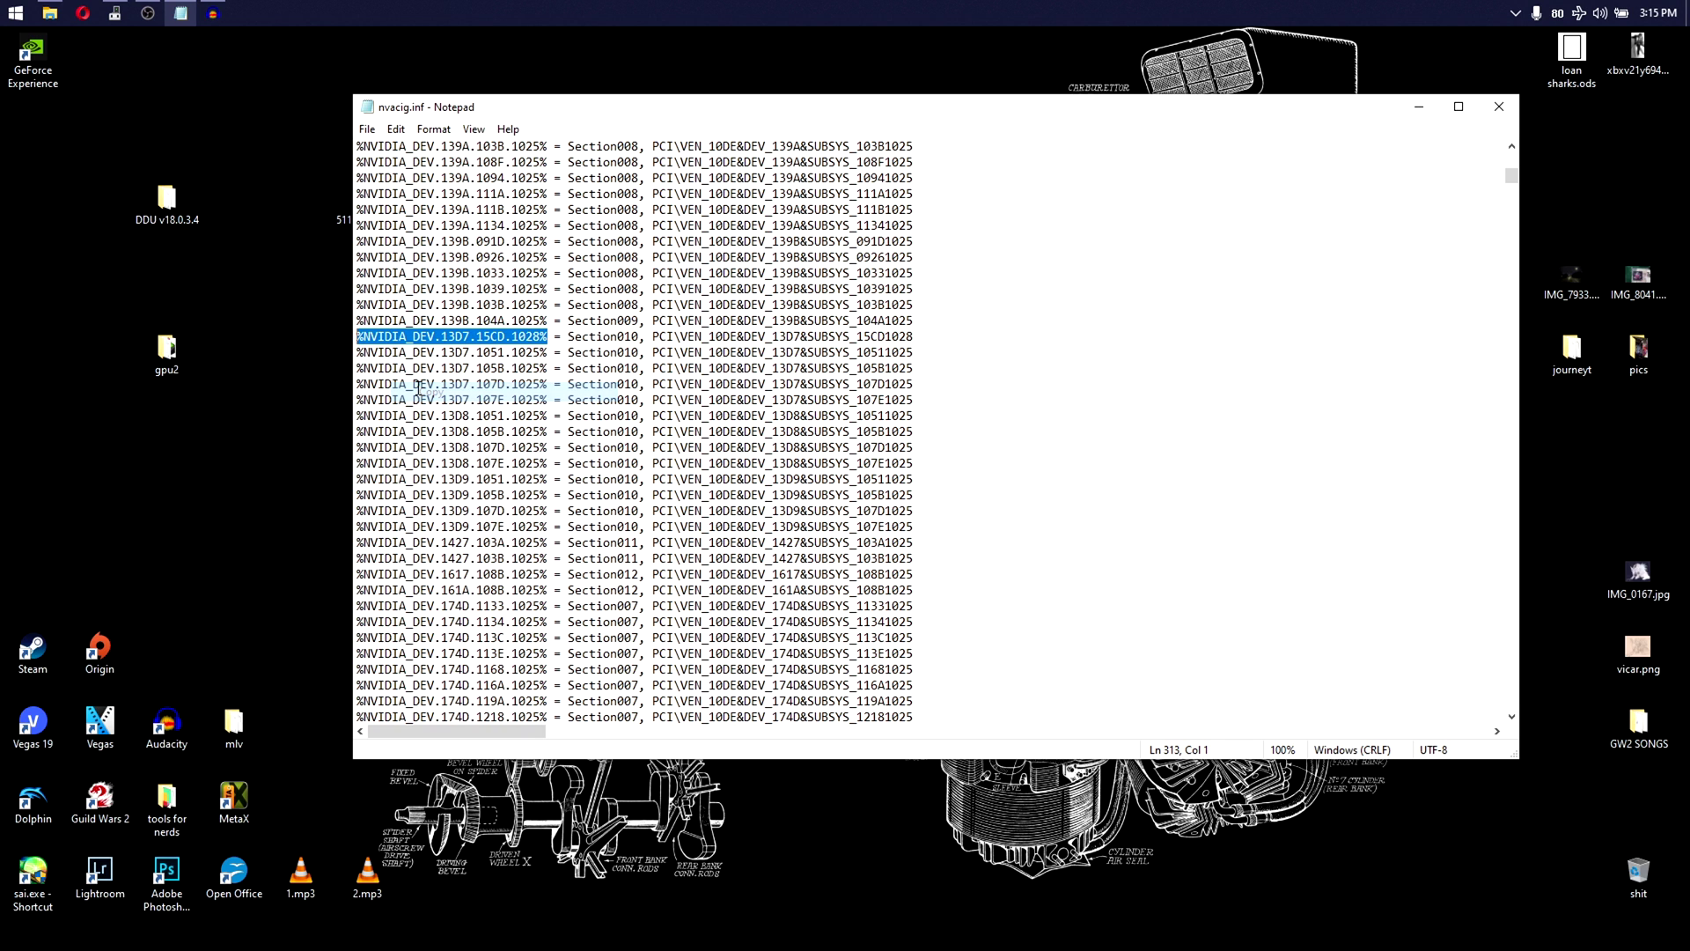
pyautogui.click(397, 130)
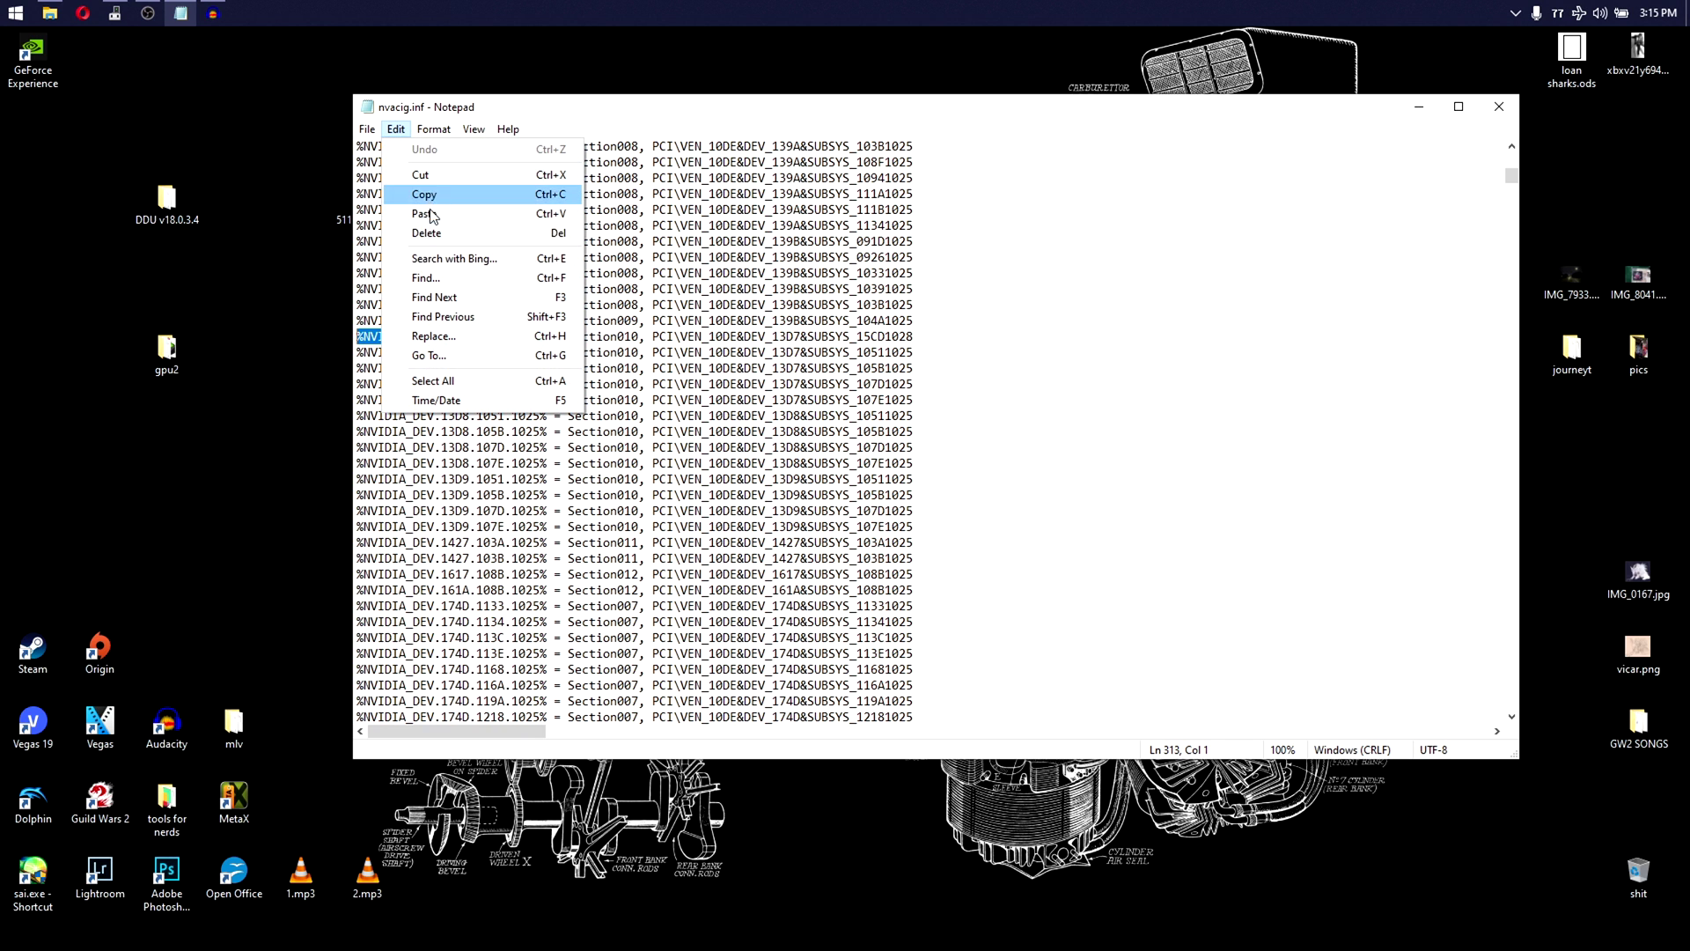
pyautogui.click(425, 278)
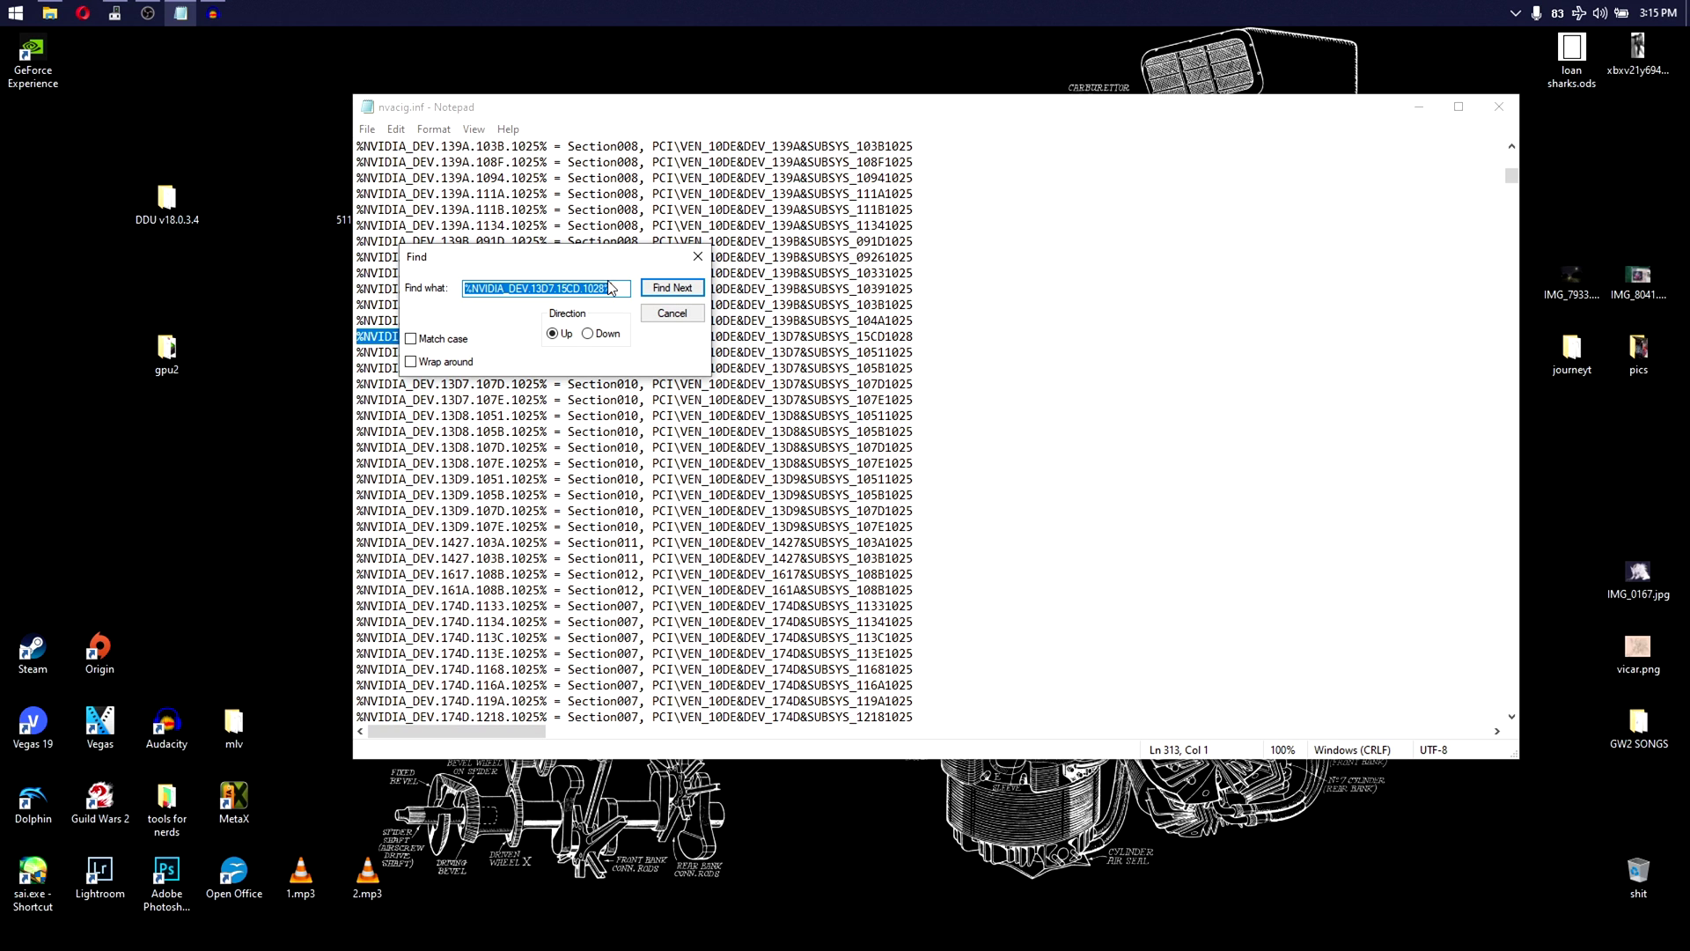
# Step: Search downward for 980m to reach the 'NVIDIA GeForce GTX 980M' device-name entries, then close Find
pyautogui.write('980m')
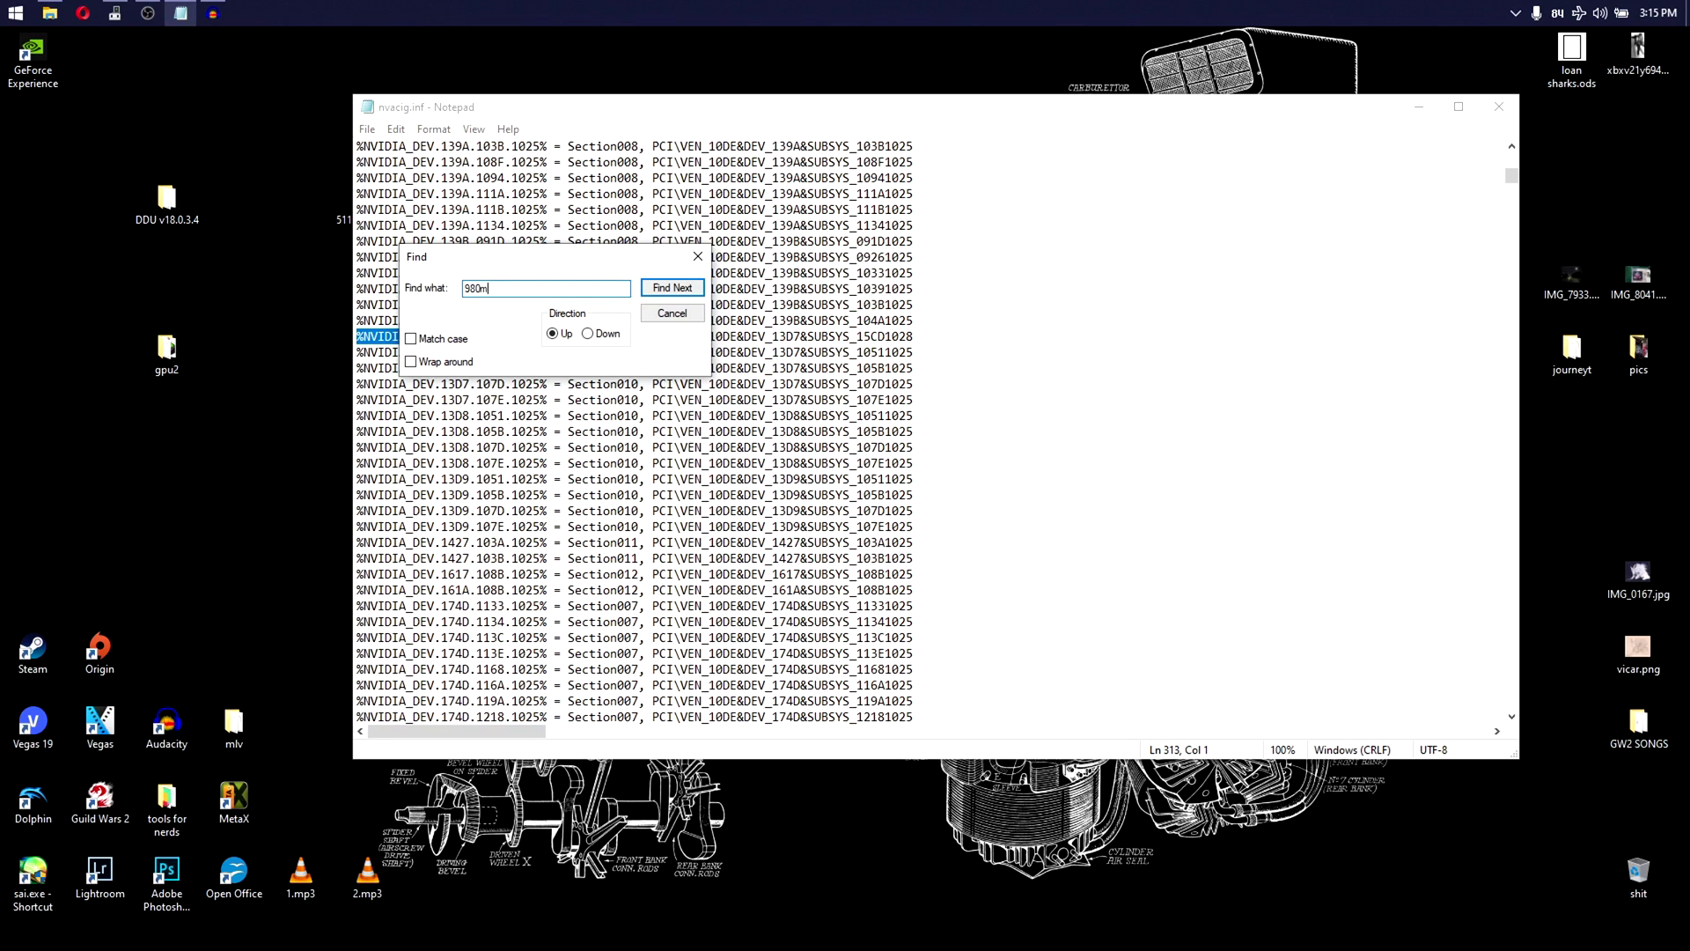
pyautogui.press('Return')
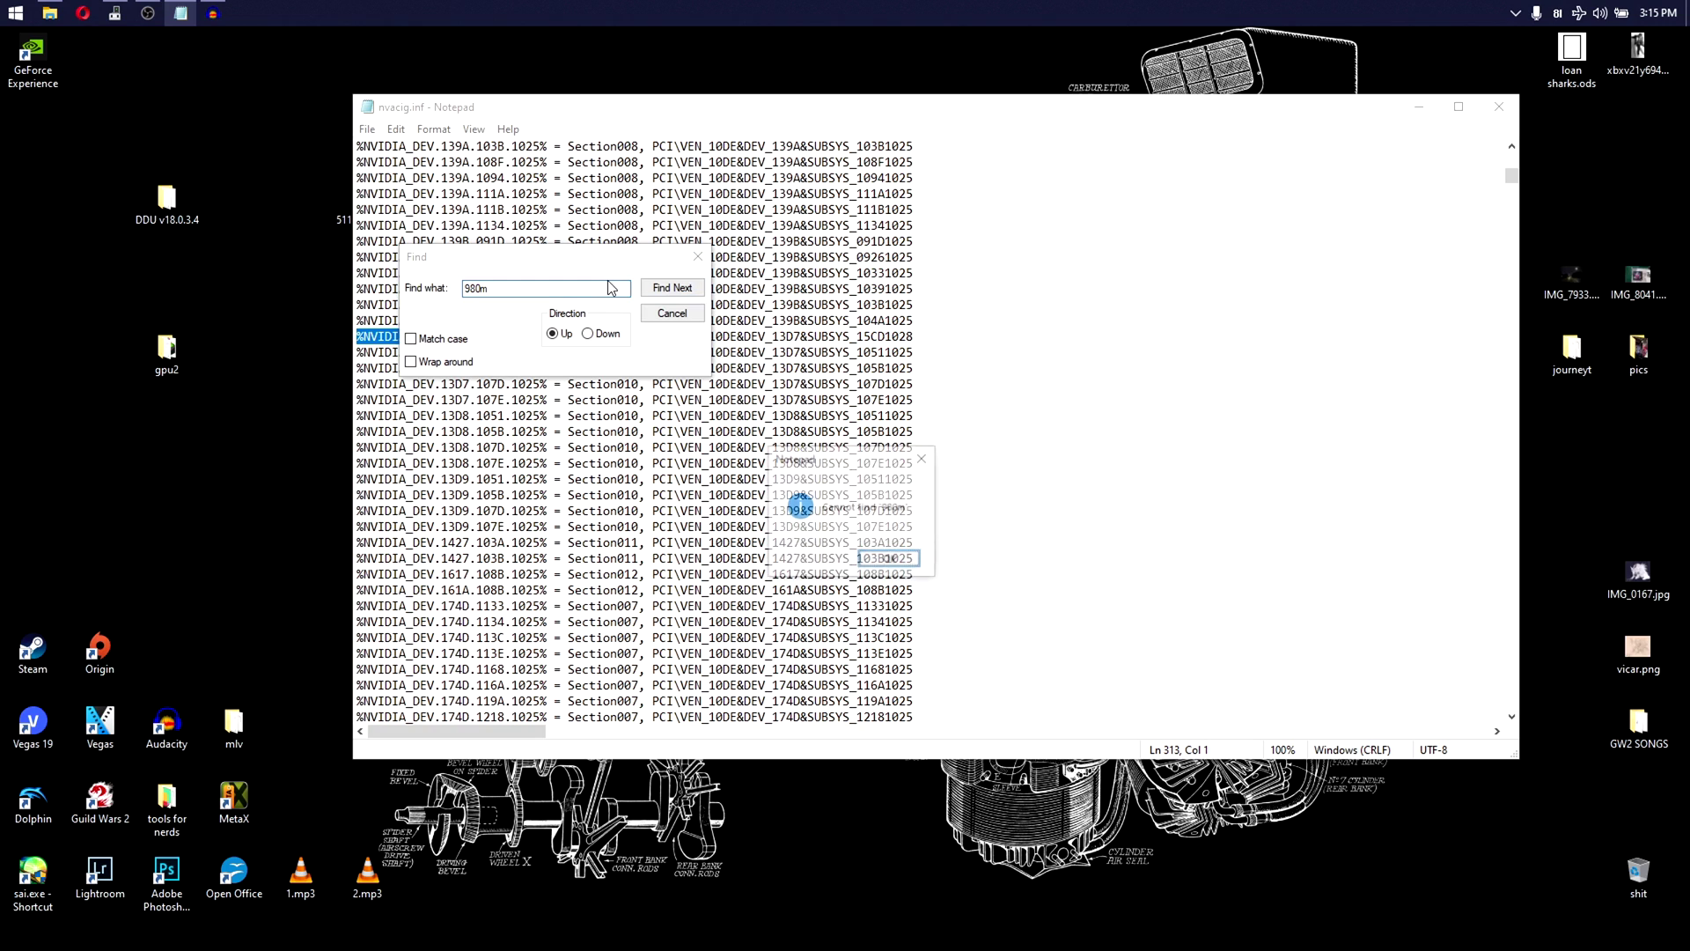
pyautogui.press('Return')
pyautogui.click(587, 333)
pyautogui.click(672, 287)
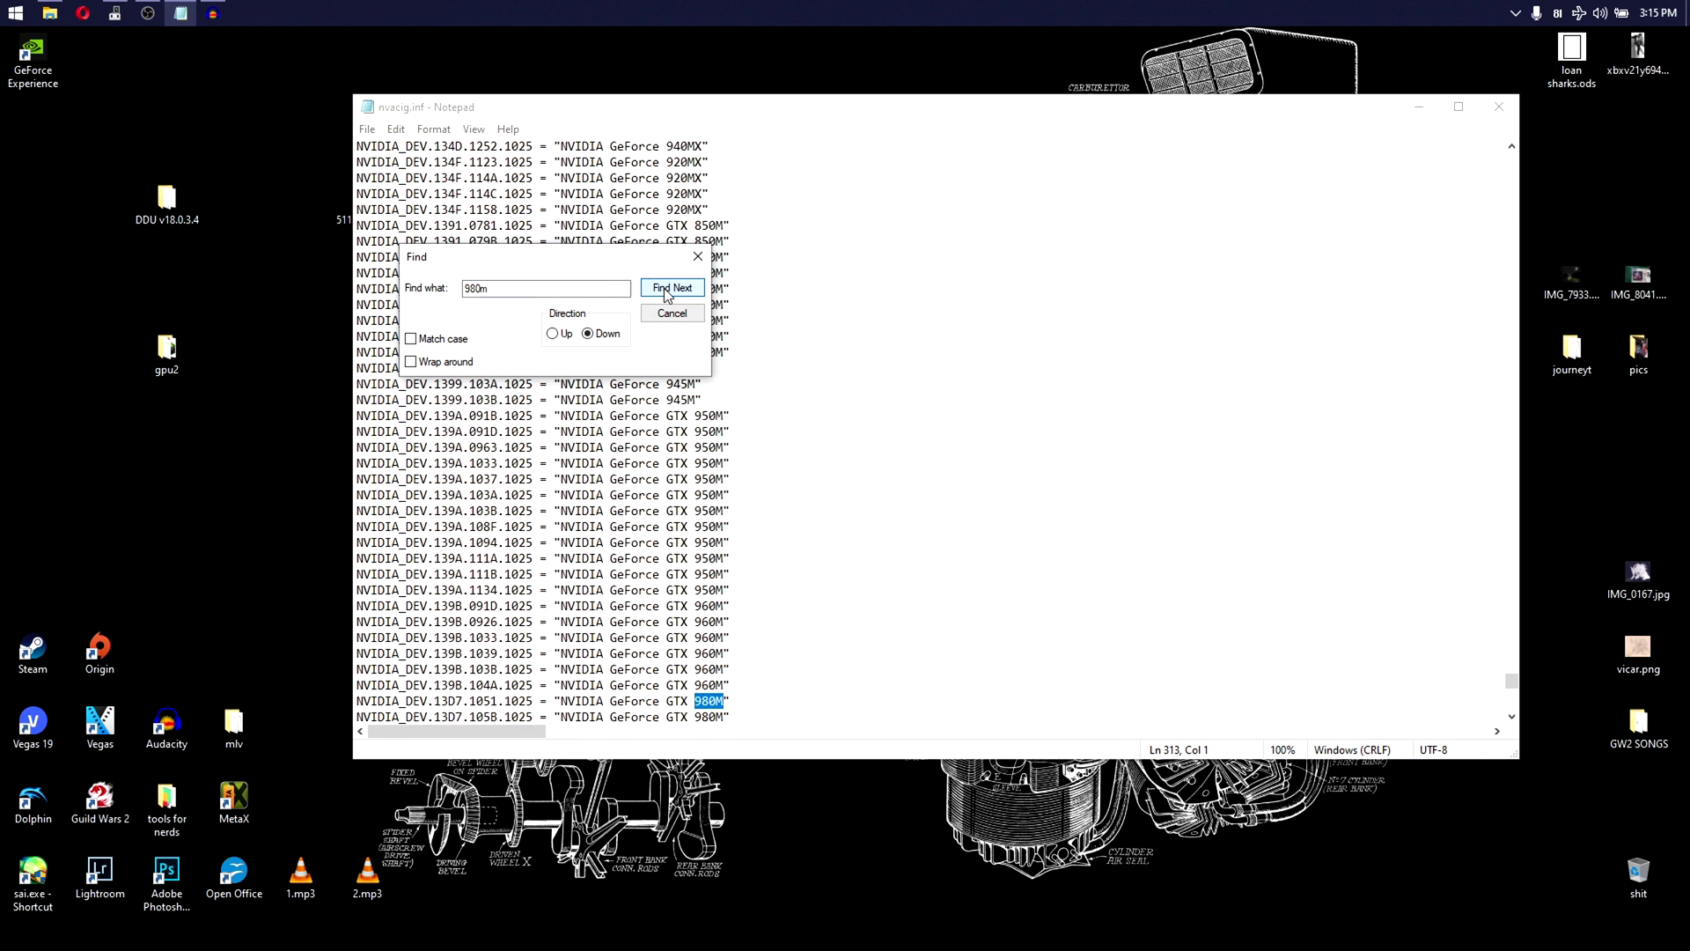
pyautogui.click(698, 256)
pyautogui.click(709, 701)
pyautogui.scroll(-5, 709, 701)
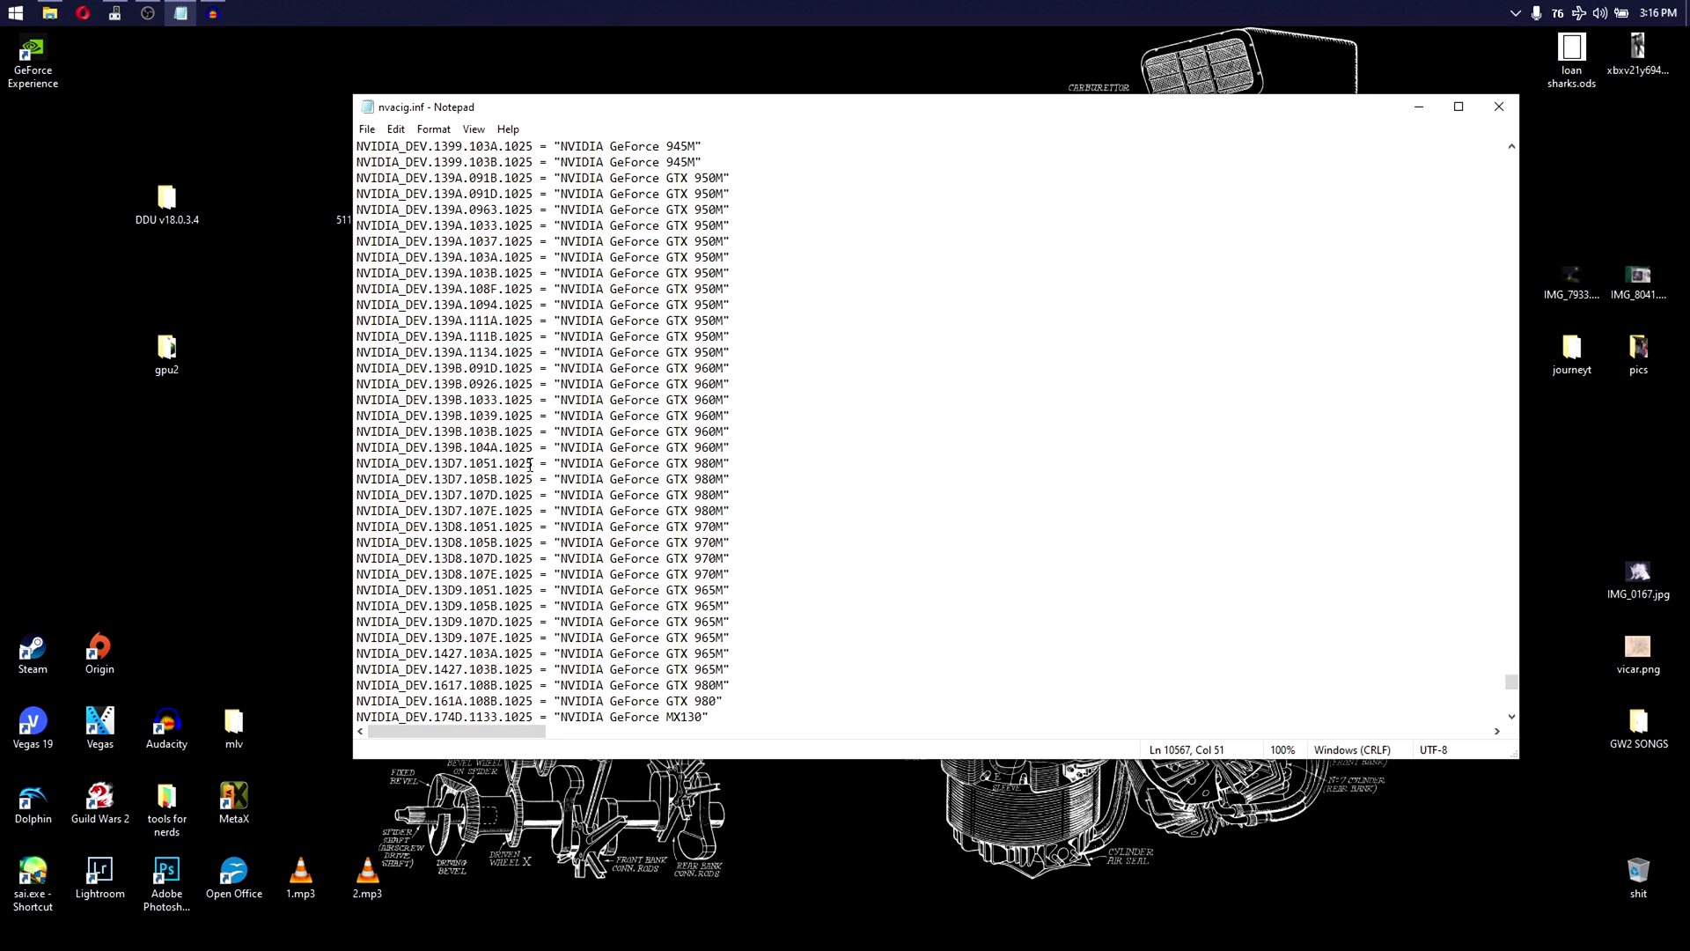
# Step: Replace NVIDIA_DEV.13D7.1051.1025 on the first GTX 980M line with NVIDIA_DEV.13D7.15CD.1028, without % signs
pyautogui.moveTo(529, 464); pyautogui.dragTo(356, 464)
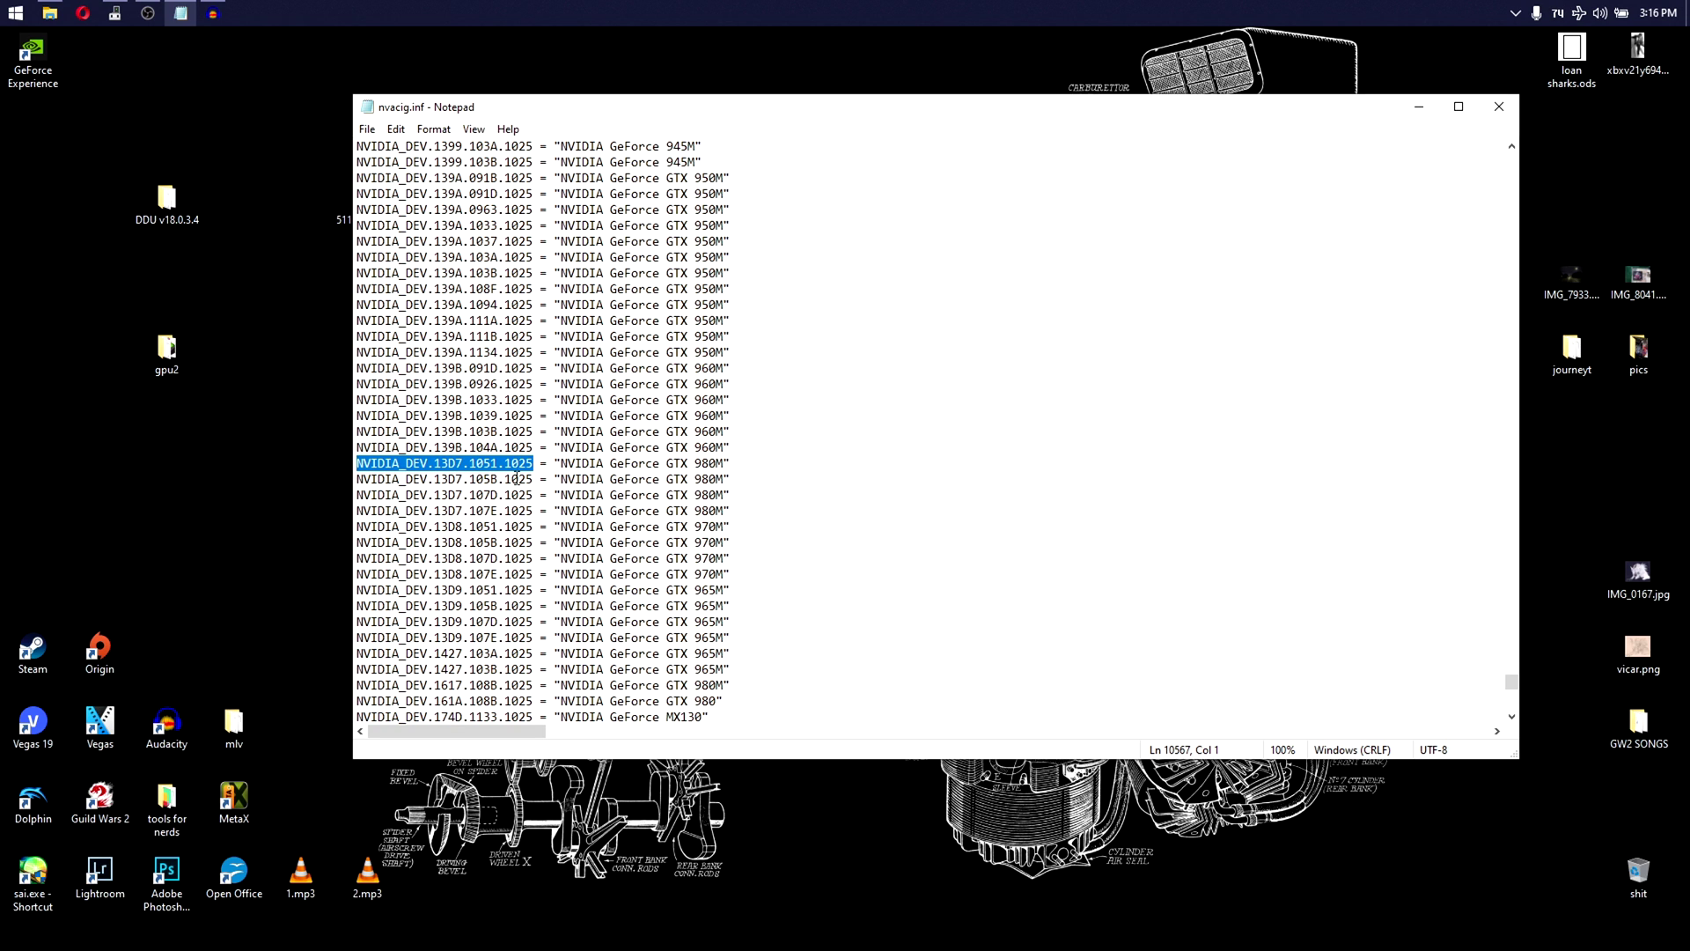
pyautogui.hotkey('ctrl', 'v')
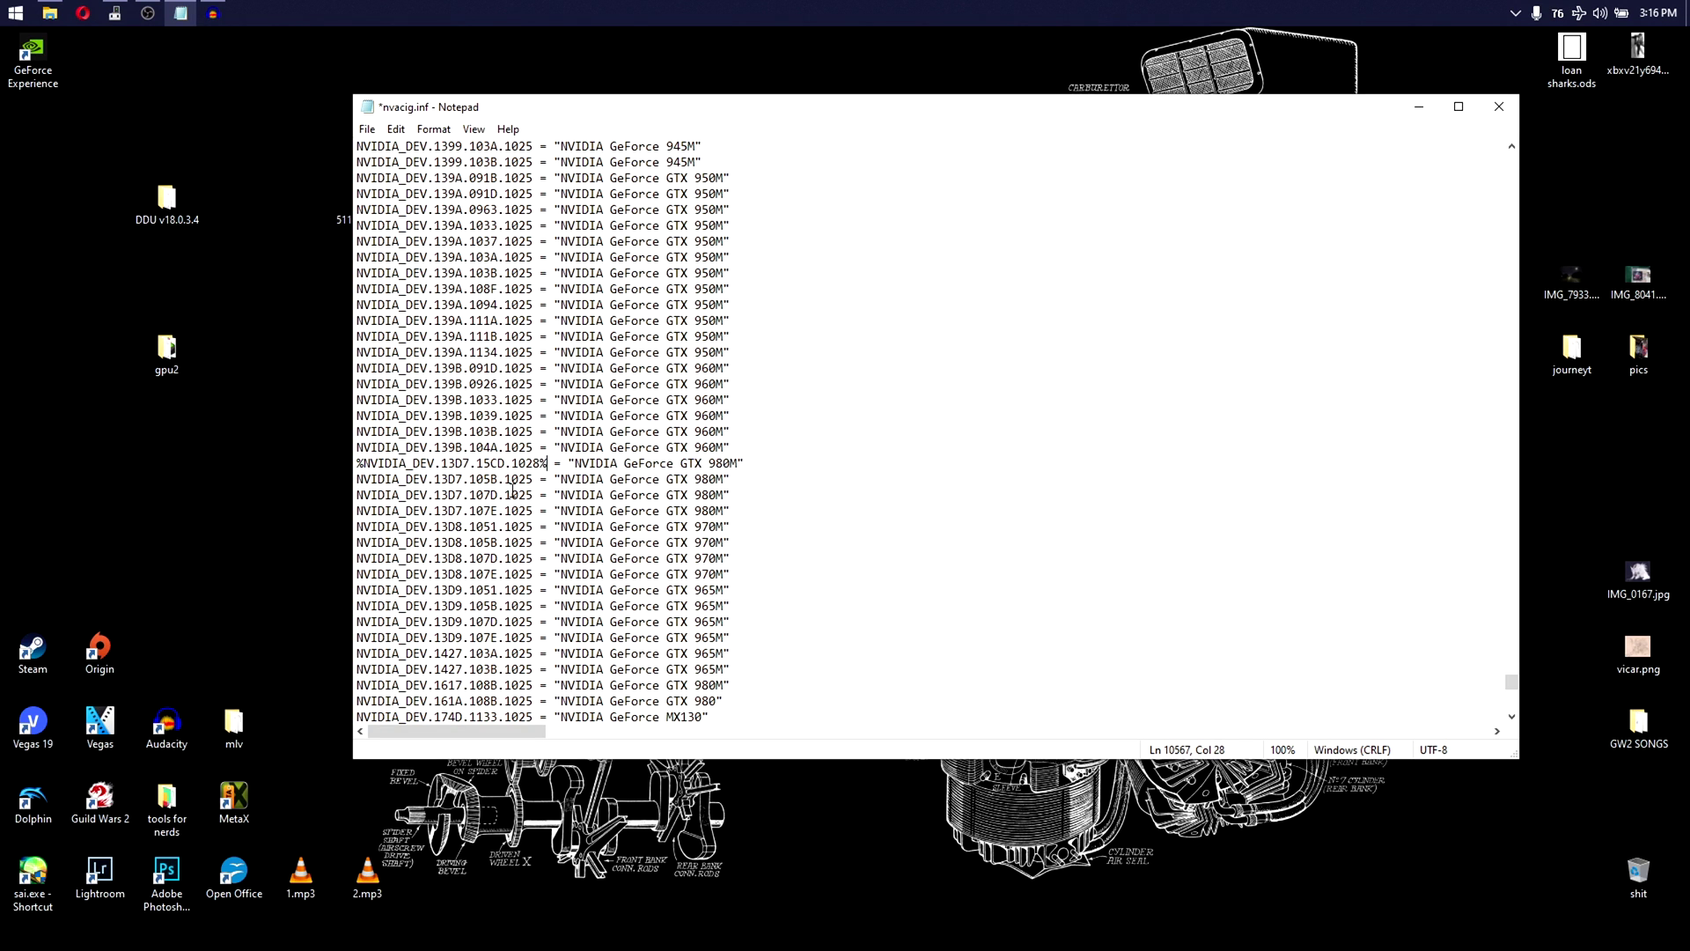
pyautogui.click(364, 466)
pyautogui.press('BackSpace')
pyautogui.click(539, 466)
pyautogui.press('BackSpace')
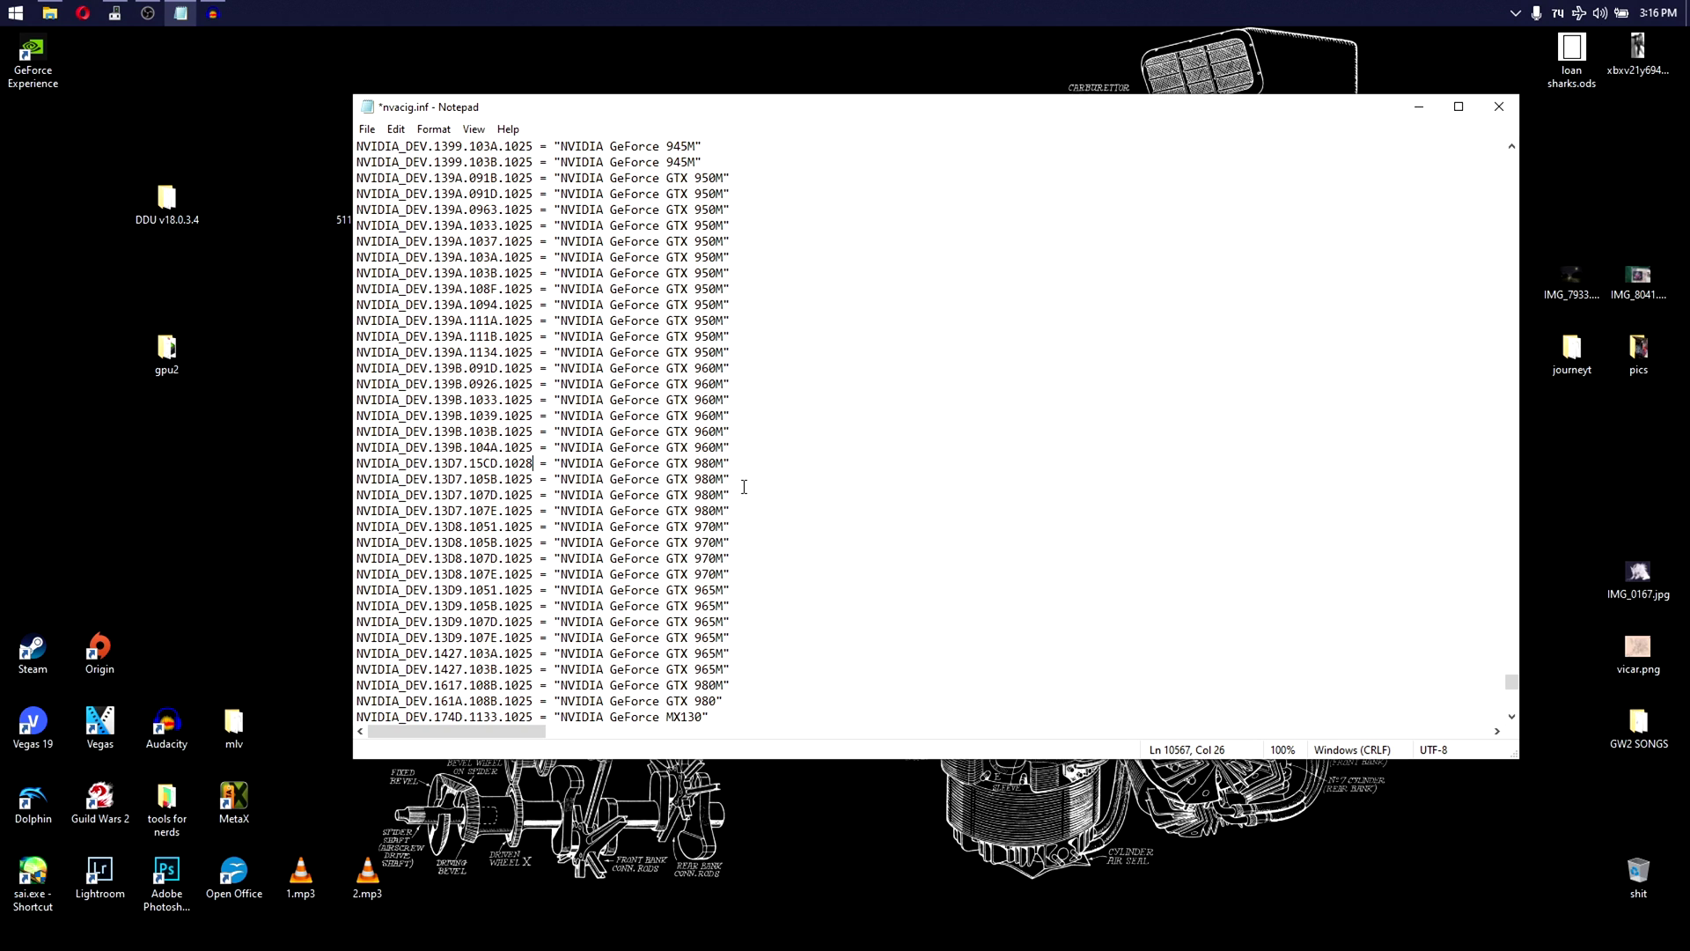
pyautogui.moveTo(738, 480); pyautogui.dragTo(557, 482)
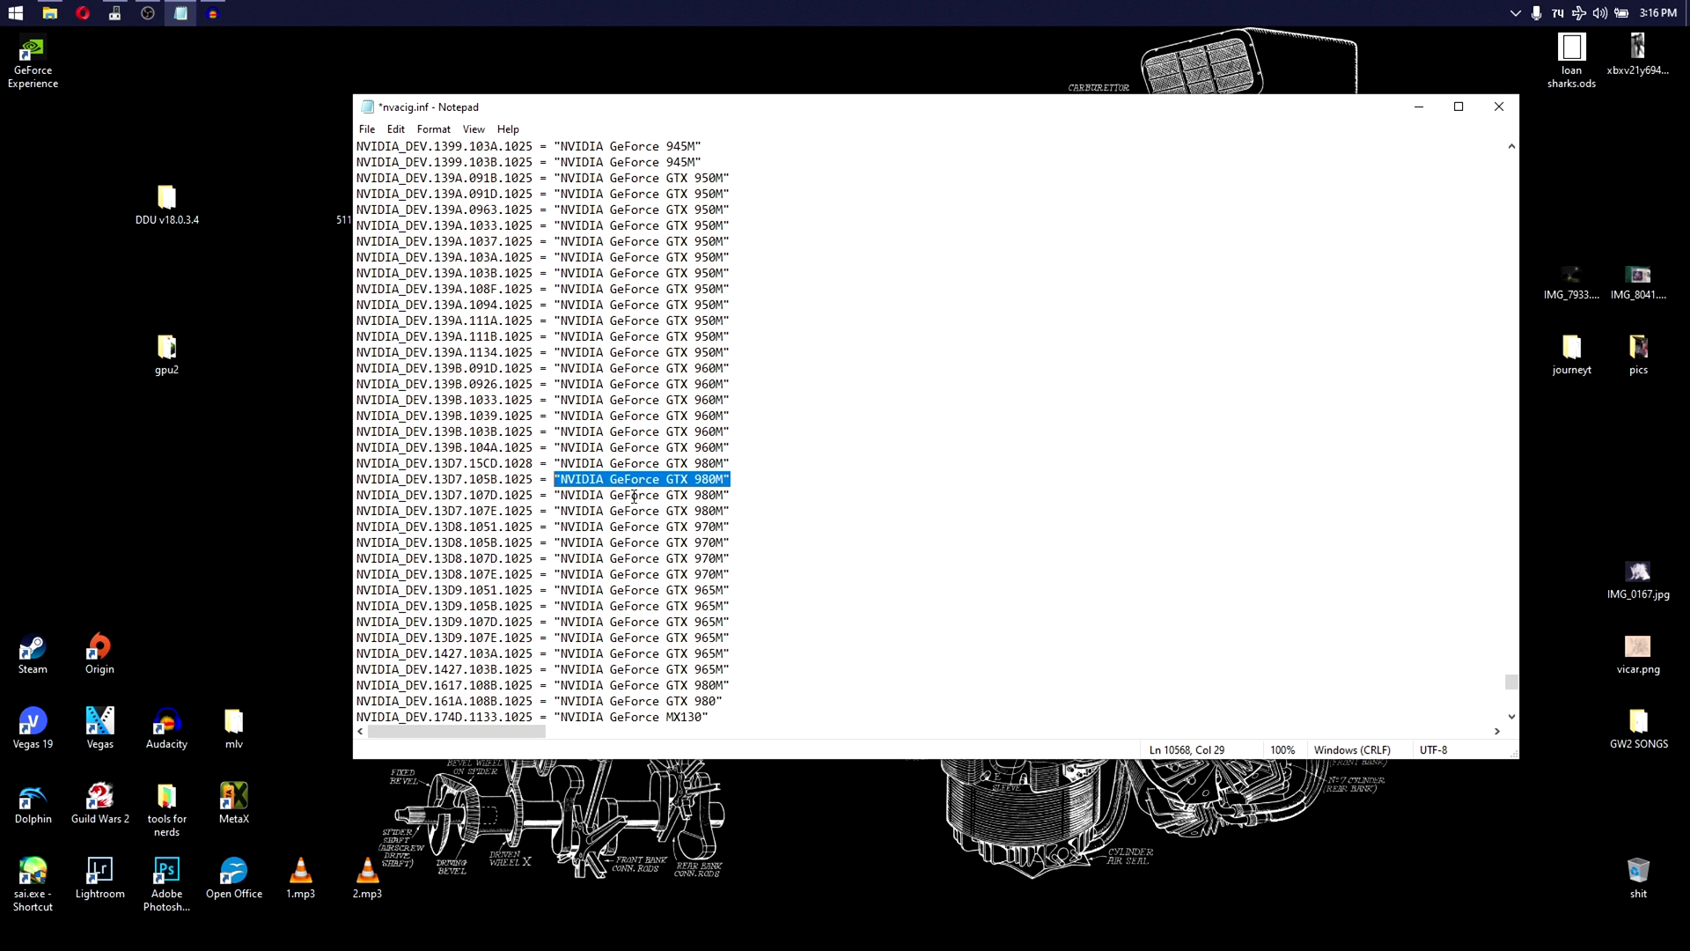
pyautogui.click(744, 482)
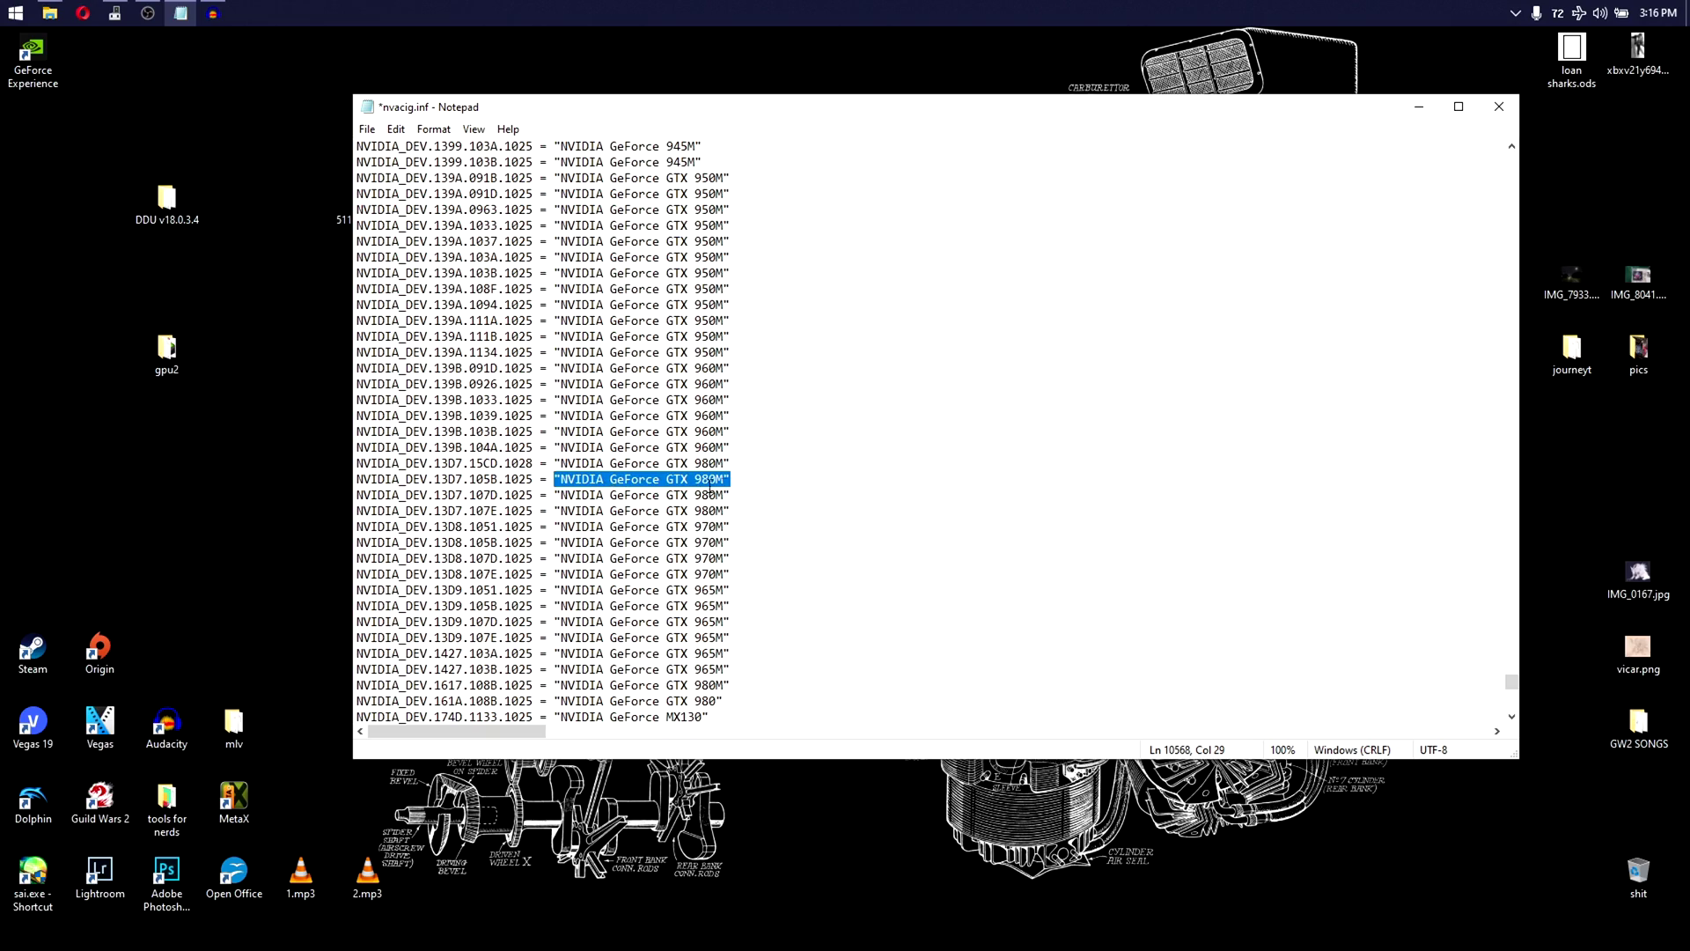
pyautogui.click(746, 482)
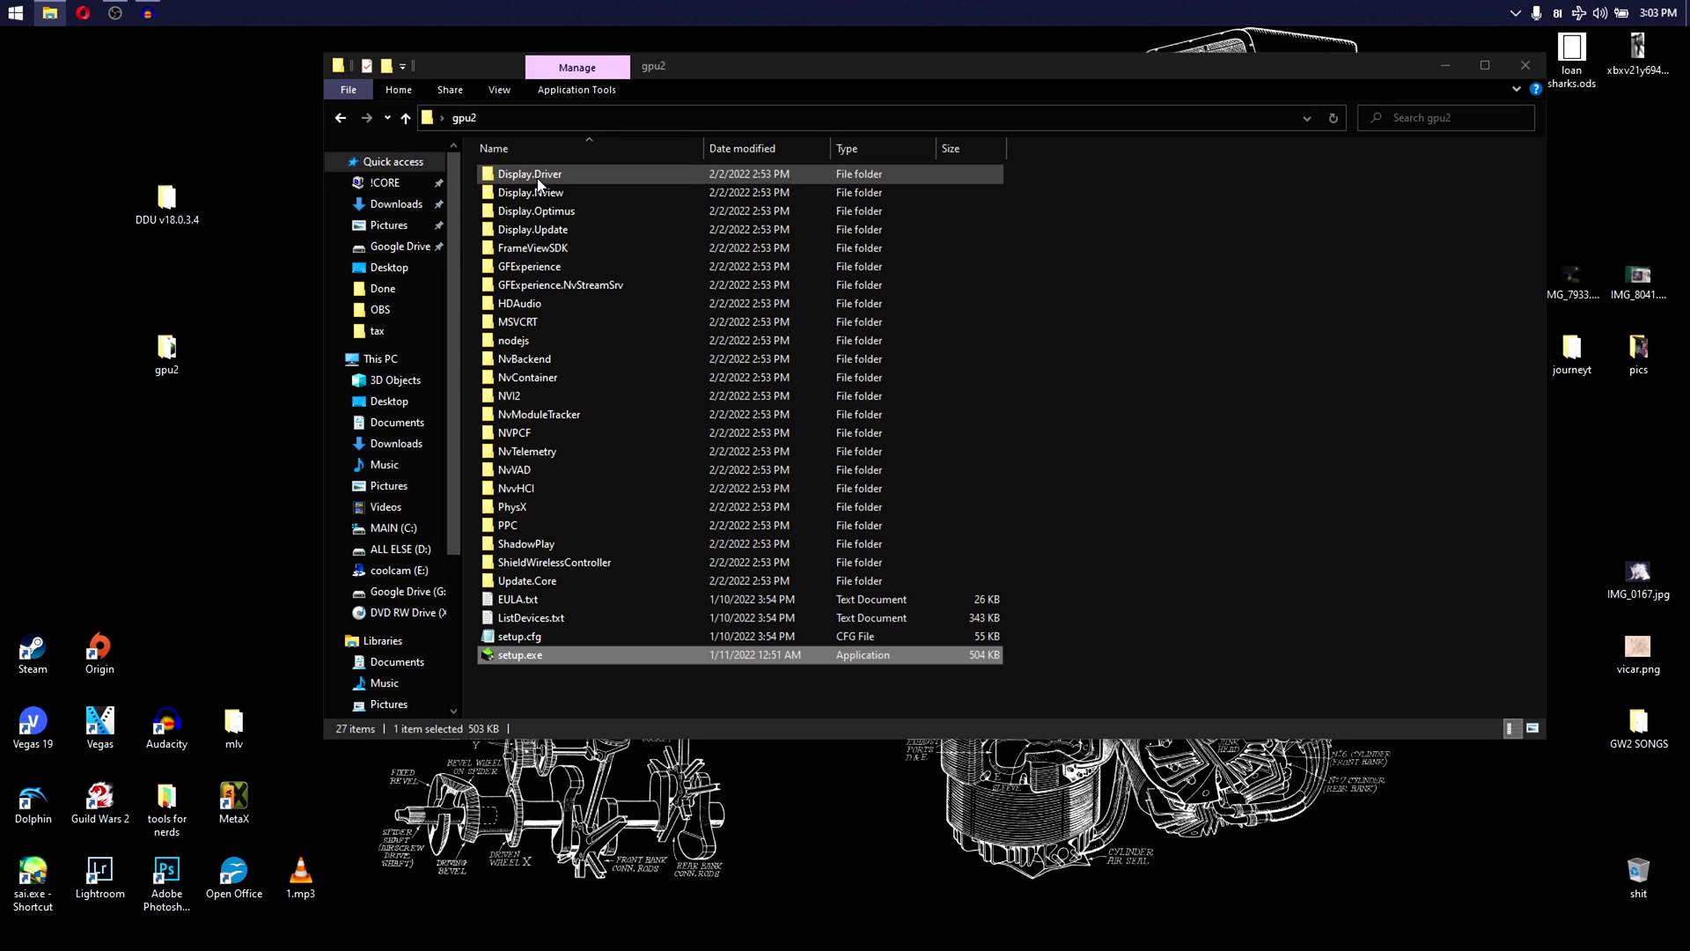
# Step: Run setup.exe from gpu2 to install driver 511.23 and review the failed Graphics Driver result
pyautogui.doubleClick(512, 658)
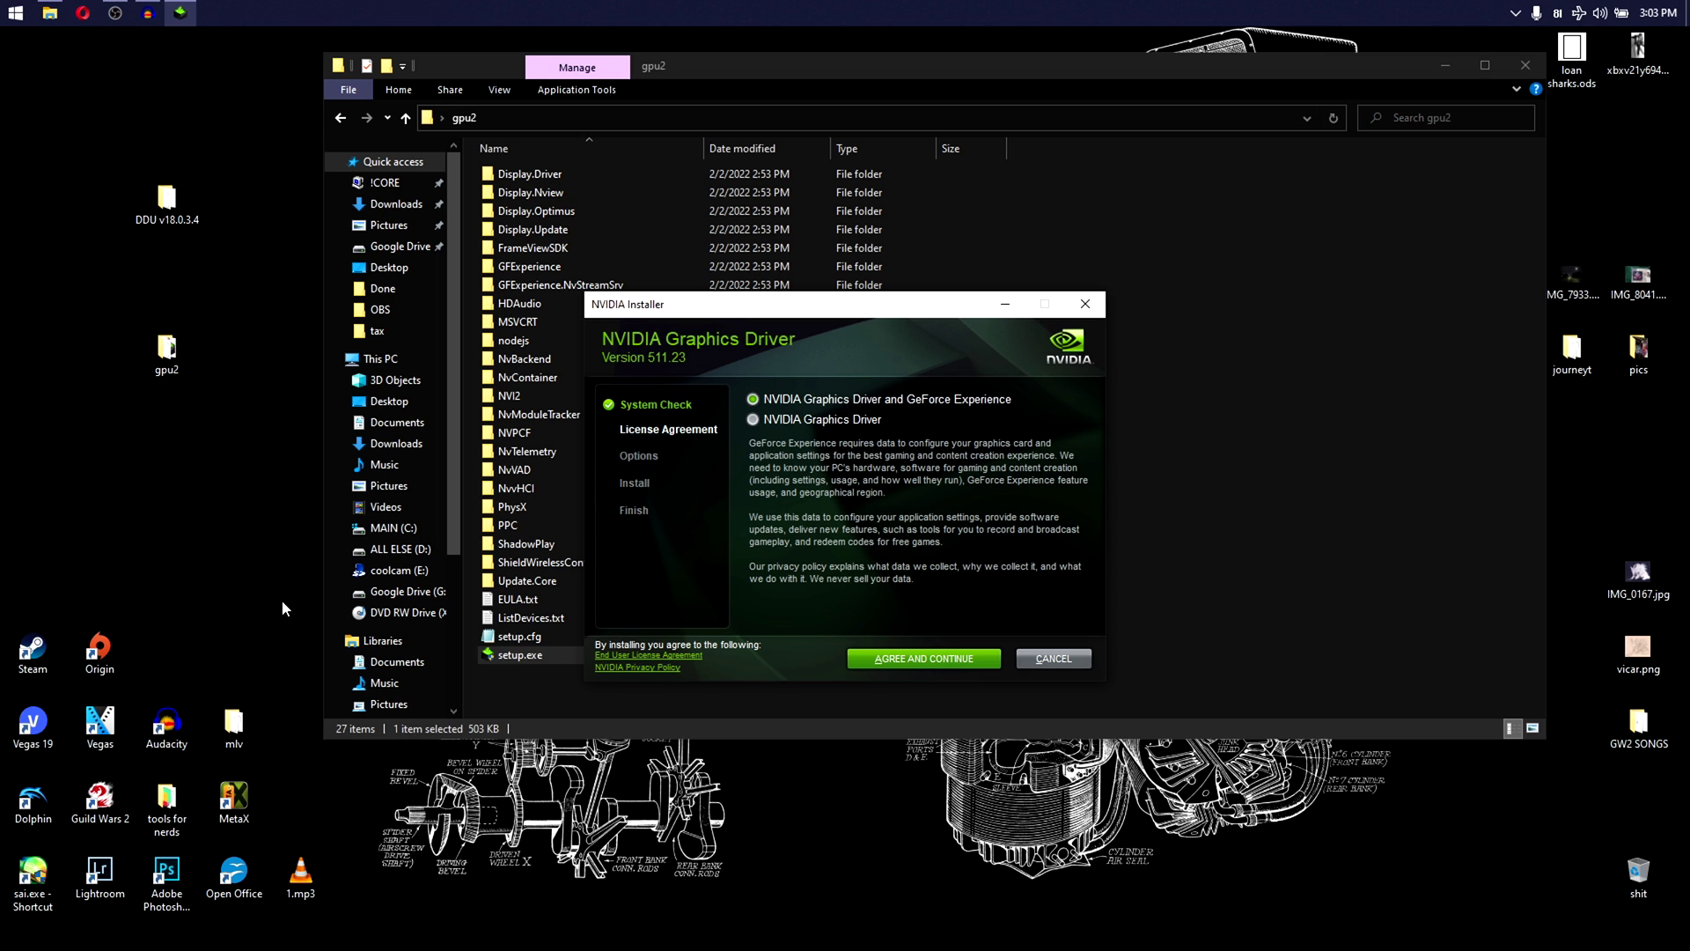
pyautogui.moveTo(852, 314); pyautogui.dragTo(858, 307)
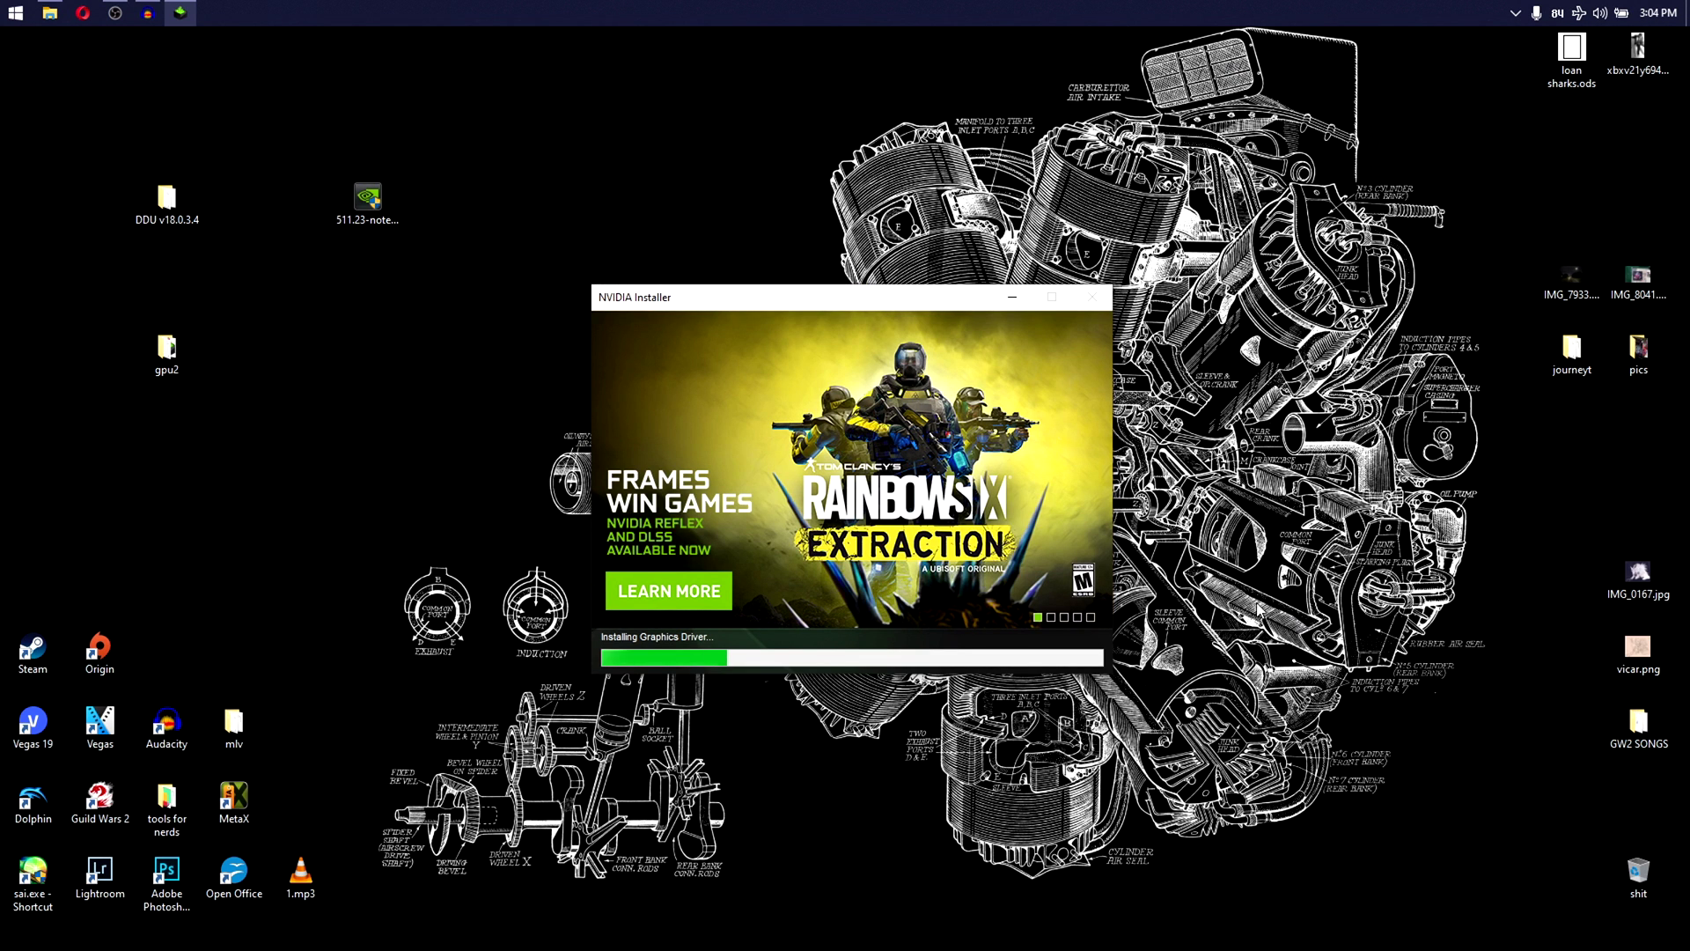
pyautogui.moveTo(787, 294); pyautogui.dragTo(768, 276)
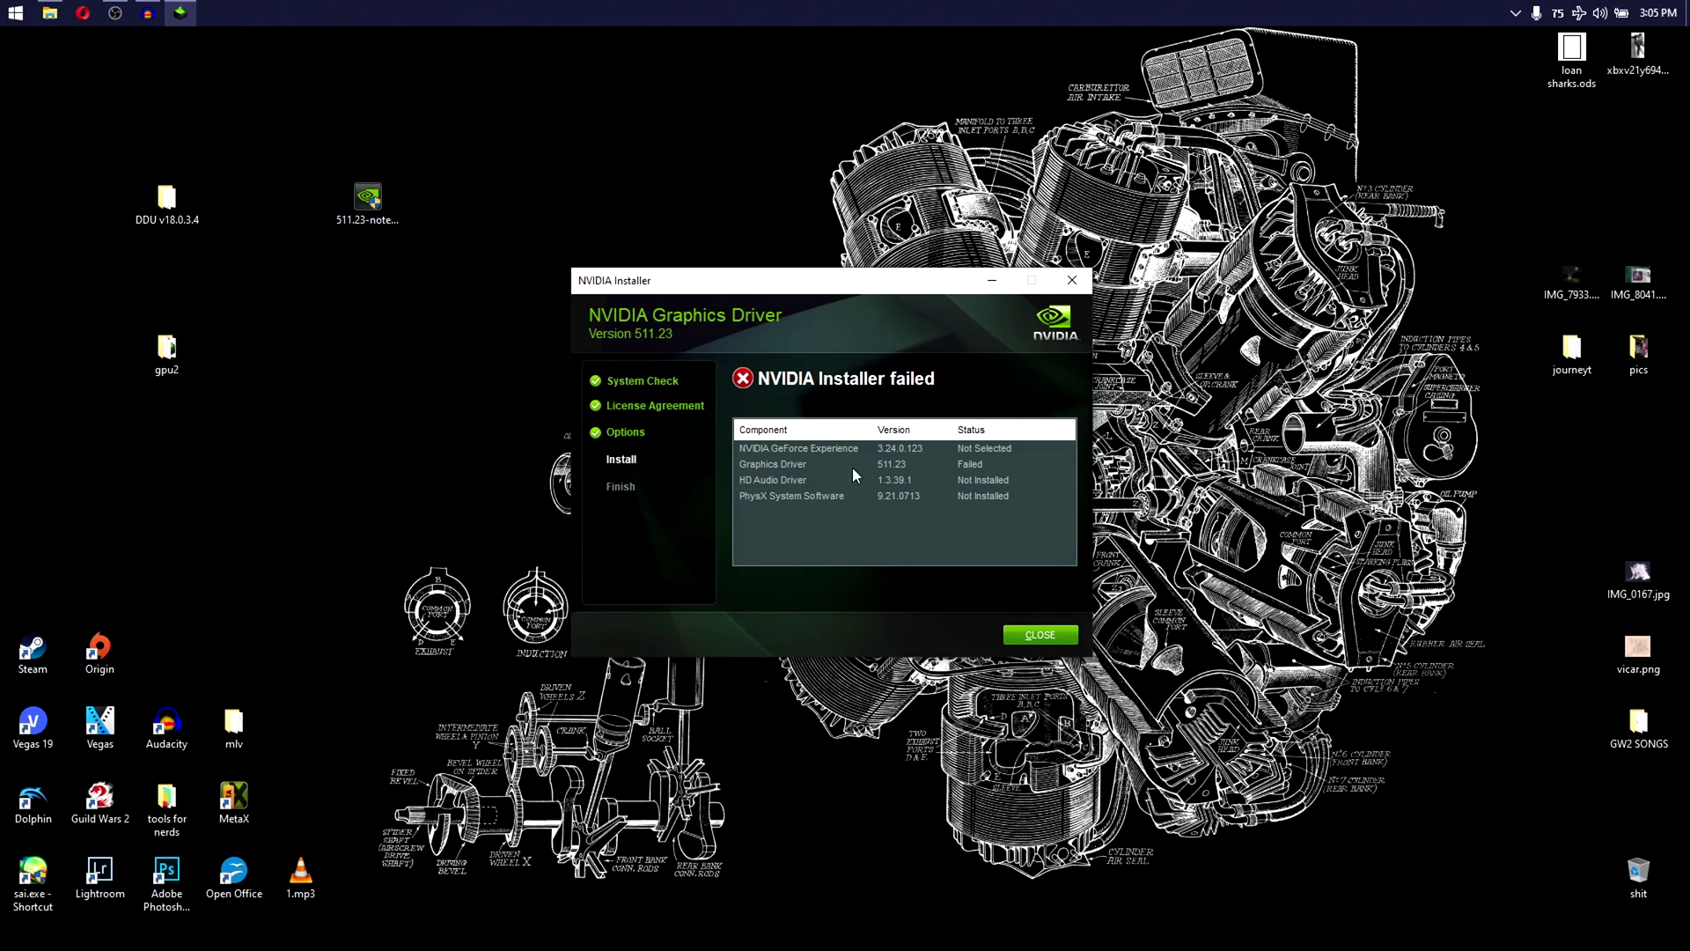
pyautogui.click(975, 471)
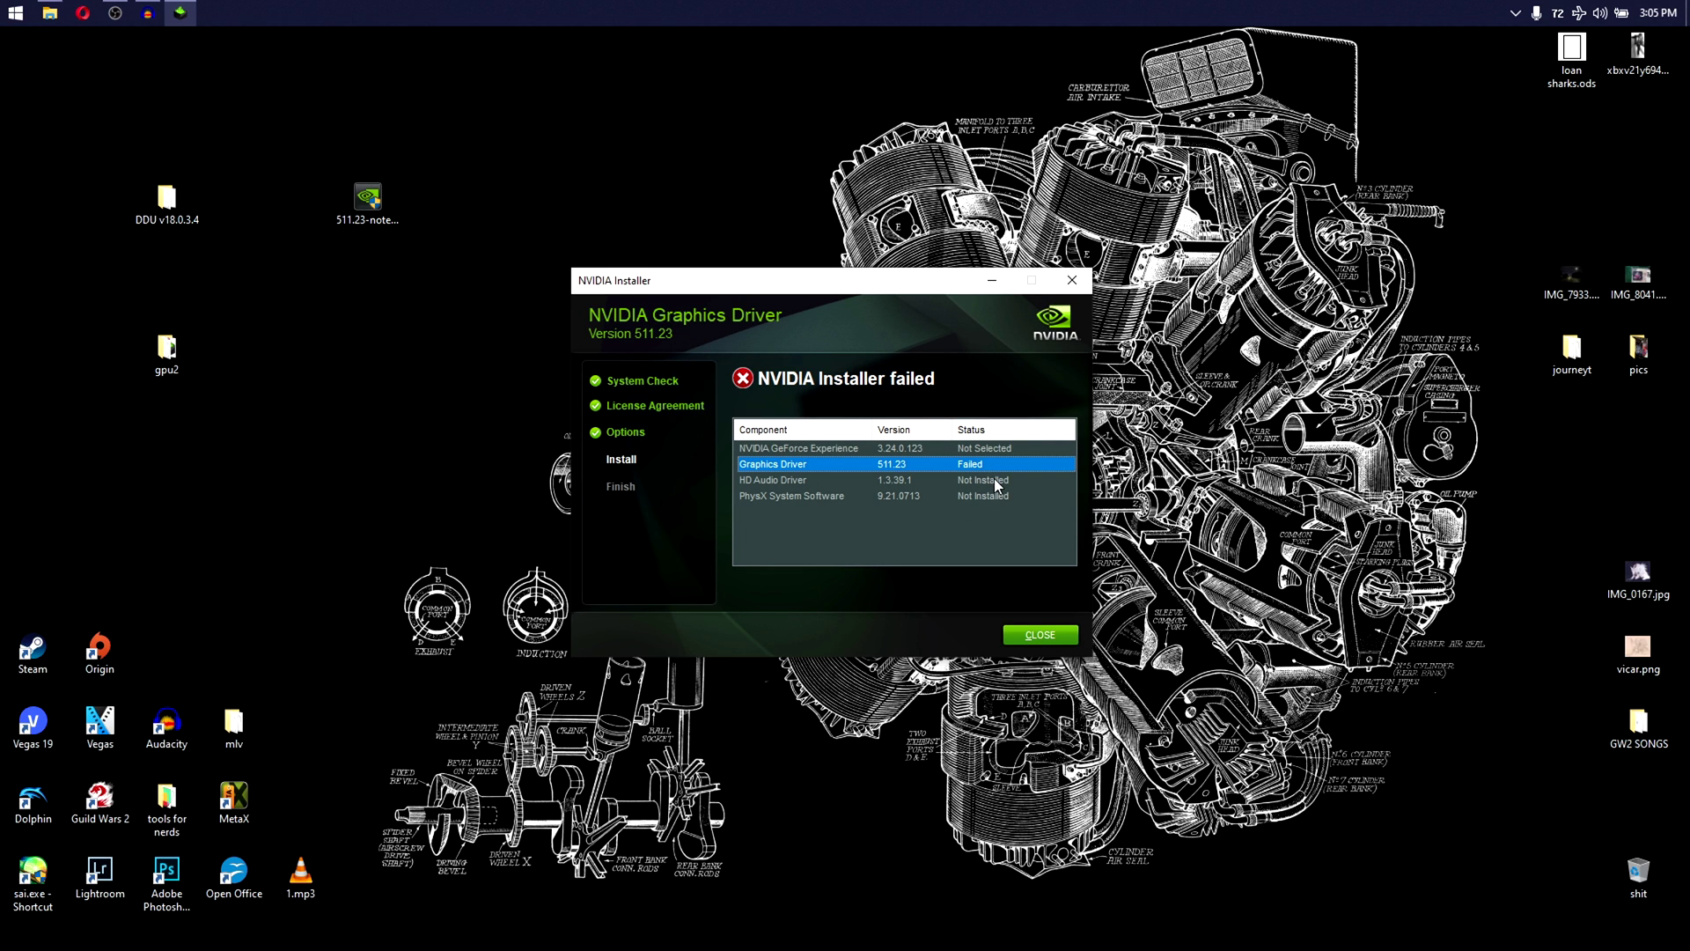
pyautogui.click(994, 479)
pyautogui.click(992, 498)
pyautogui.click(976, 471)
pyautogui.click(1207, 340)
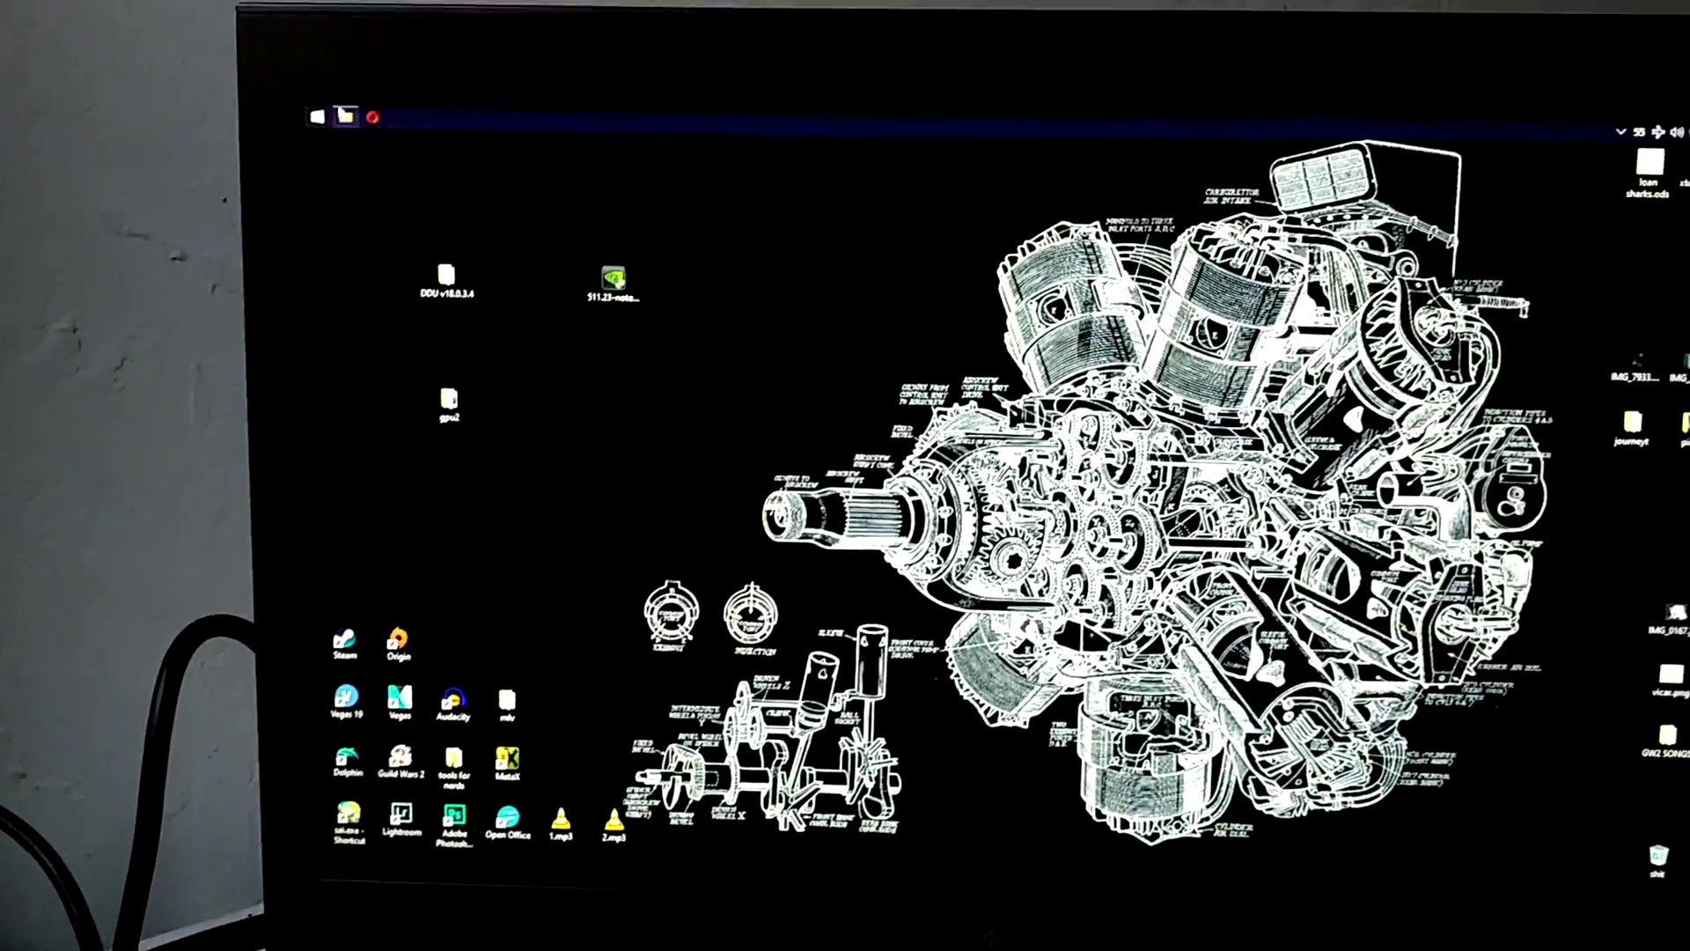
# Step: Restart the PC into Startup Settings via Troubleshoot > Advanced options
pyautogui.press('super')
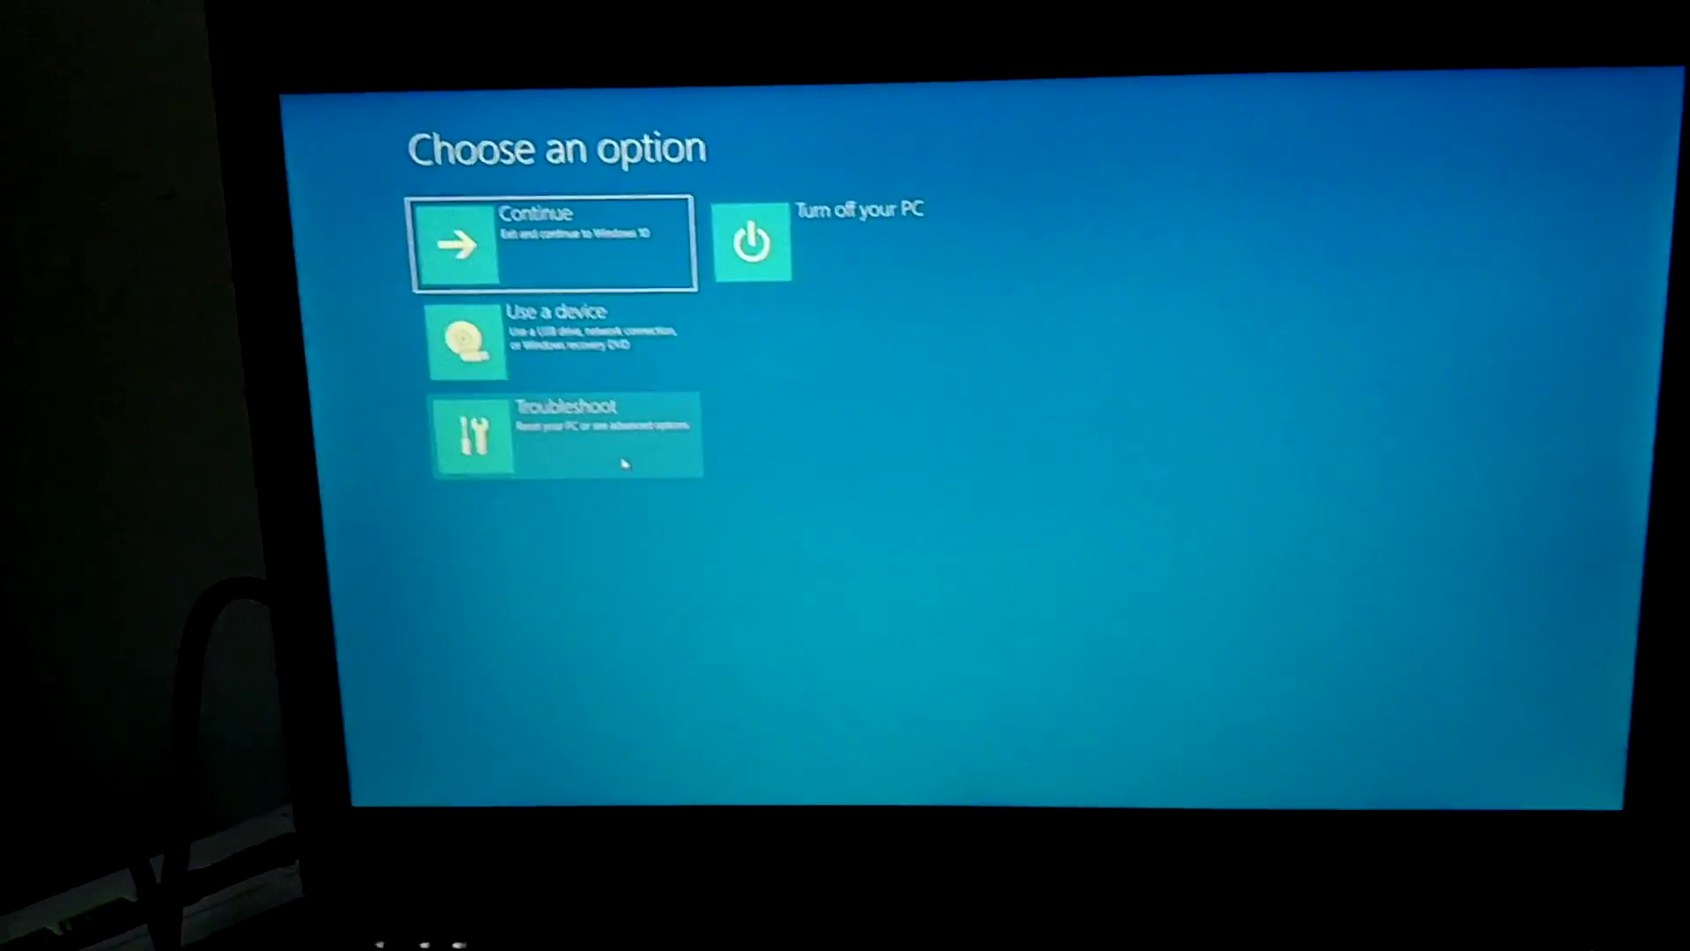
pyautogui.click(622, 464)
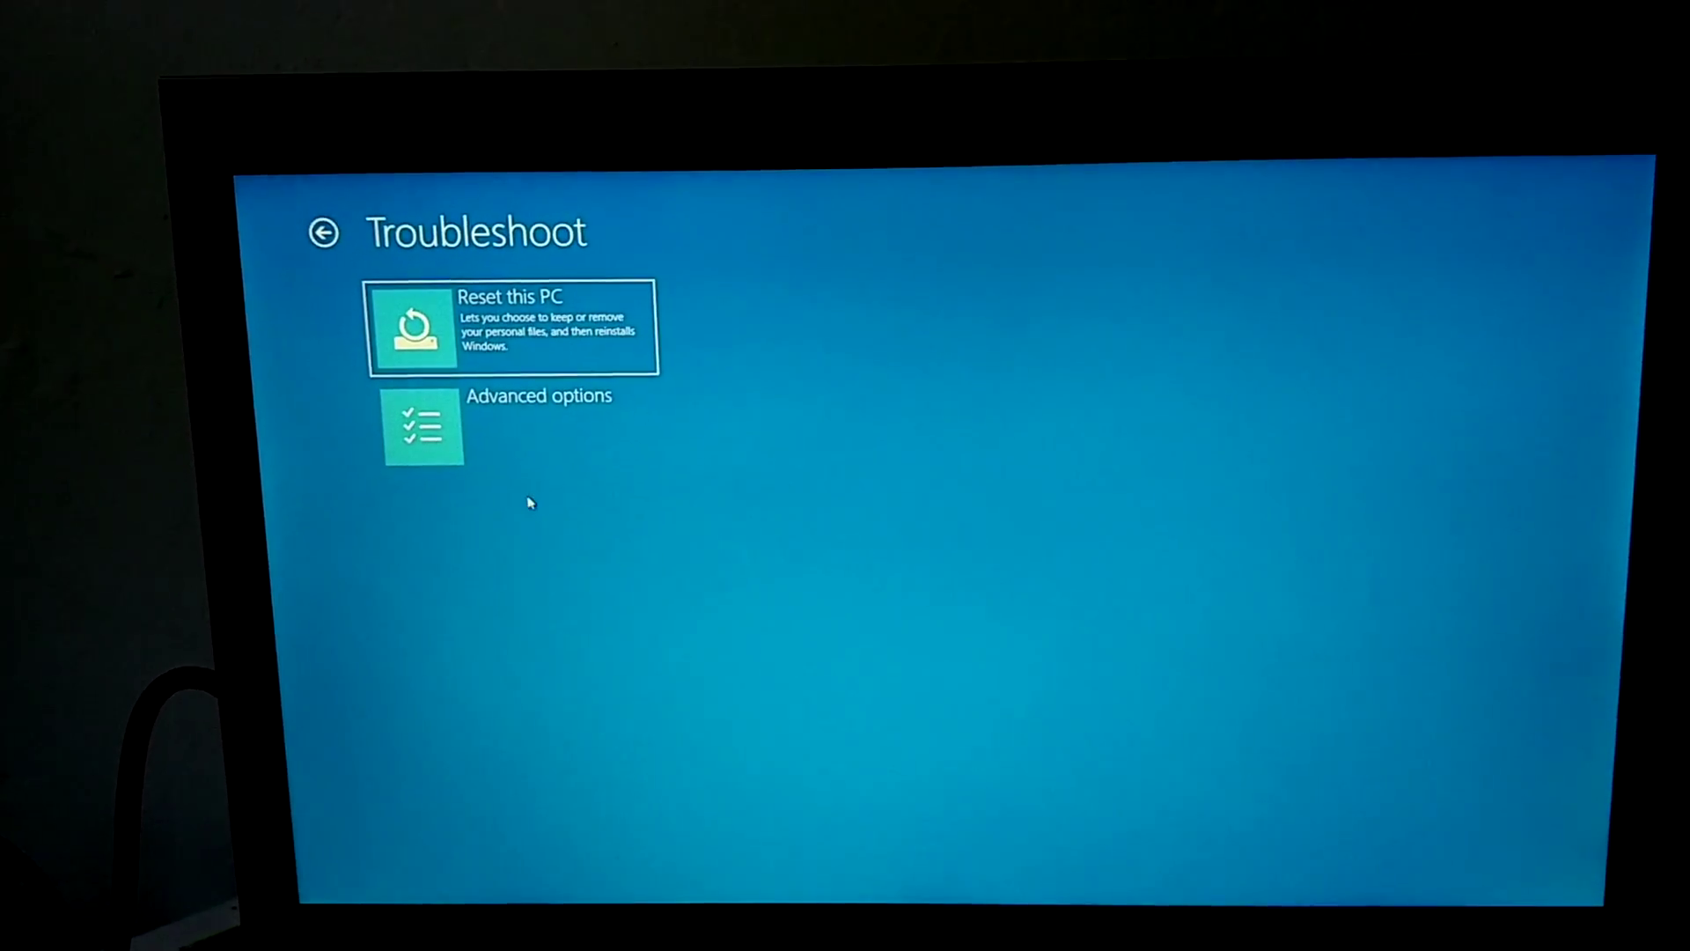
pyautogui.click(521, 465)
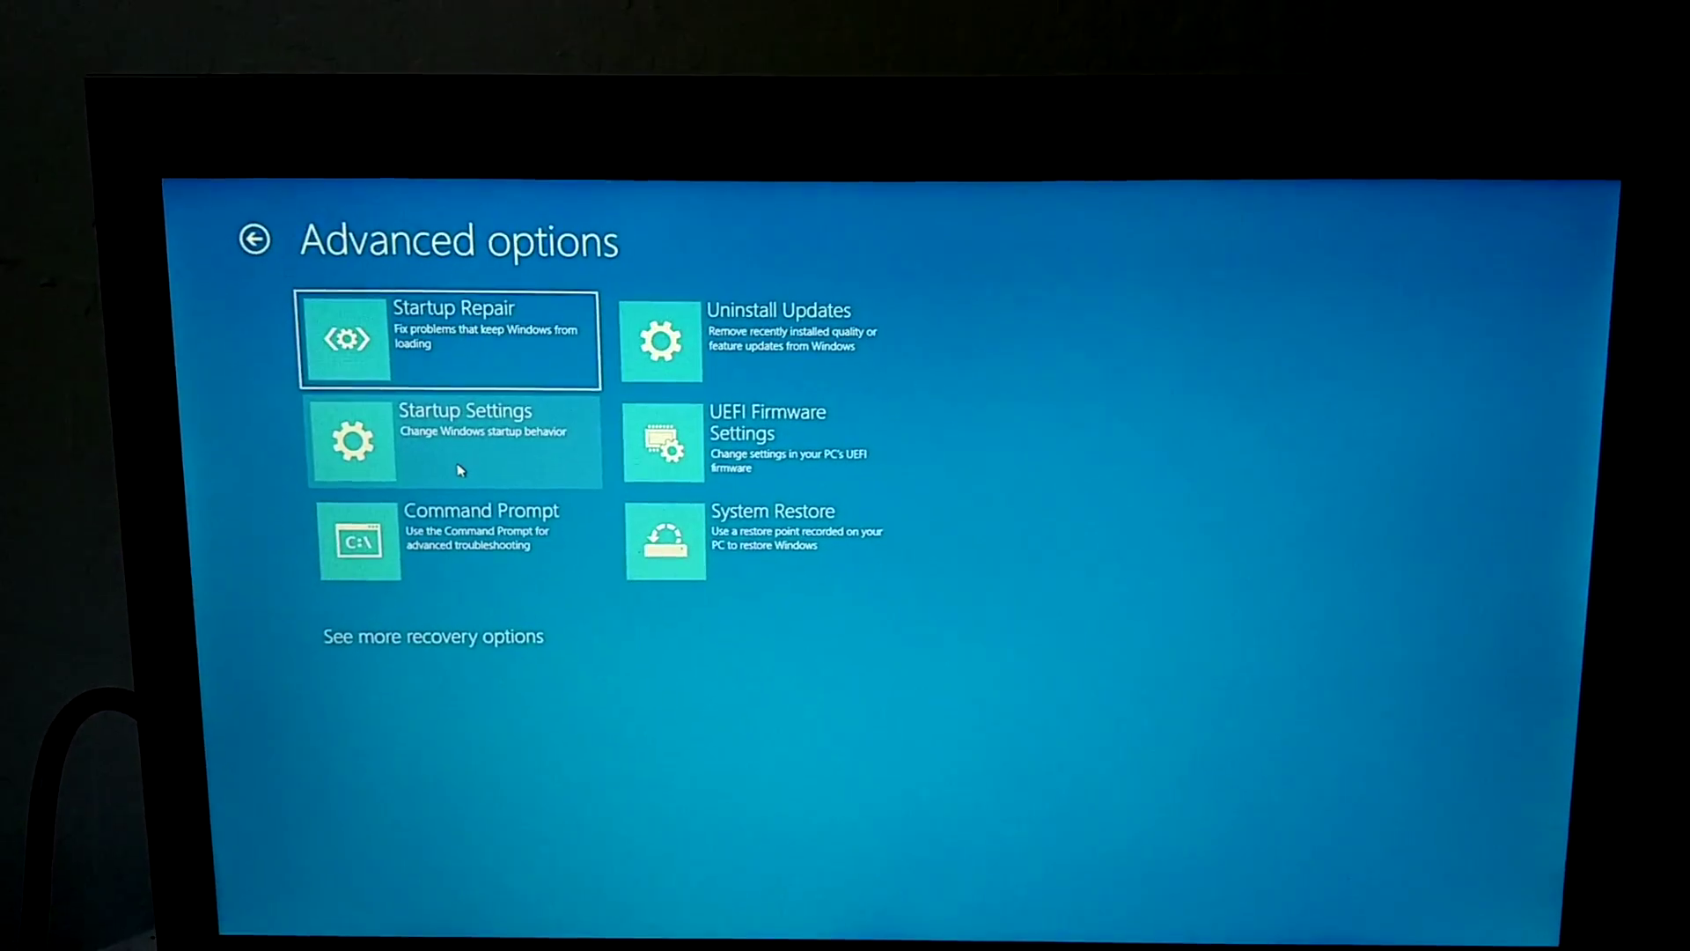
pyautogui.click(460, 470)
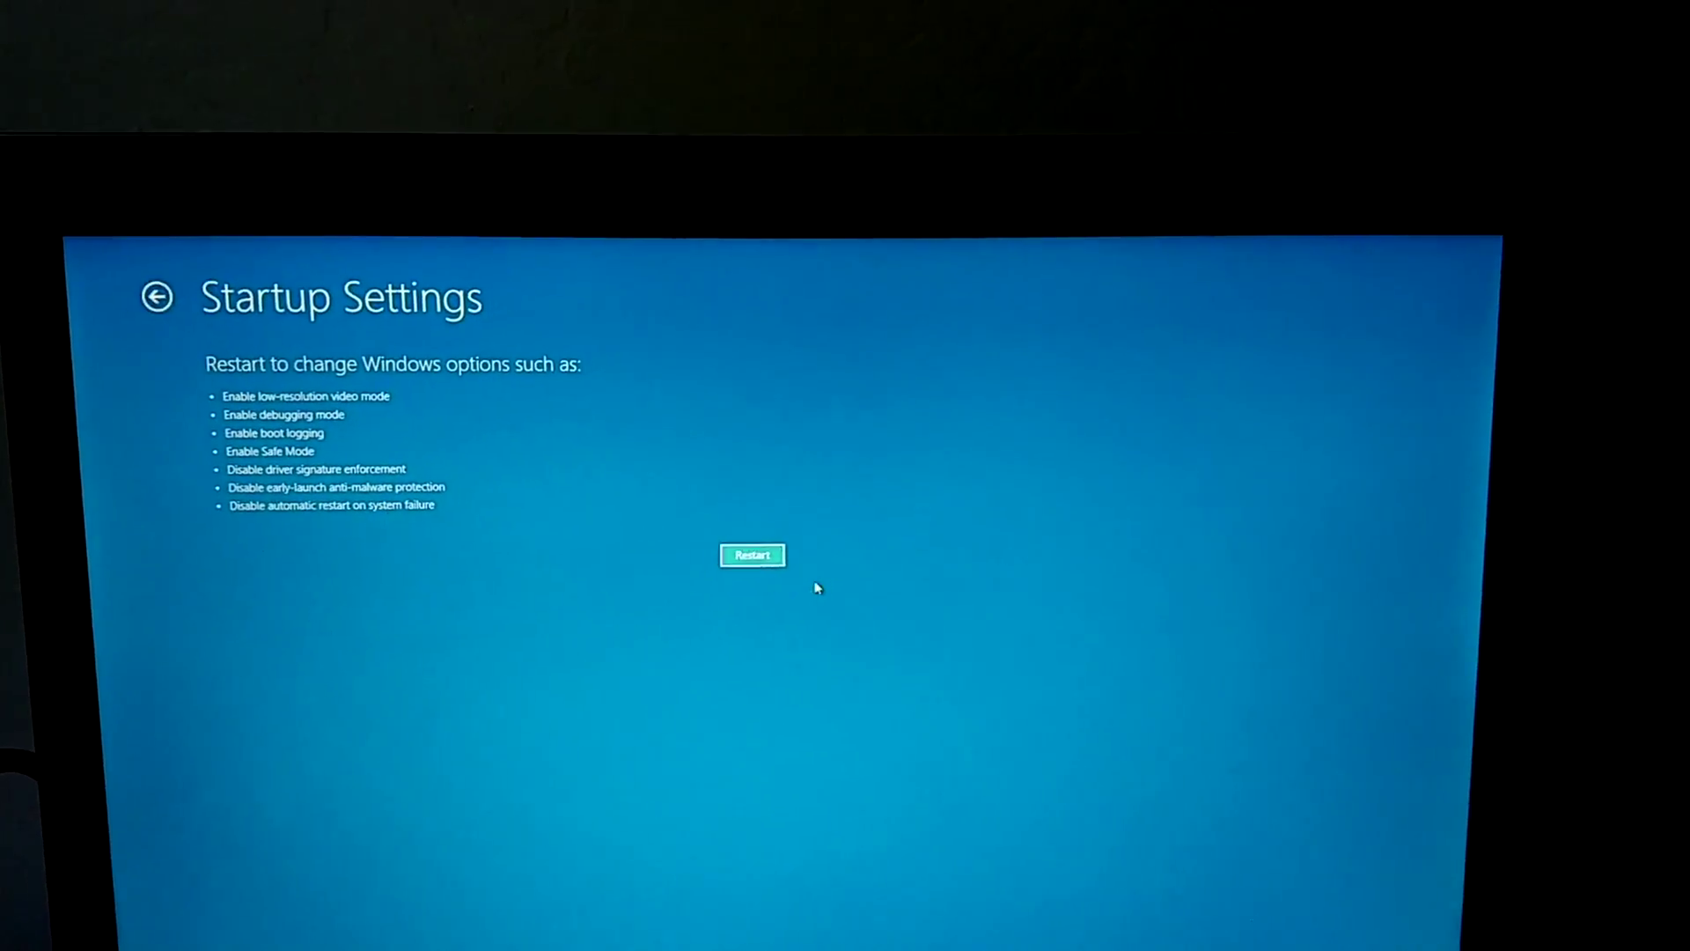
pyautogui.click(764, 557)
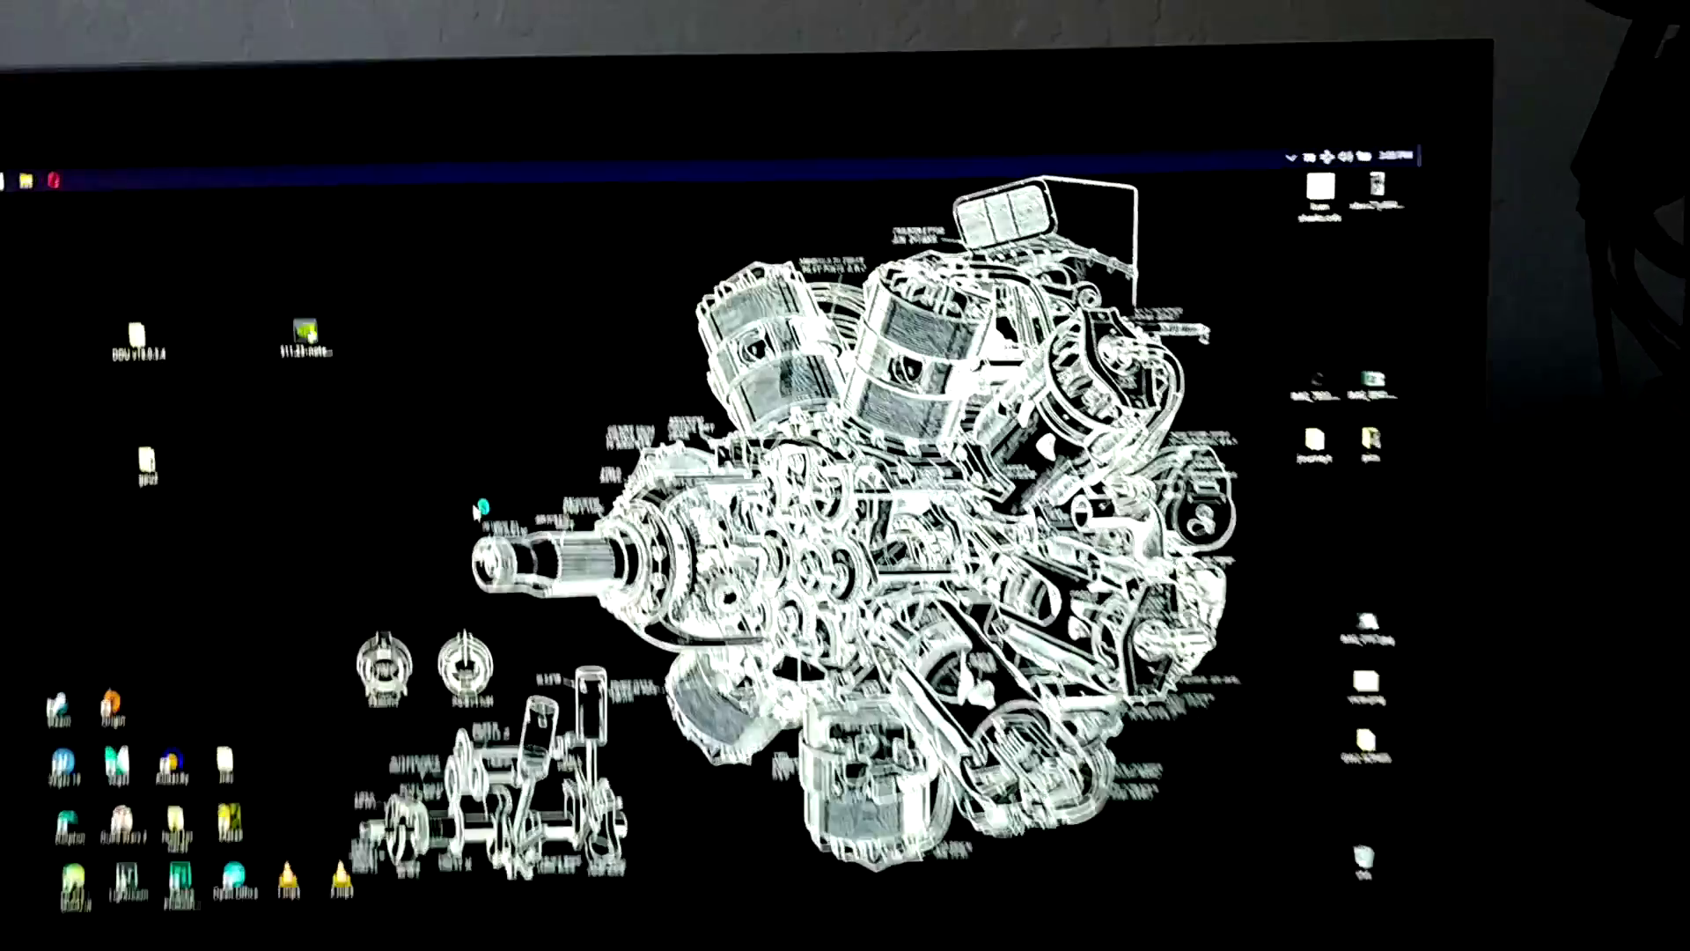
# Step: Launch setup.exe from the gpu2 folder again and allow it to run as administrator
pyautogui.doubleClick(237, 380)
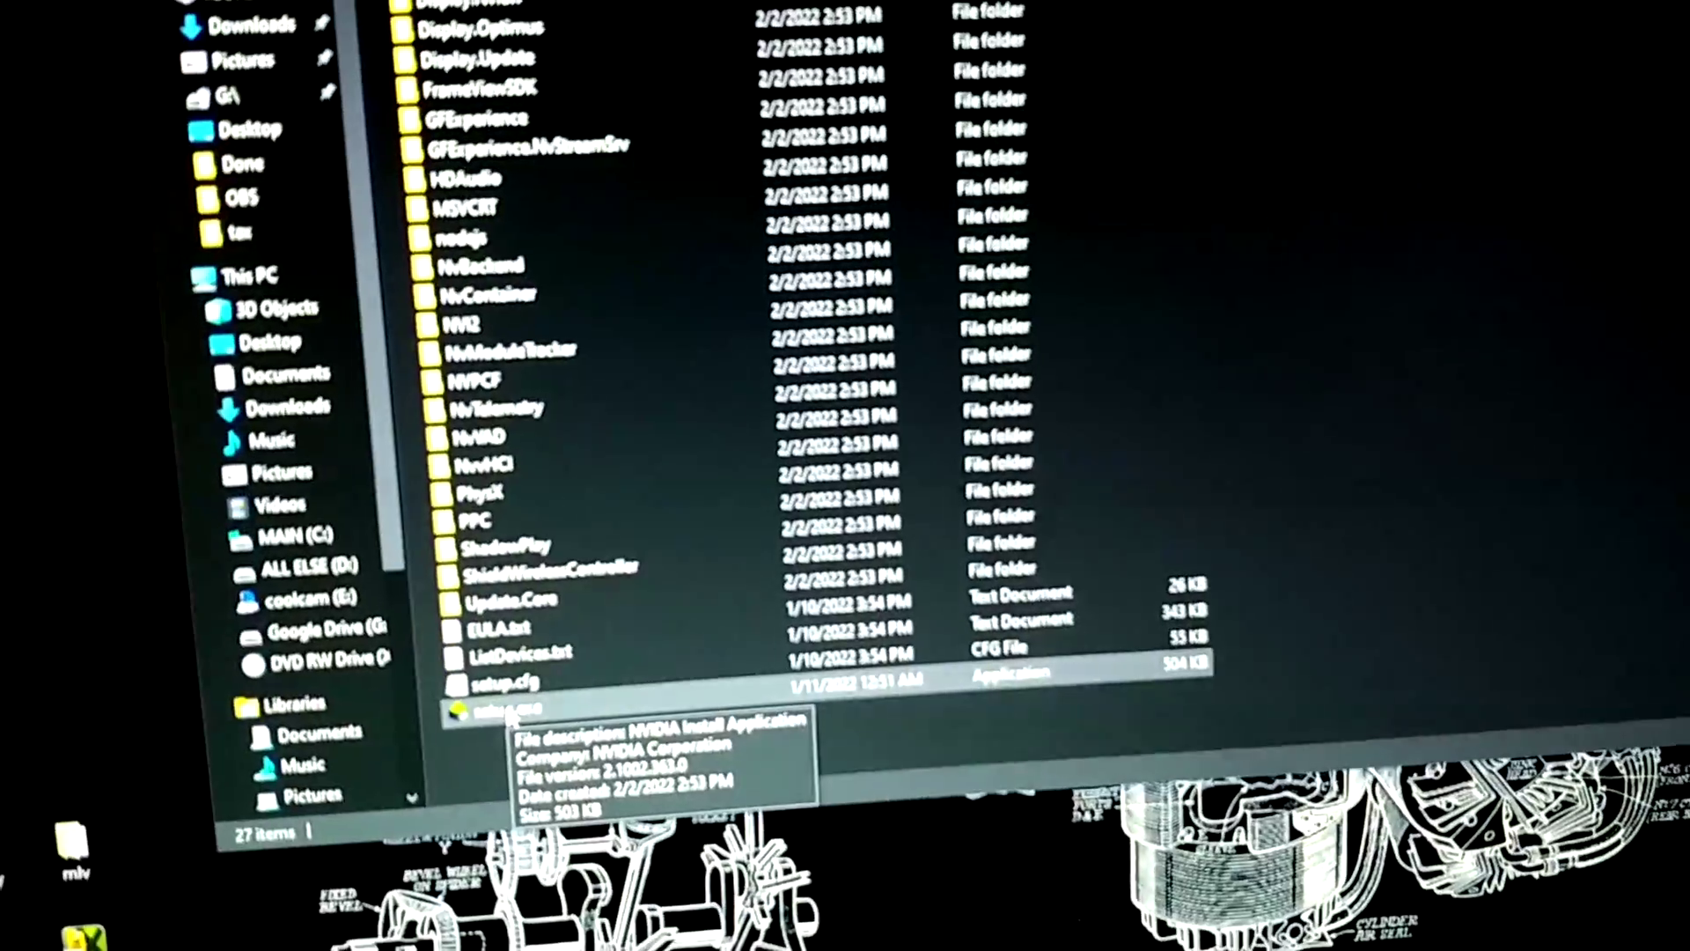
pyautogui.doubleClick(507, 713)
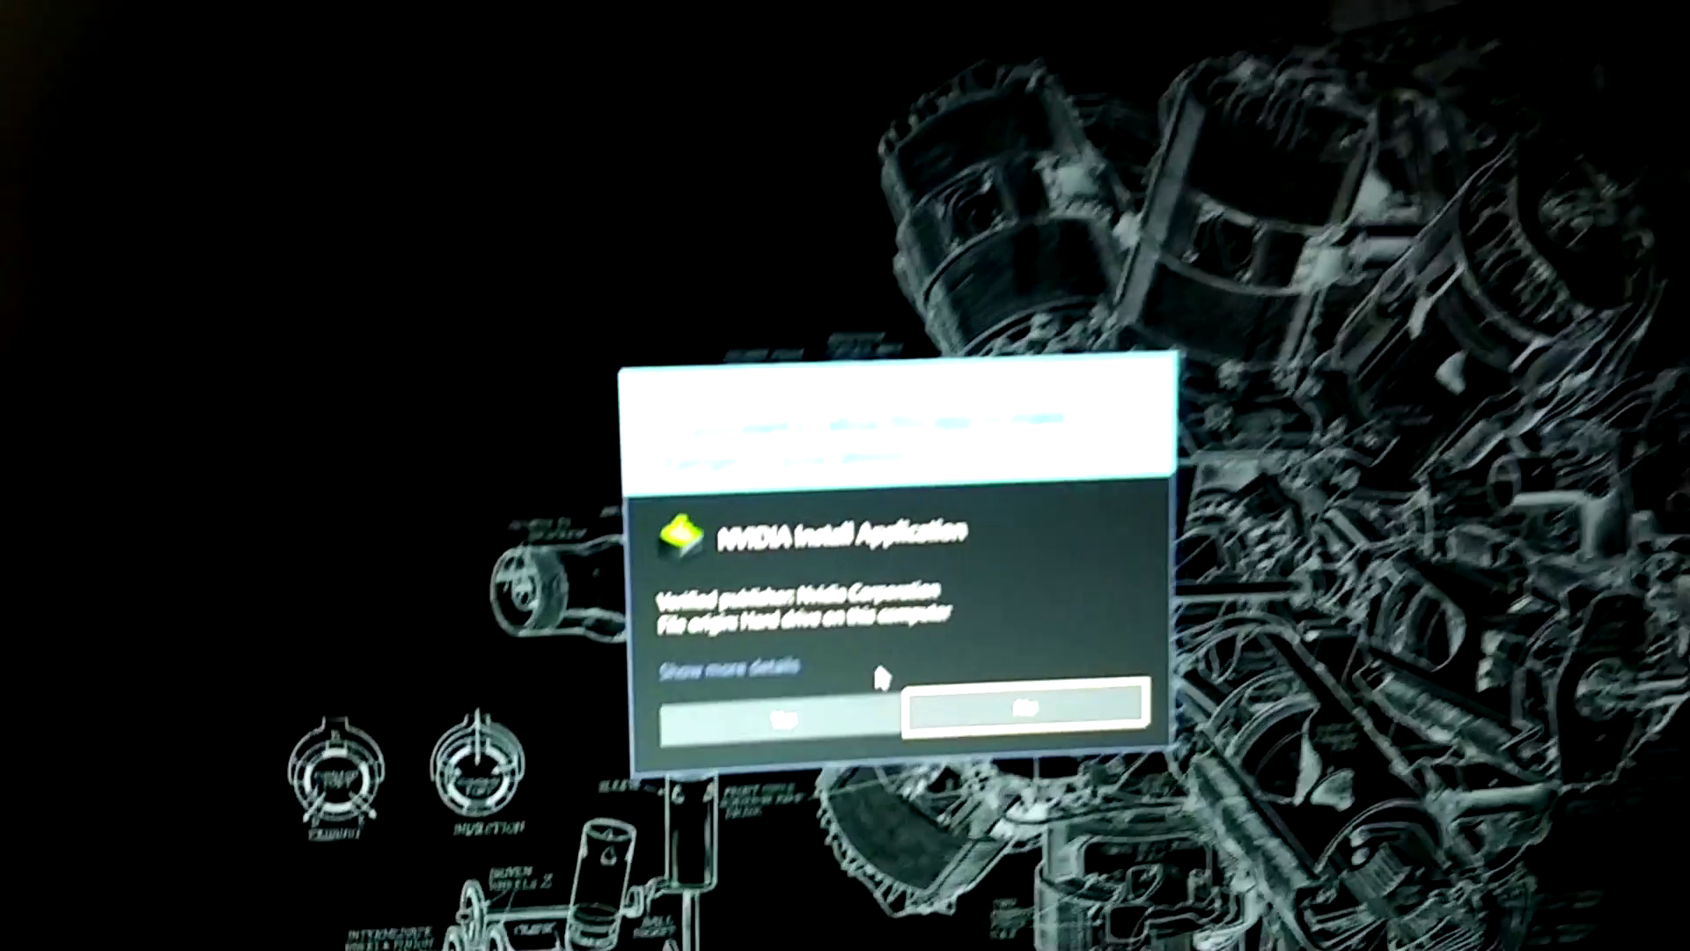
pyautogui.click(774, 705)
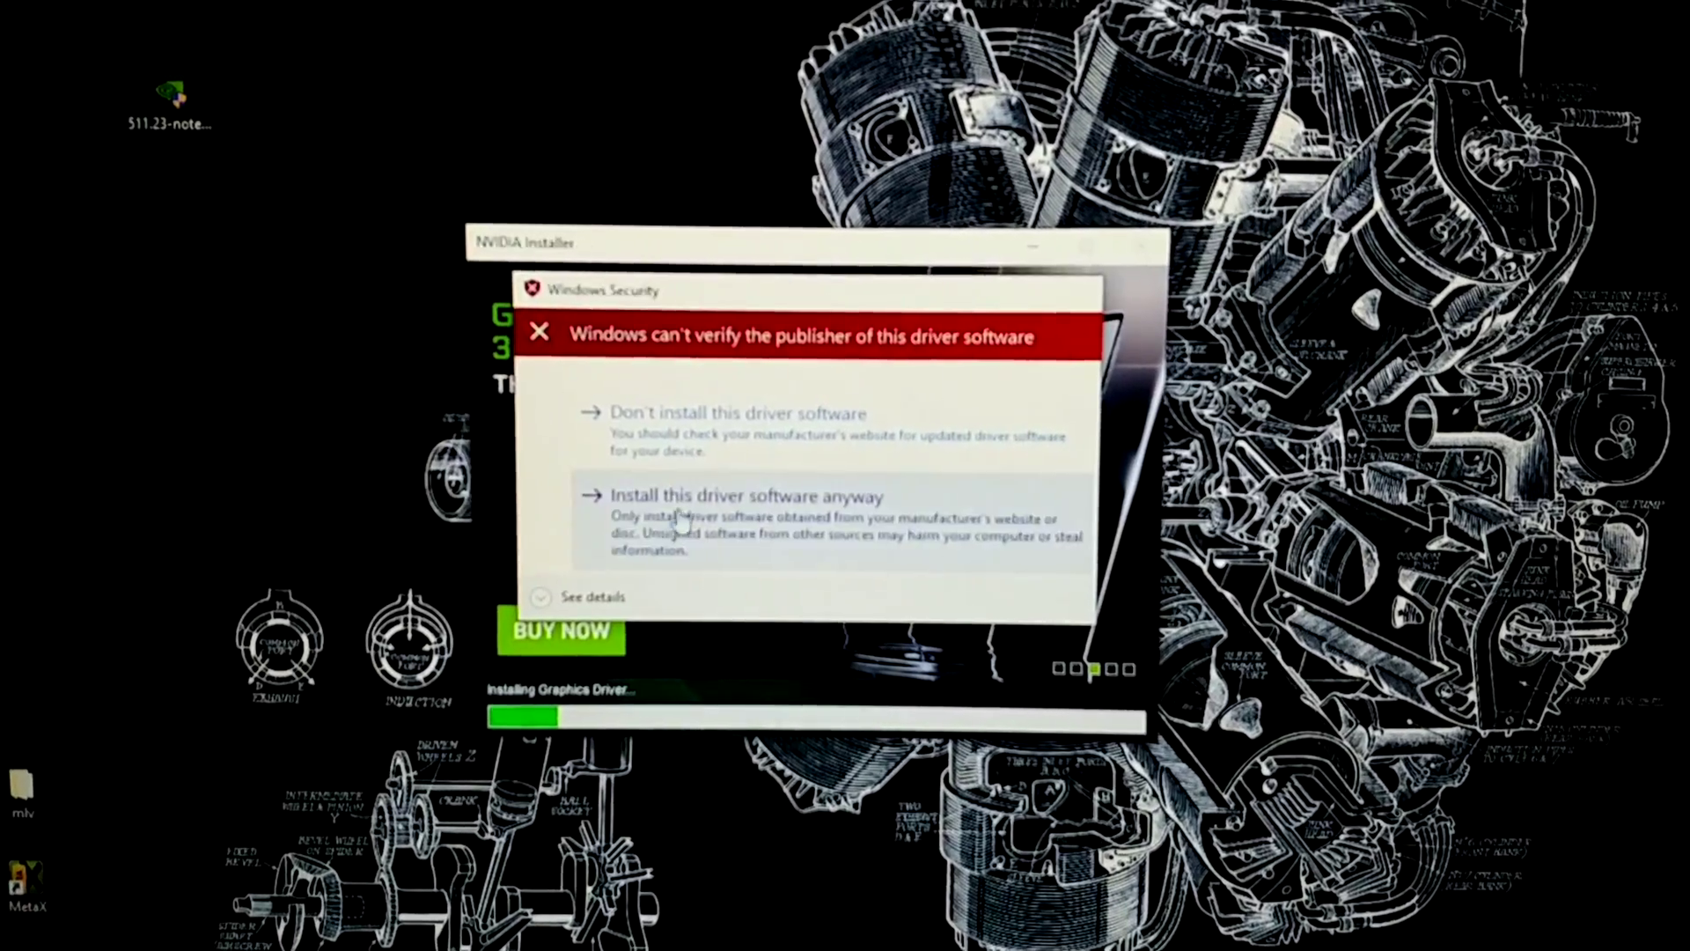
# Step: Approve installing the unsigned NVIDIA graphics driver anyway at the Windows Security warning
pyautogui.click(667, 515)
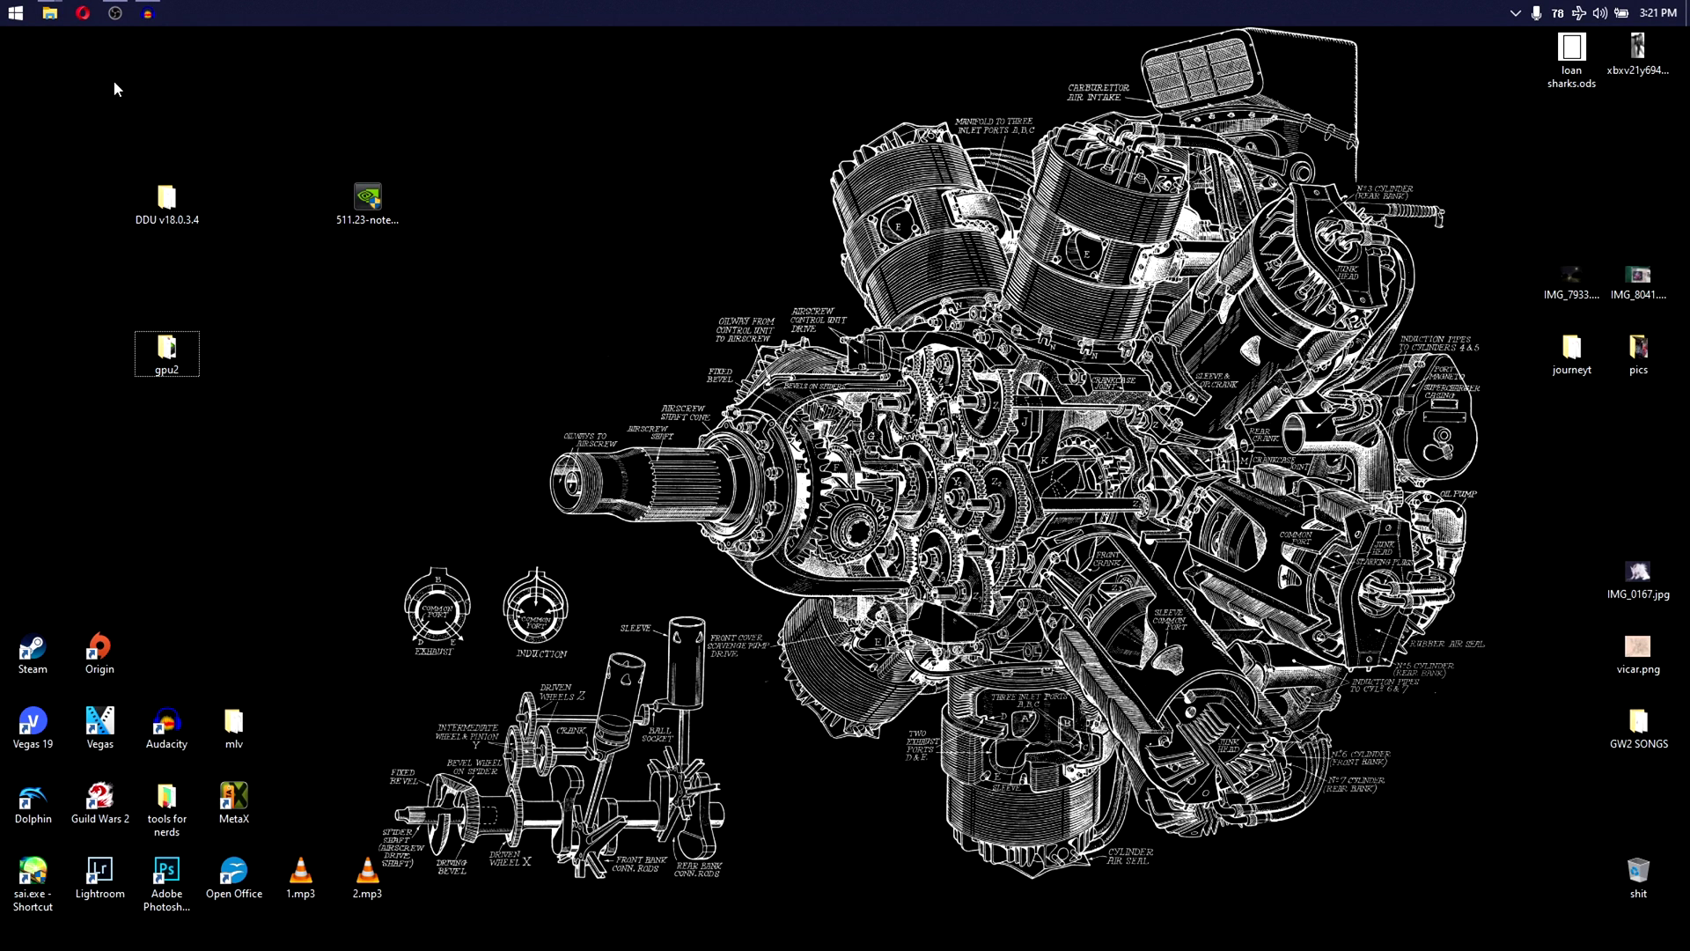
# Step: Open Device Manager and check the GTX 980M's properties: driver 30.0.15.1123 dated 1/10/2022
pyautogui.press('super+x')
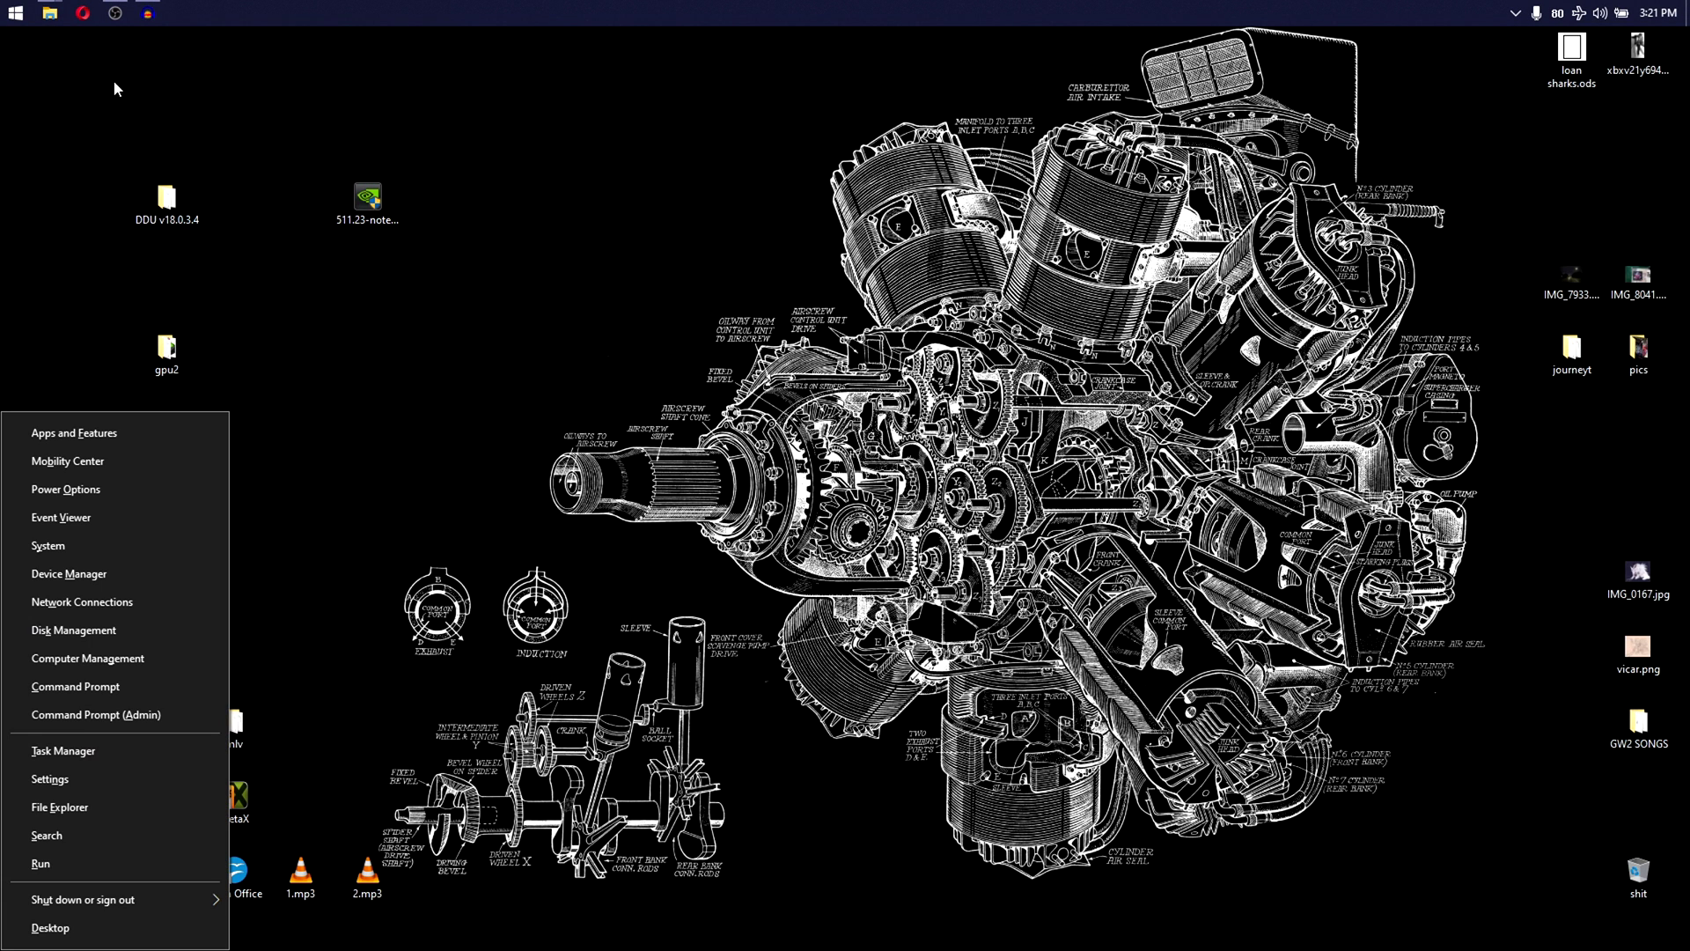
pyautogui.press('Escape')
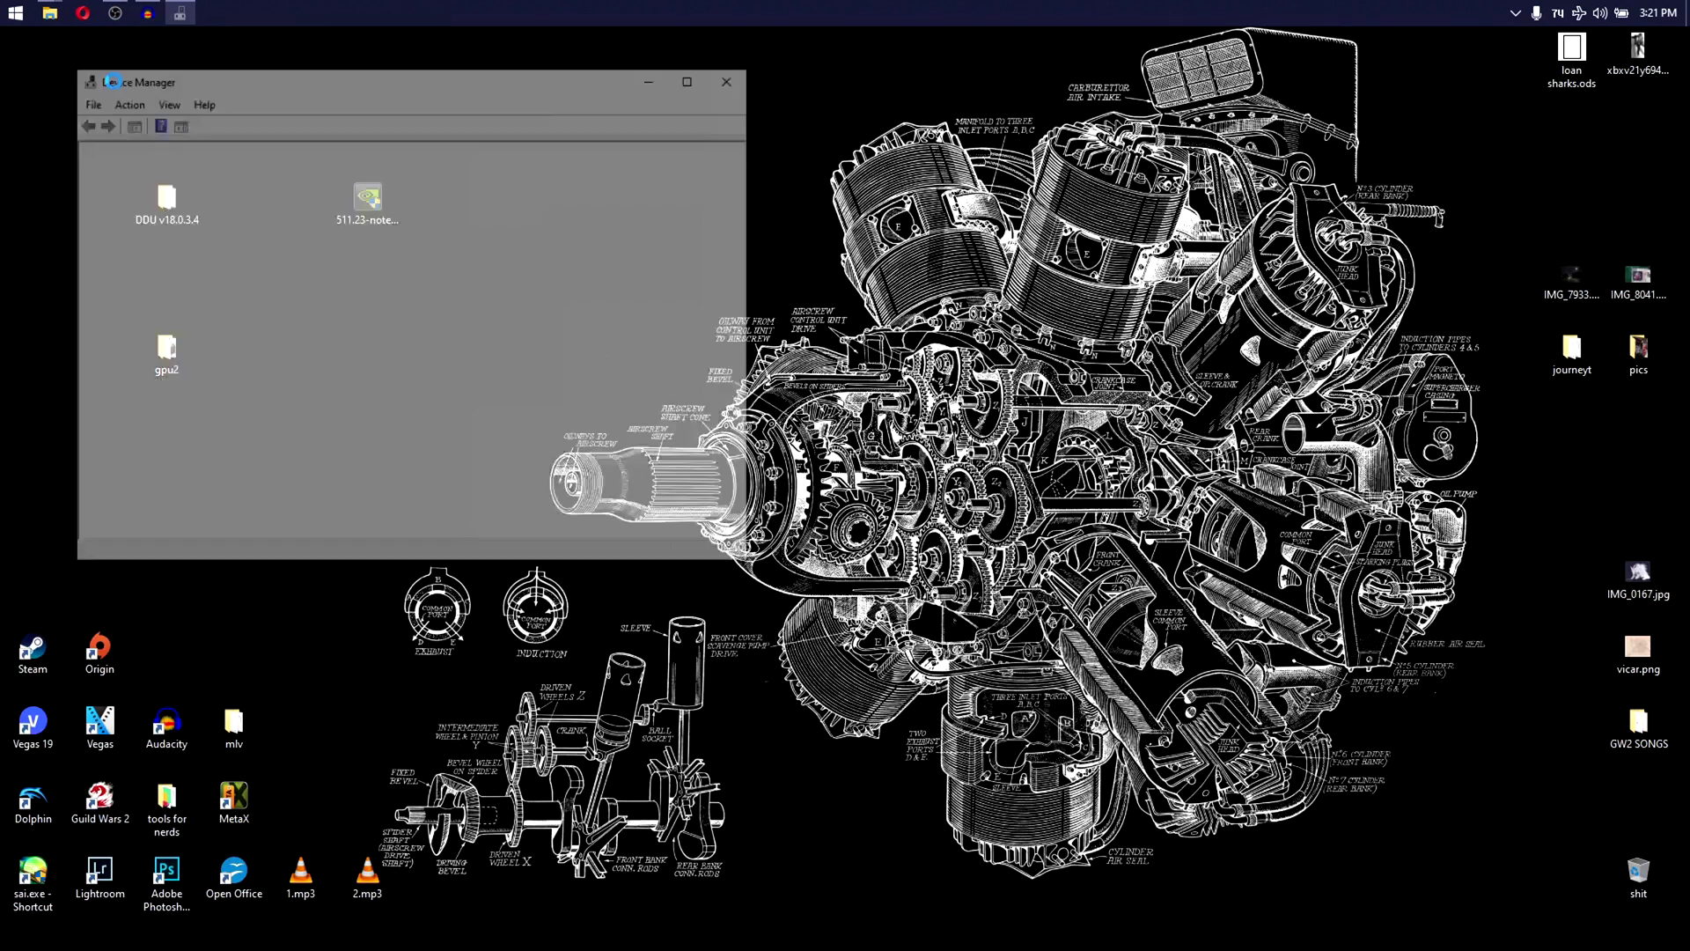
pyautogui.moveTo(127, 82); pyautogui.dragTo(256, 83)
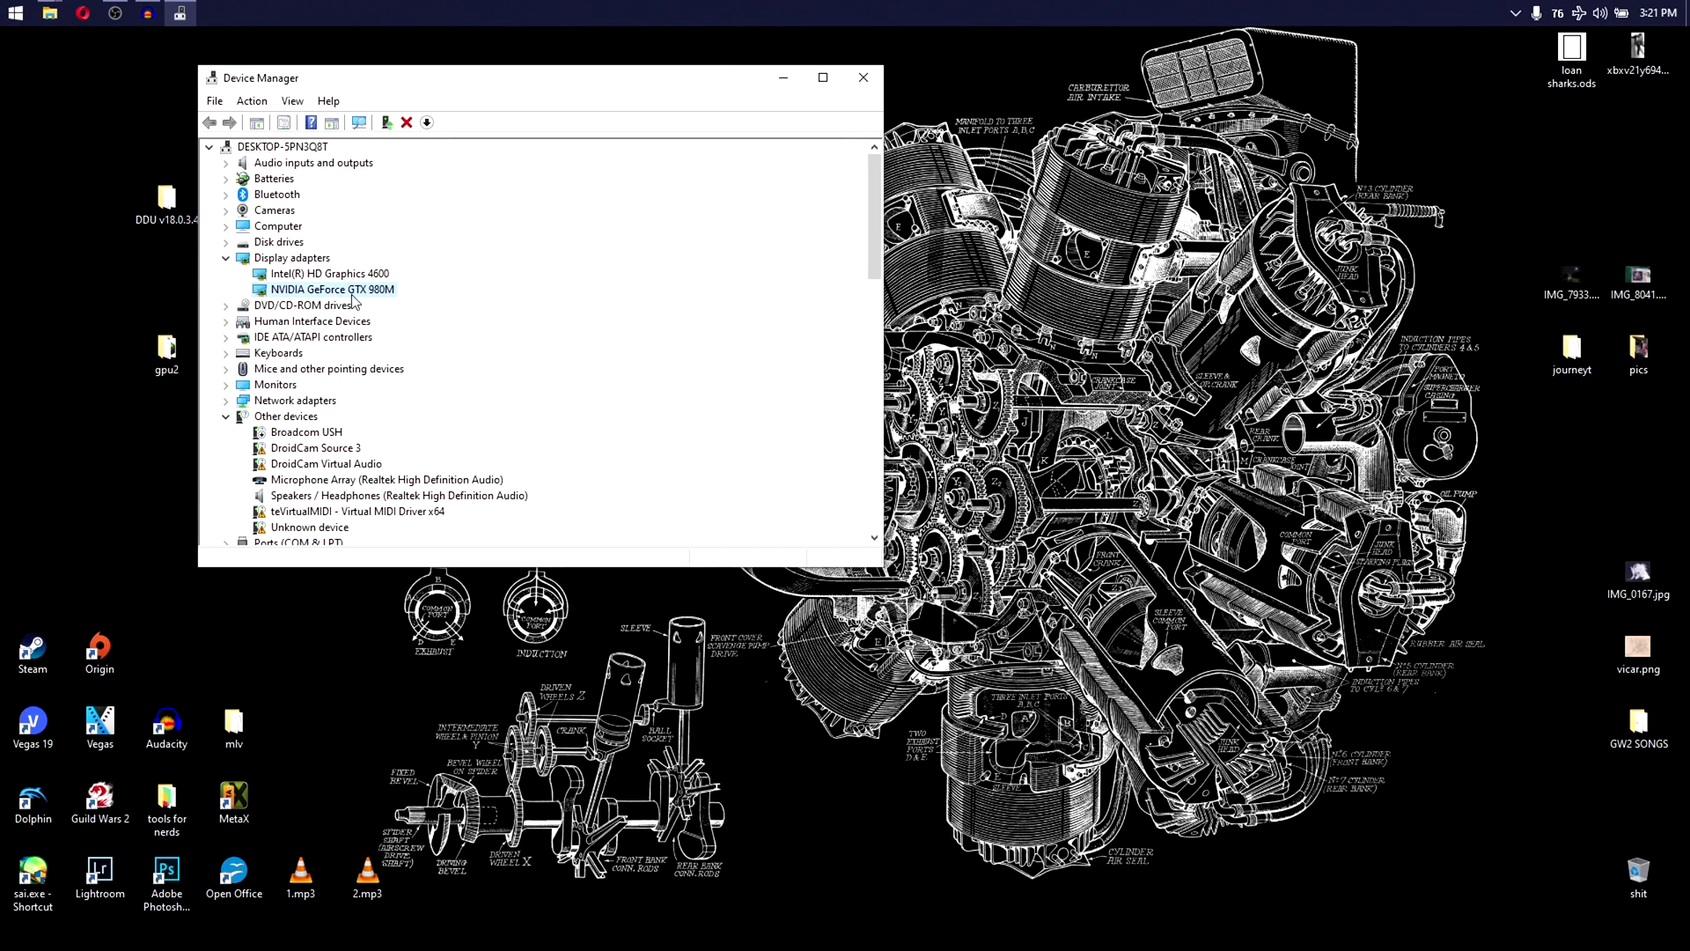
pyautogui.click(393, 391)
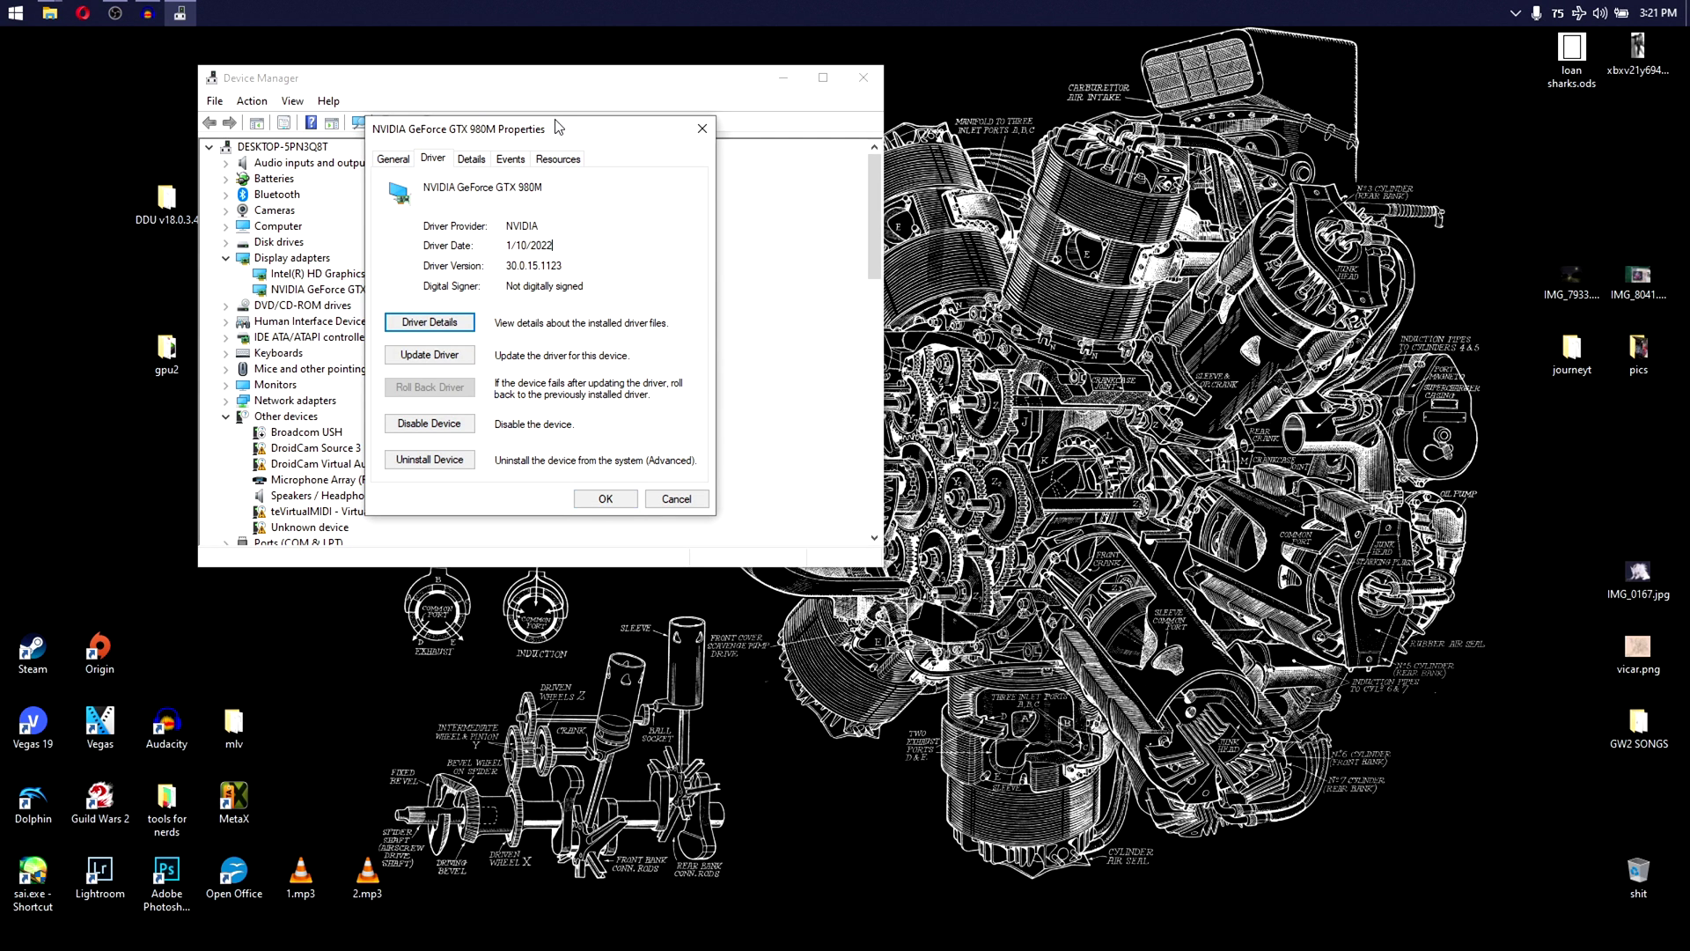
pyautogui.moveTo(552, 129); pyautogui.dragTo(697, 160)
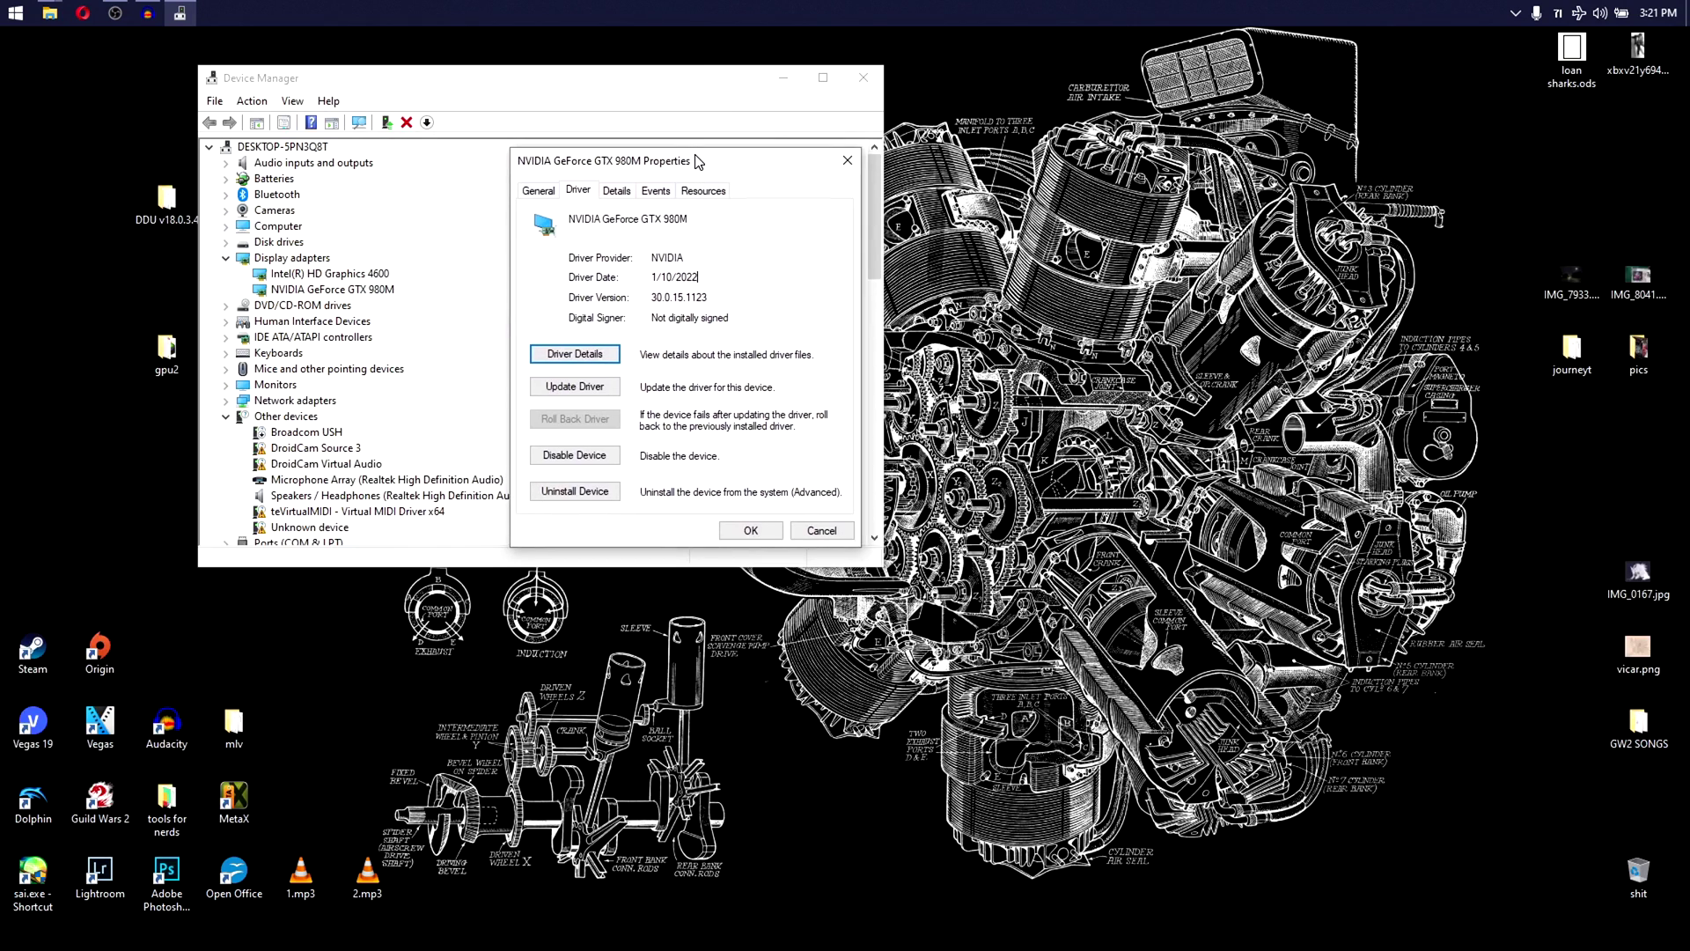